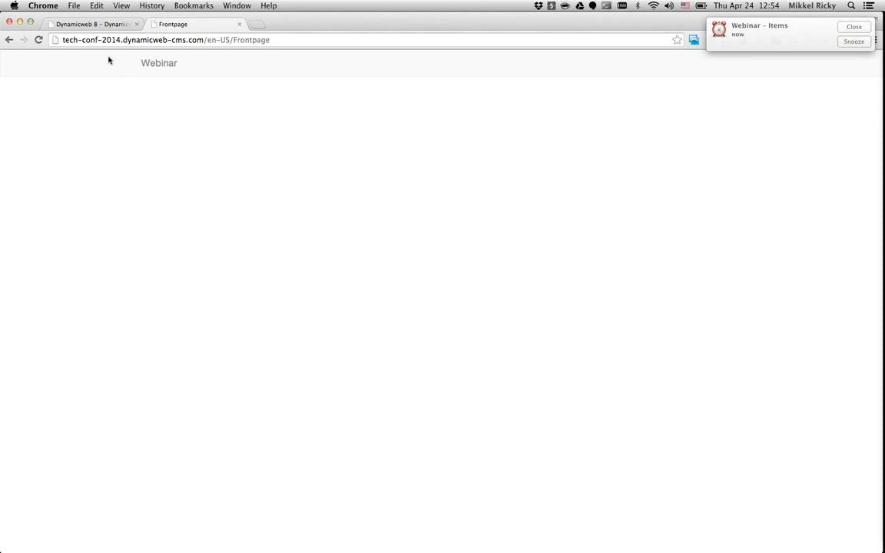
- Return to the Dynamicweb admin tab and open the Management Center overview
left_click(102, 25)
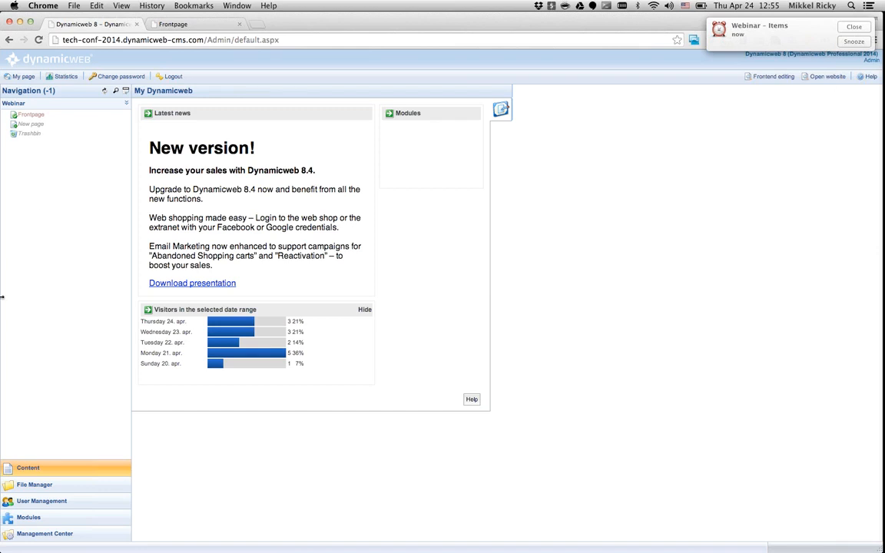
left_click(63, 536)
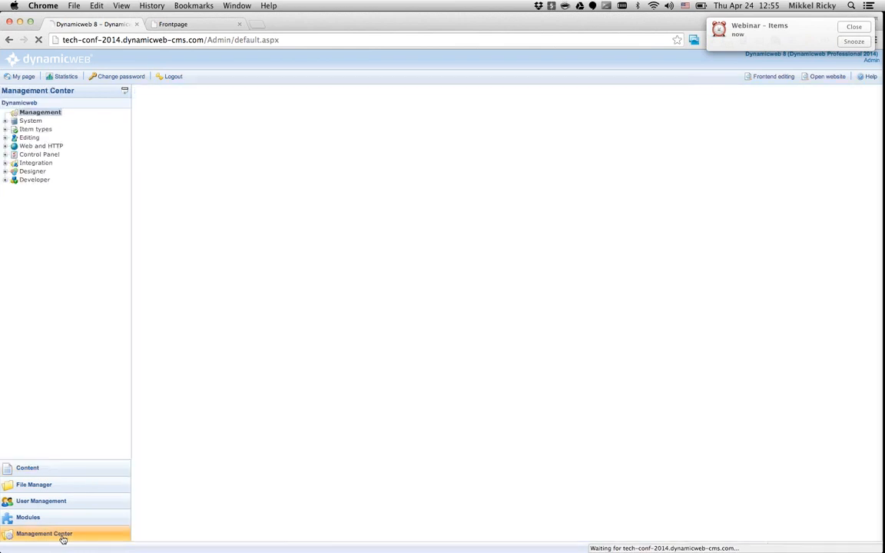
- Go to the people category under Item types and start a new item type there
left_click(43, 129)
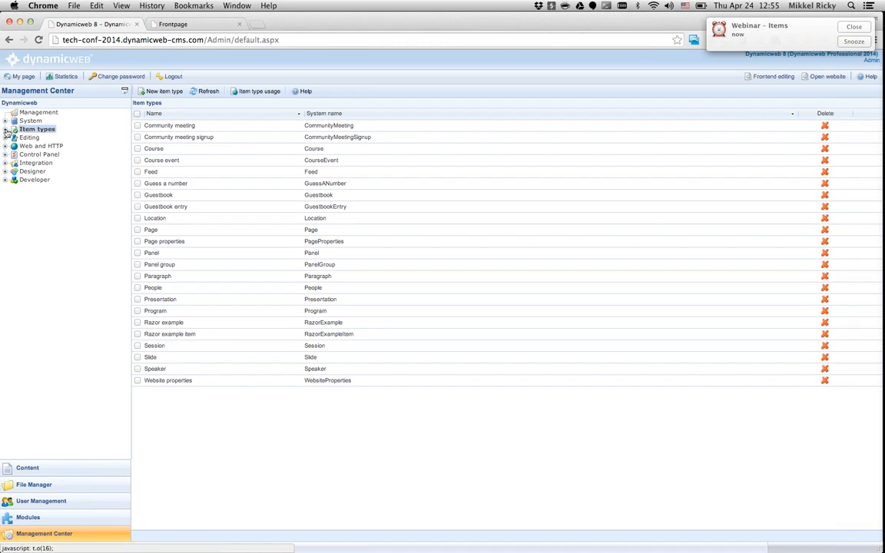
left_click(14, 131)
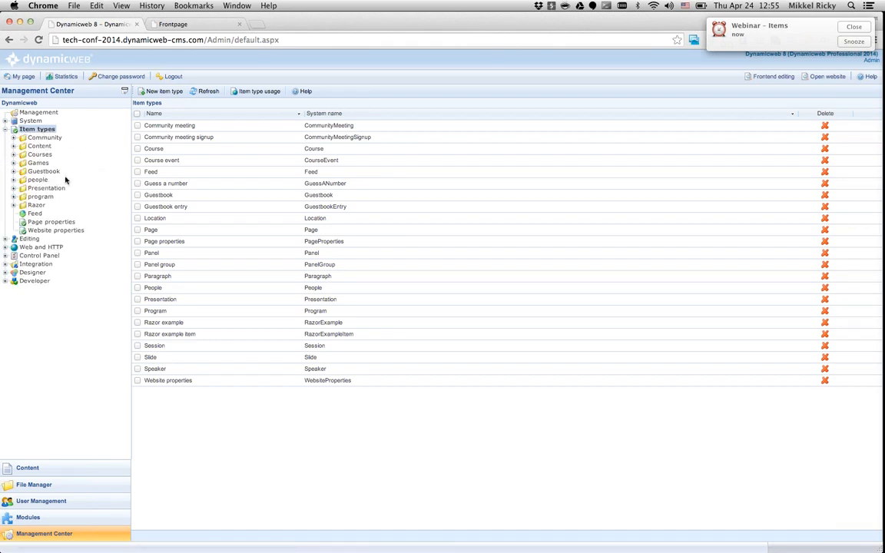
left_click(38, 179)
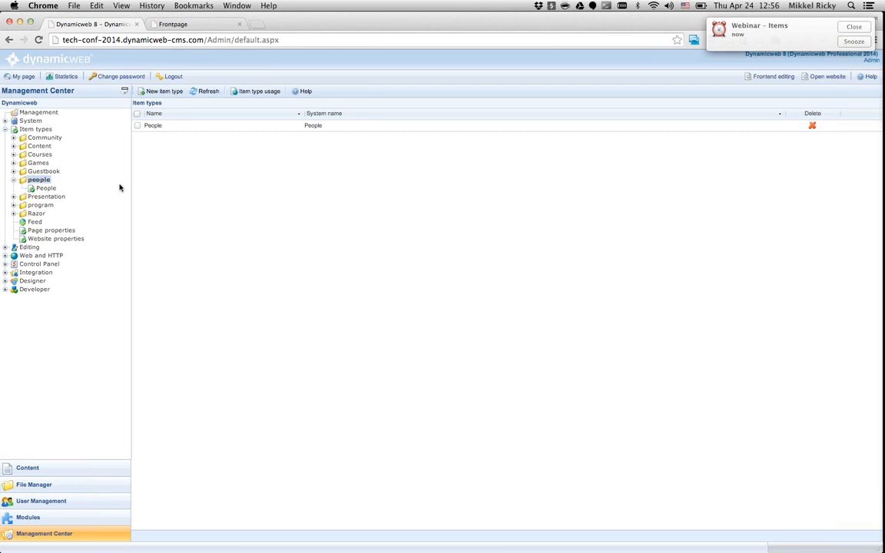
left_click(169, 93)
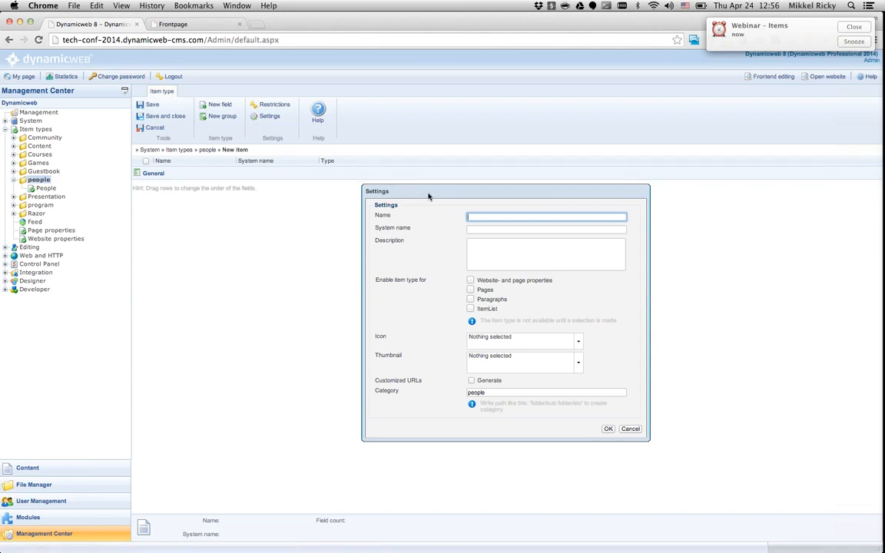
- Enter Person as the item type's name and system name
left_click_drag(416, 192, 361, 184)
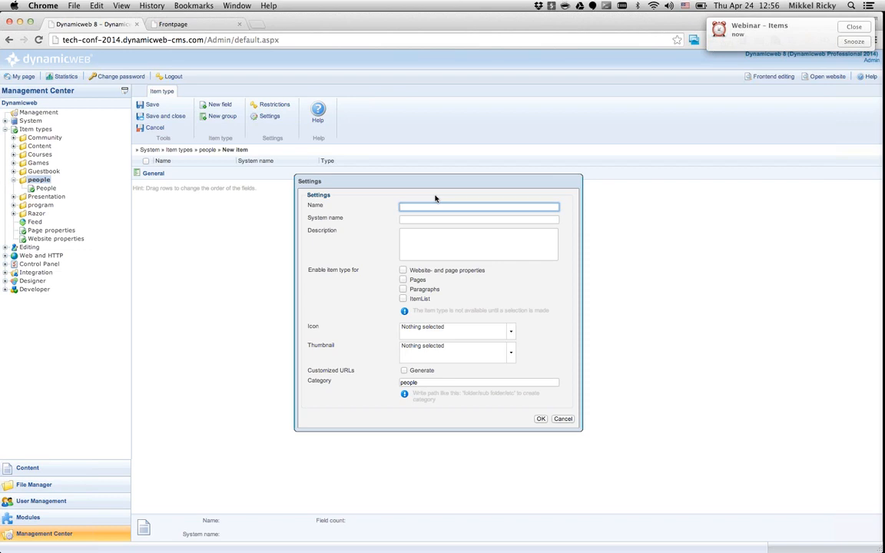
type("Person")
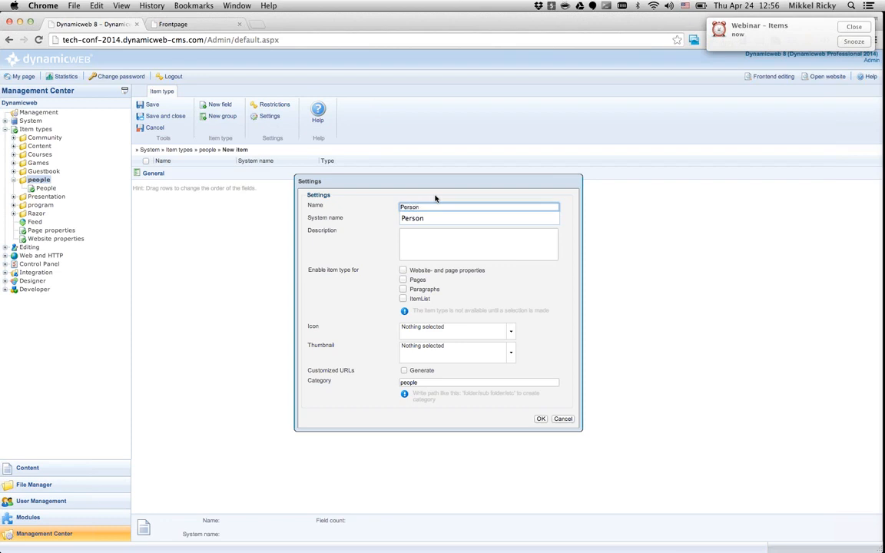
key("Tab")
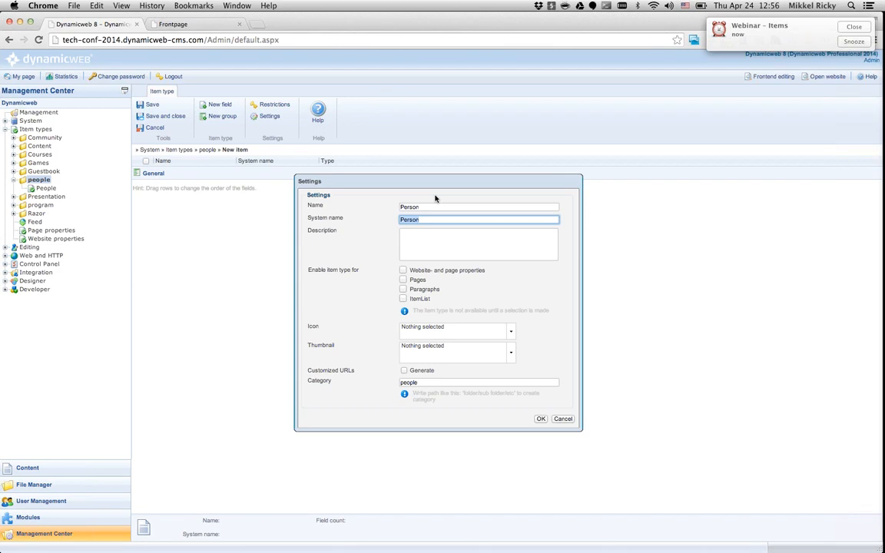
- Set the item type description to 'An item describing a person'
left_click(457, 245)
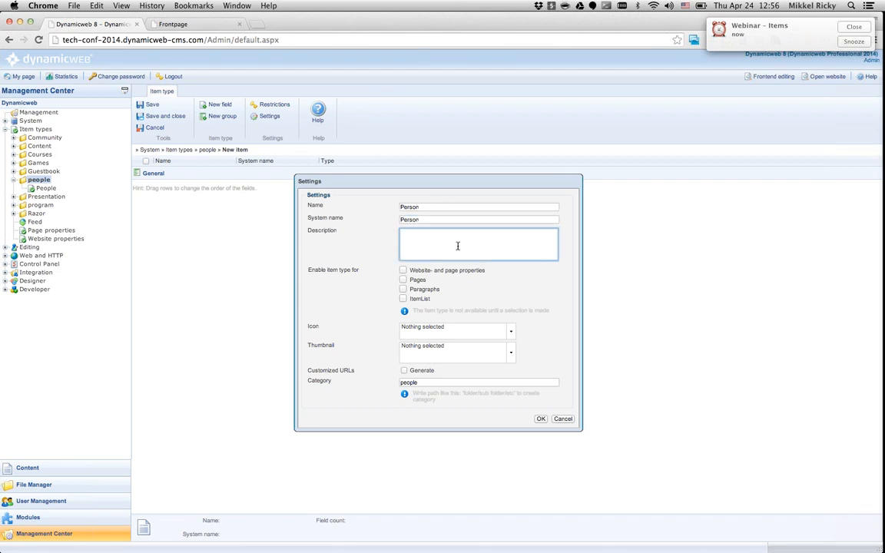
type("A")
key("BackSpace")
type("An item decr")
type("ription")
key("BackSpace")
key("BackSpace")
key("BackSpace")
key("BackSpace")
key("BackSpace")
key("BackSpace")
key("BackSpace")
key("BackSpace")
type("riv")
key("BackSpace")
type("b")
key("BackSpace")
key("BackSpace")
key("BackSpace")
type("scribing a person")
- Enable the Person item type for Pages only, leaving Paragraphs unchecked
left_click(420, 281)
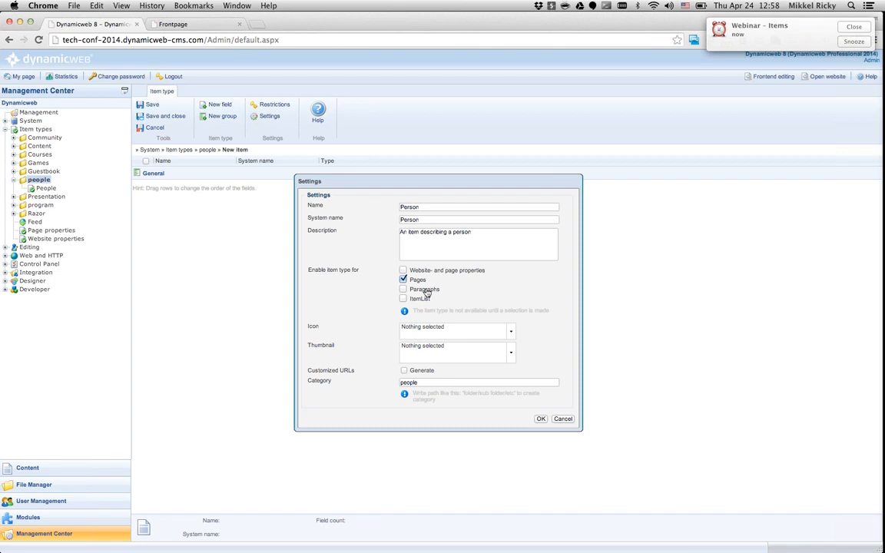
left_click(425, 291)
left_click(425, 291)
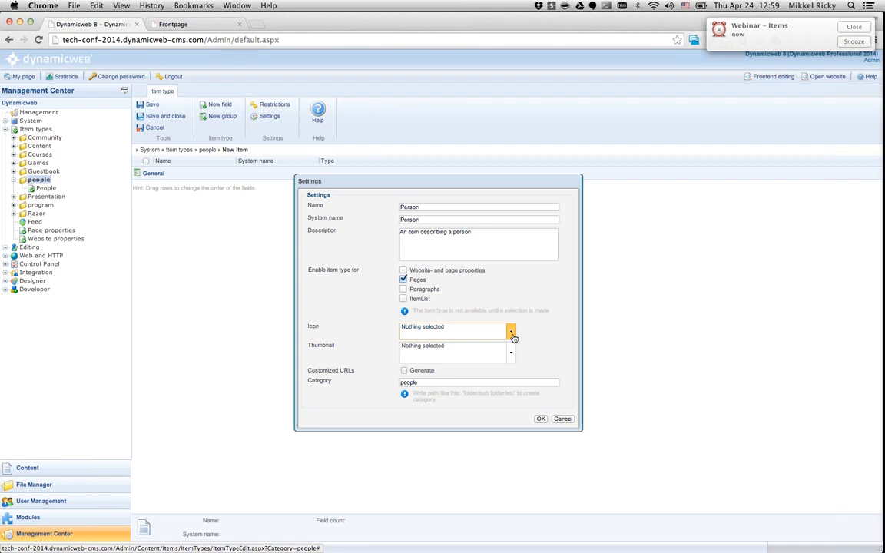
- Choose star_yellow.png as the Person item type's icon and confirm the settings
left_click(510, 332)
scroll(482, 403, "down", 10)
scroll(482, 403, "down", 15)
scroll(481, 404, "down", 15)
scroll(481, 403, "down", 15)
scroll(482, 403, "up", 1)
scroll(482, 403, "down", 10)
scroll(481, 403, "down", 15)
scroll(481, 404, "down", 5)
scroll(481, 403, "up", 3)
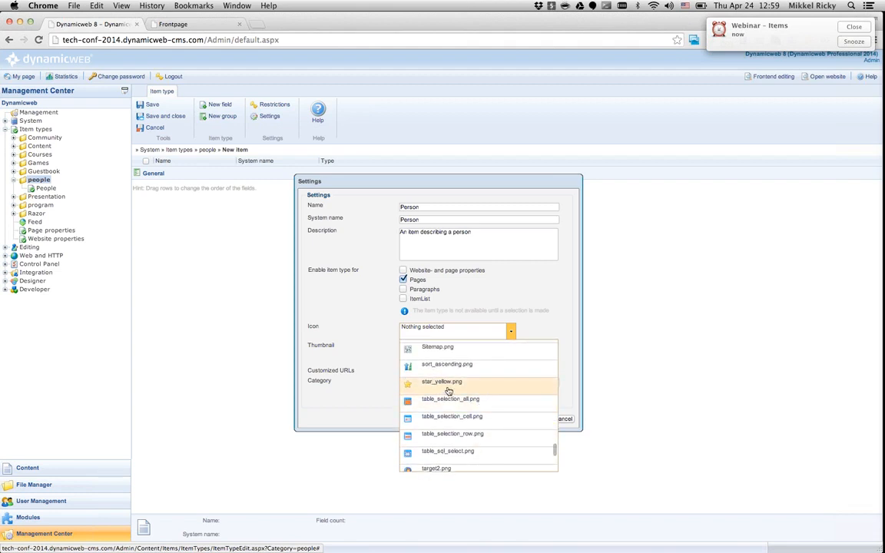
left_click(448, 390)
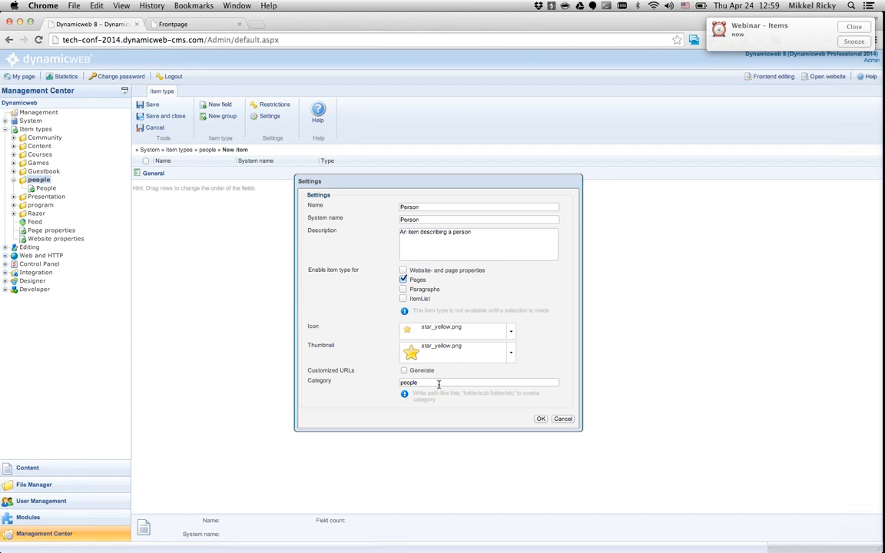
left_click(540, 419)
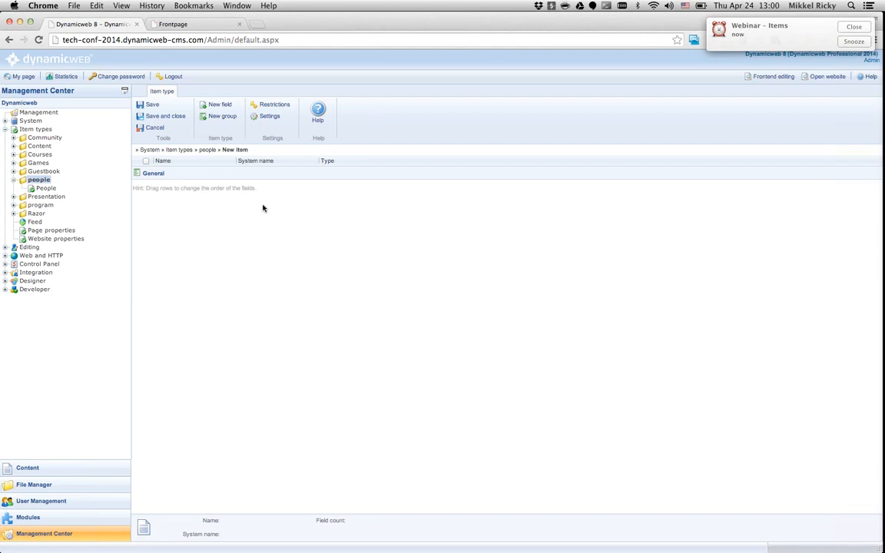
- Add a Name field described as 'The full name of the person'
left_click(222, 105)
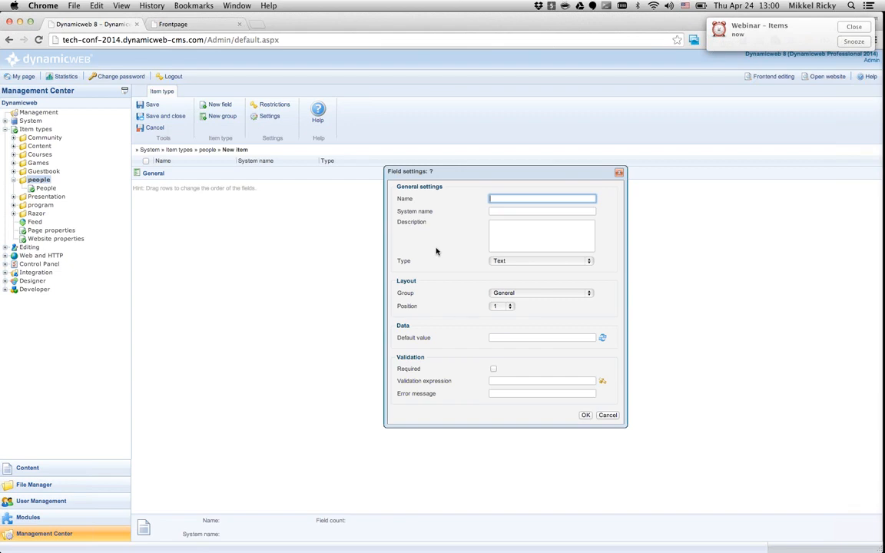
type("Name")
key("Tab")
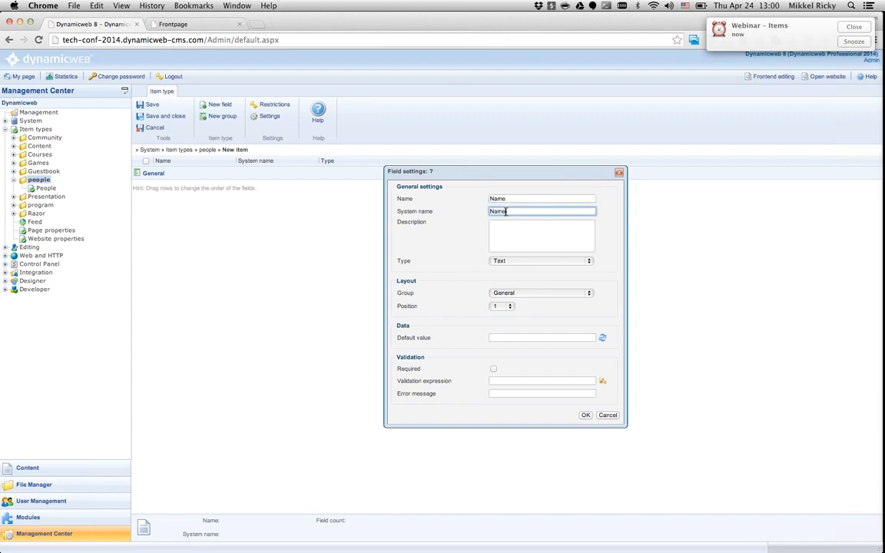
left_click(504, 248)
type("The fu")
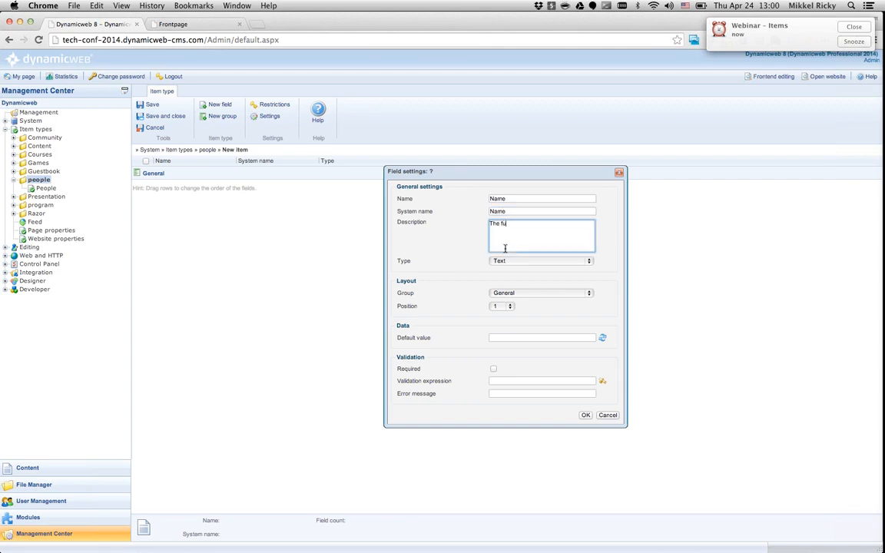
type("ll name a")
key("BackSpace")
key("BackSpace")
type("of the person")
- Set the Name field type to Input (HTML 5) with the Text subtype
left_click(589, 262)
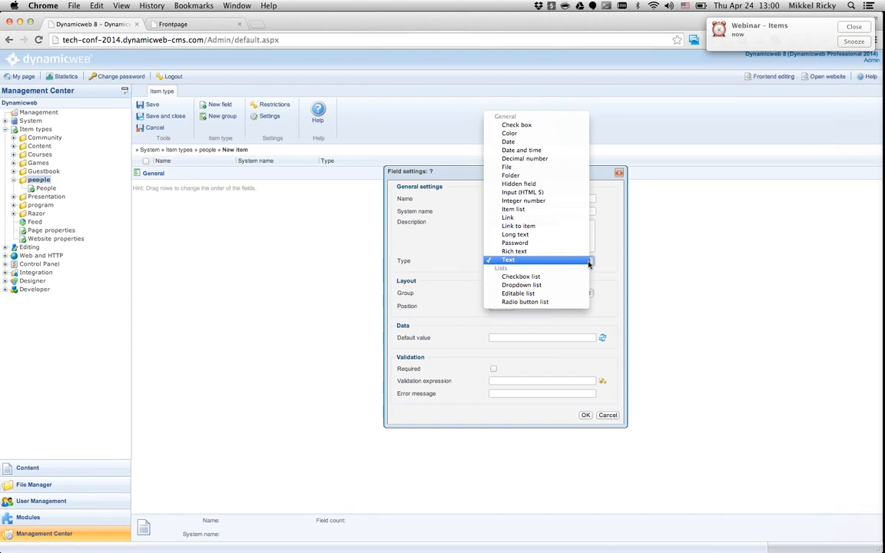
left_click(556, 193)
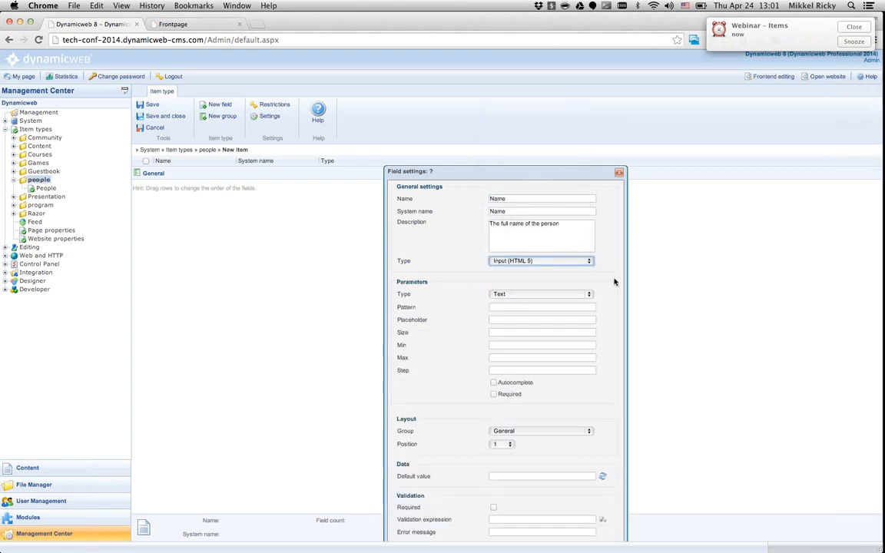
scroll(620, 284, "down", 1)
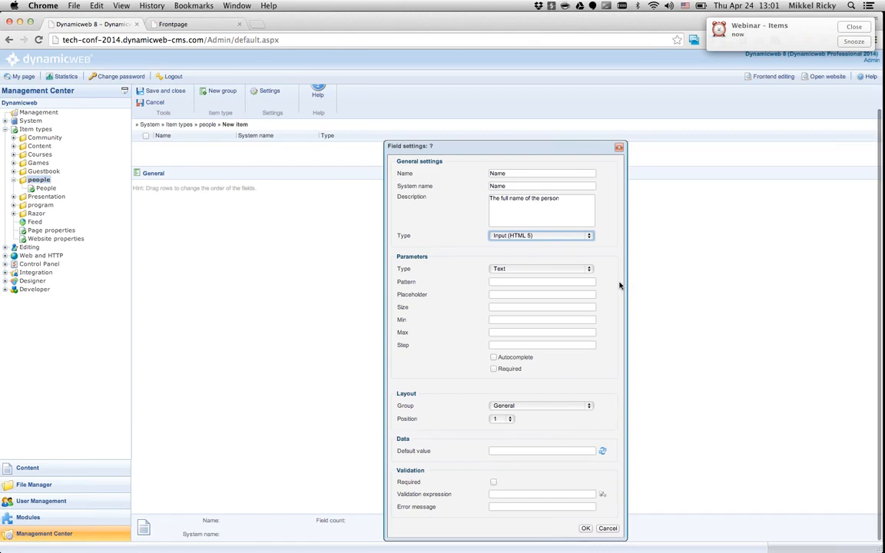
left_click(515, 270)
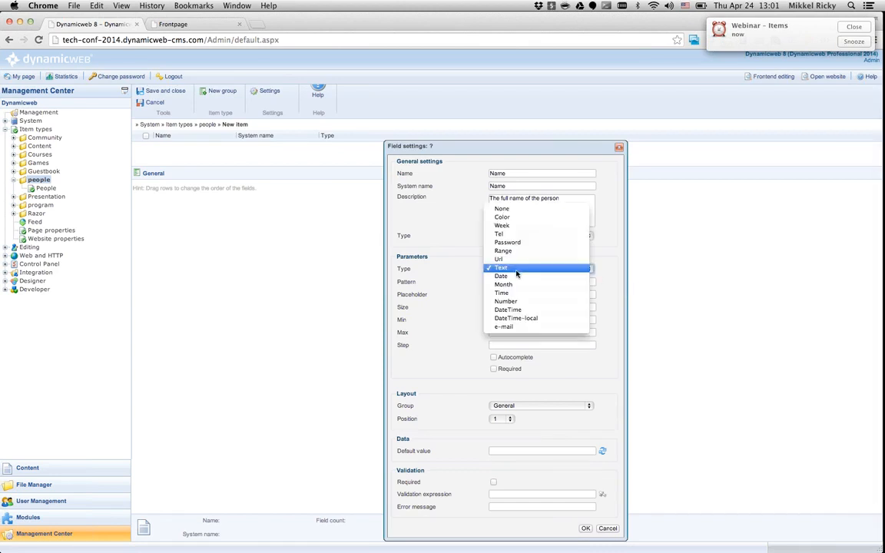
left_click(517, 268)
left_click(541, 236)
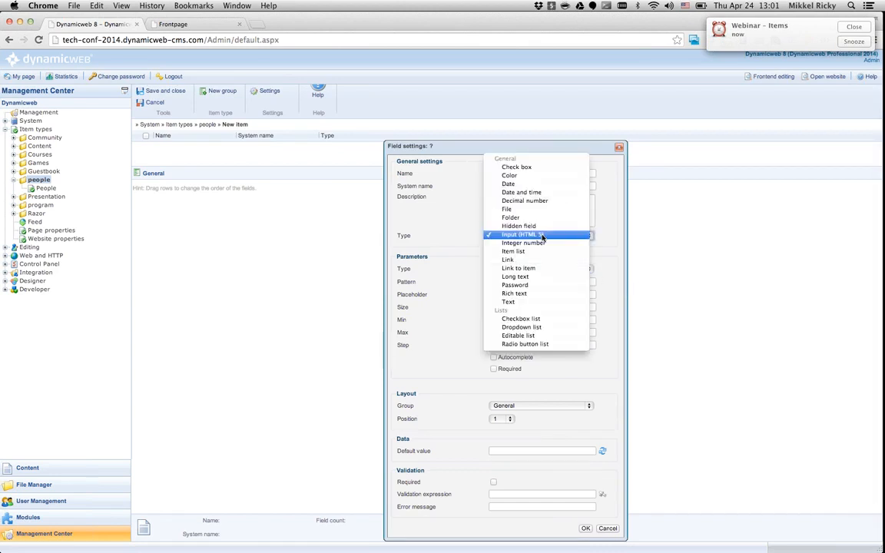
left_click(616, 250)
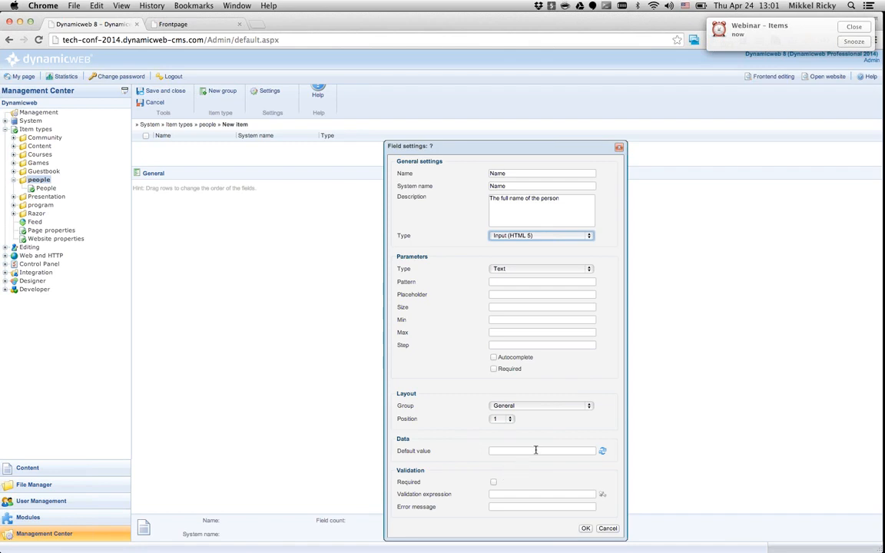
- Make Name required with the error message 'Please specify the name'
left_click(493, 481)
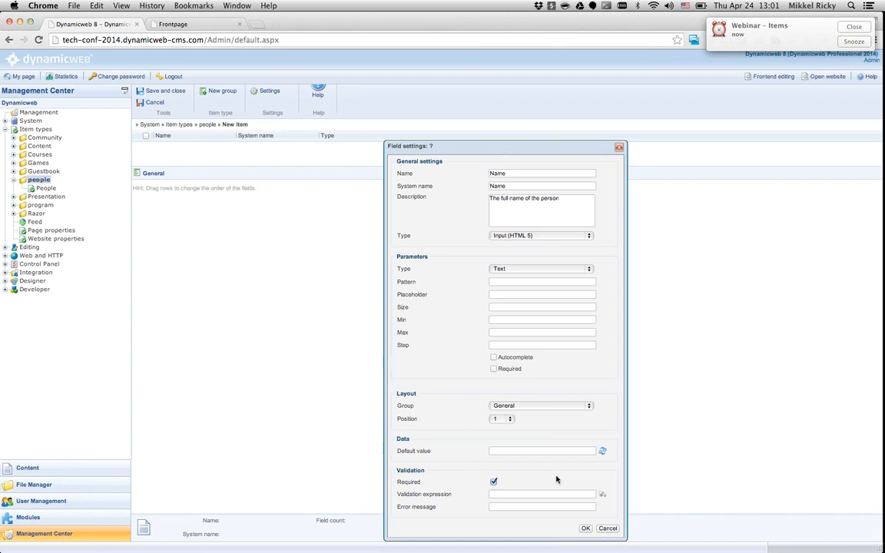
left_click(495, 508)
type("Pease")
key("BackSpace")
key("BackSpace")
key("BackSpace")
key("BackSpace")
type("lease specify ")
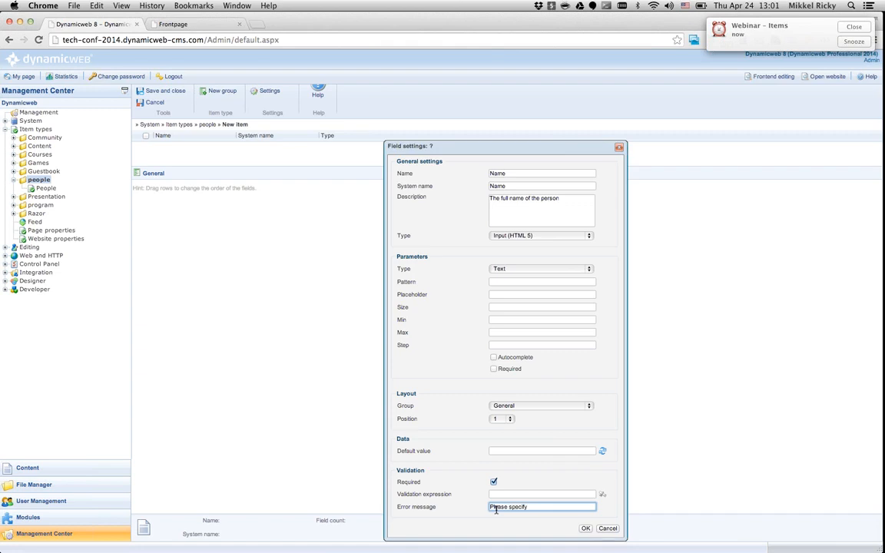
type("the name")
- Confirm the Name field, add a Gender field as a Dropdown list, and open its options
left_click(588, 529)
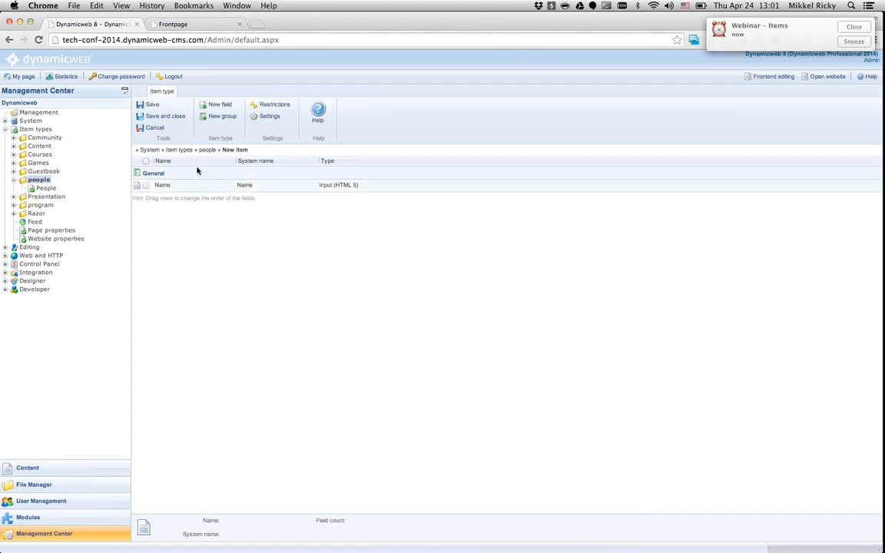
left_click(220, 107)
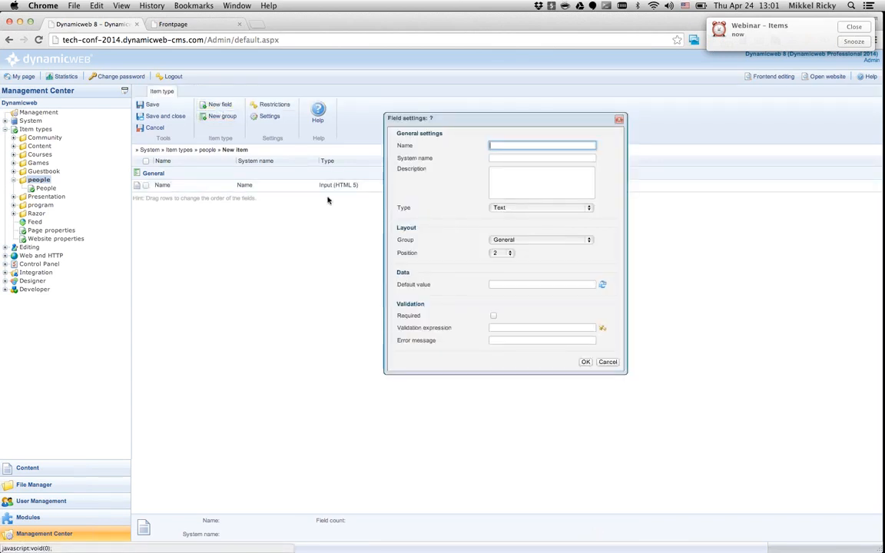
type("Gender")
left_click(490, 169)
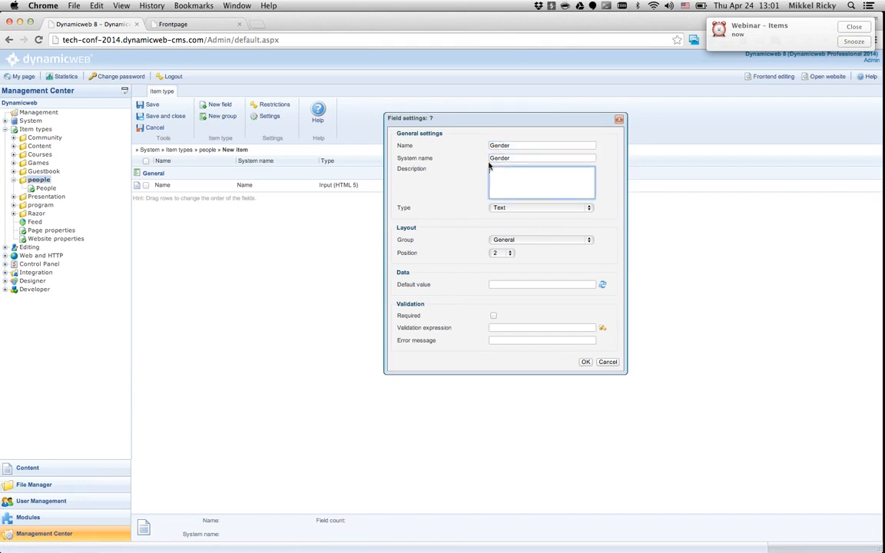
left_click(551, 209)
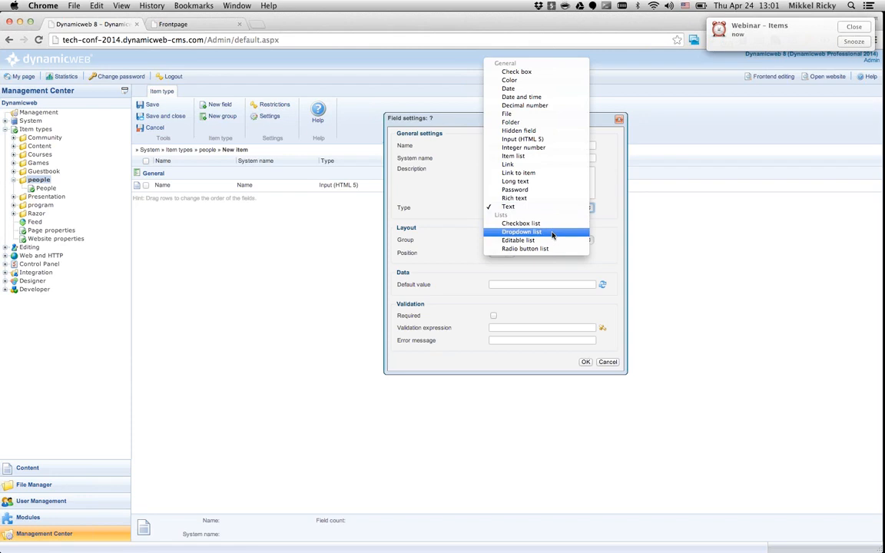
left_click(552, 232)
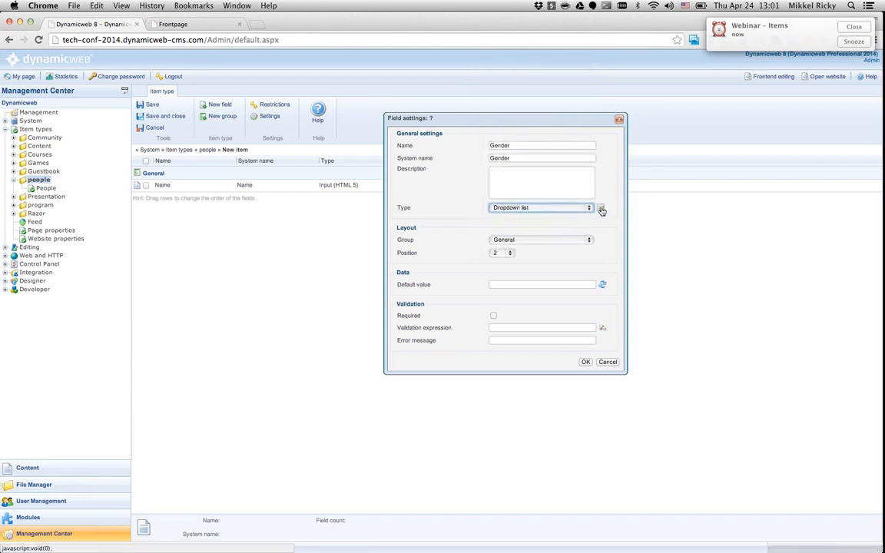
left_click(602, 208)
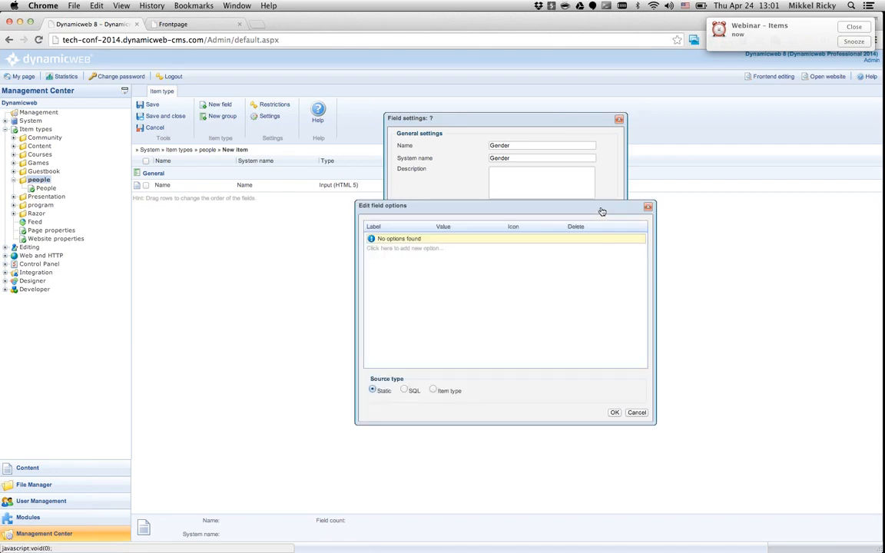
- Add the Gender options Male (value male) and Female (value female)
left_click(415, 256)
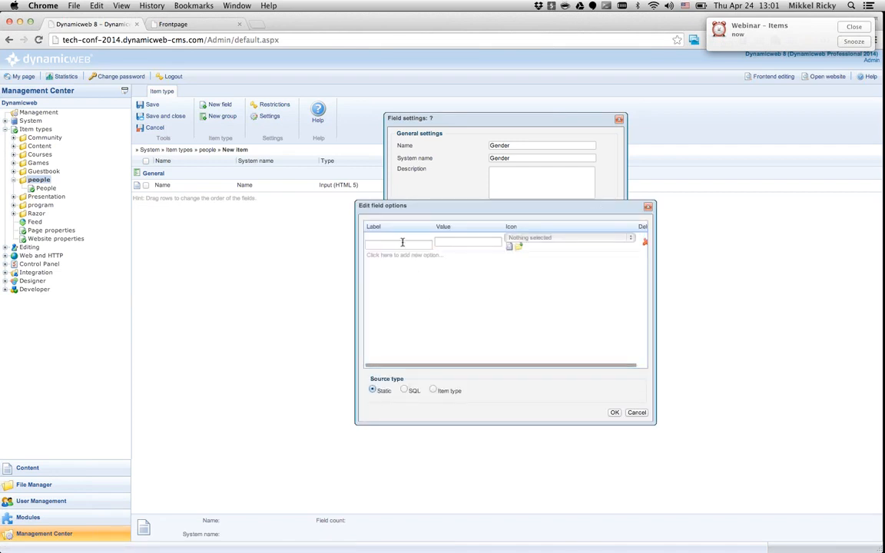
left_click(412, 259)
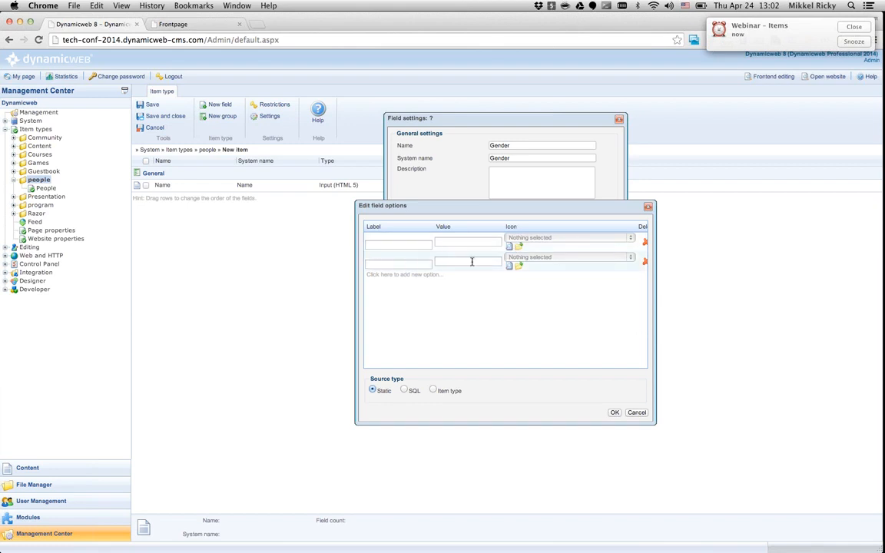
left_click(404, 244)
type("Male")
key("Tab")
type("m")
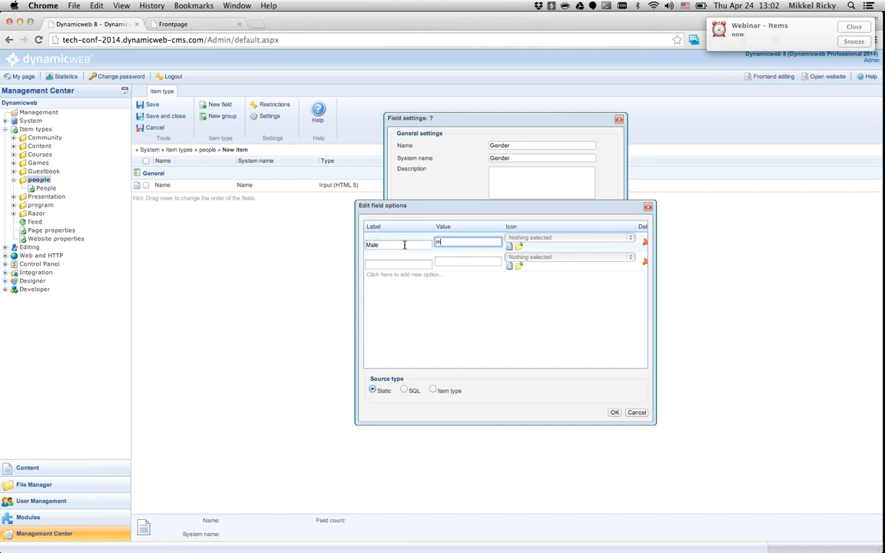
type("ale")
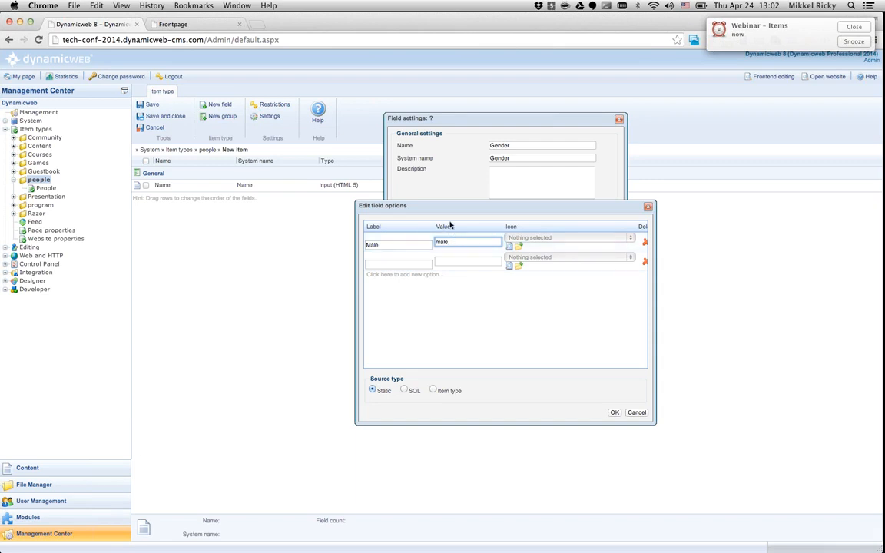
left_click(404, 265)
type("Female")
key("Tab")
type("female")
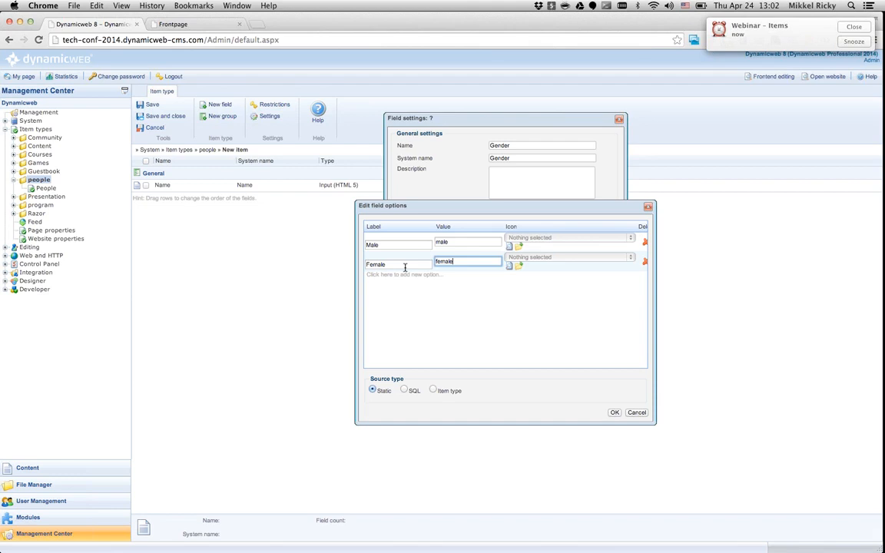
- Confirm the options and Gender field, then save the Person item type
left_click(614, 413)
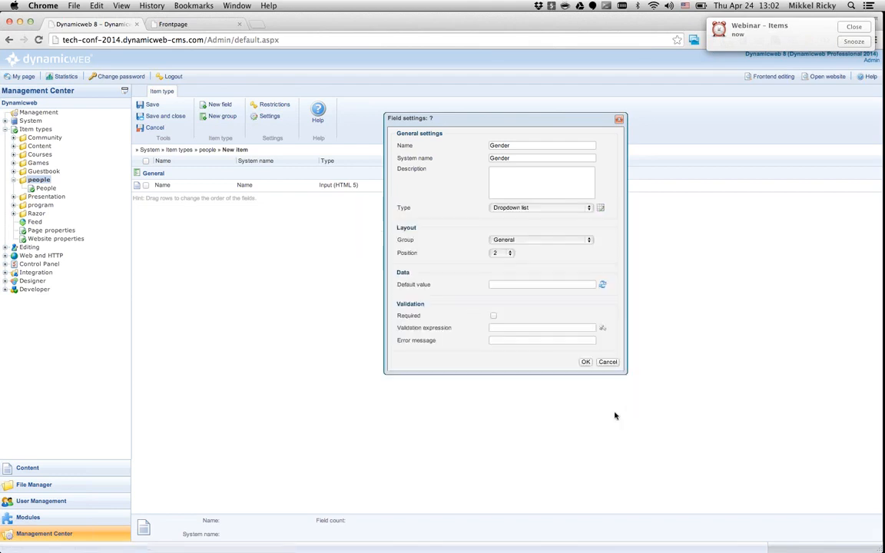
left_click(585, 362)
left_click(149, 104)
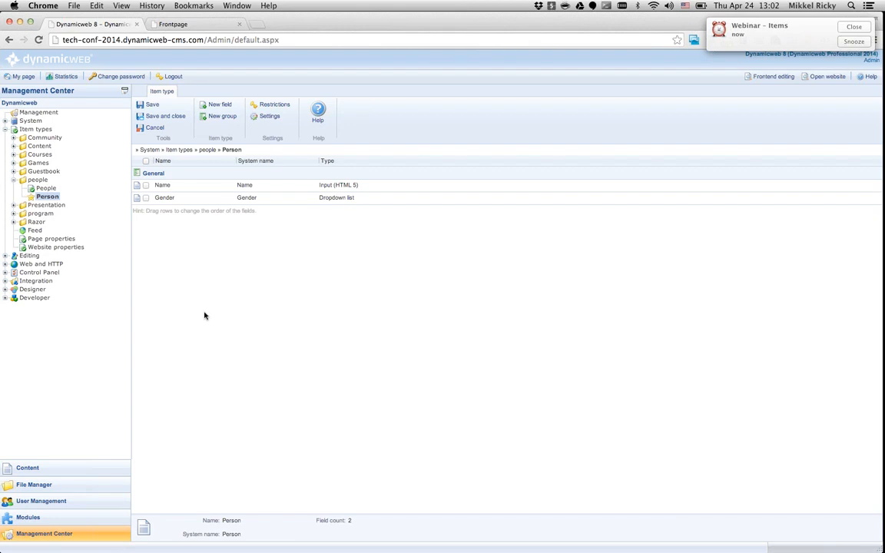
left_click(283, 106)
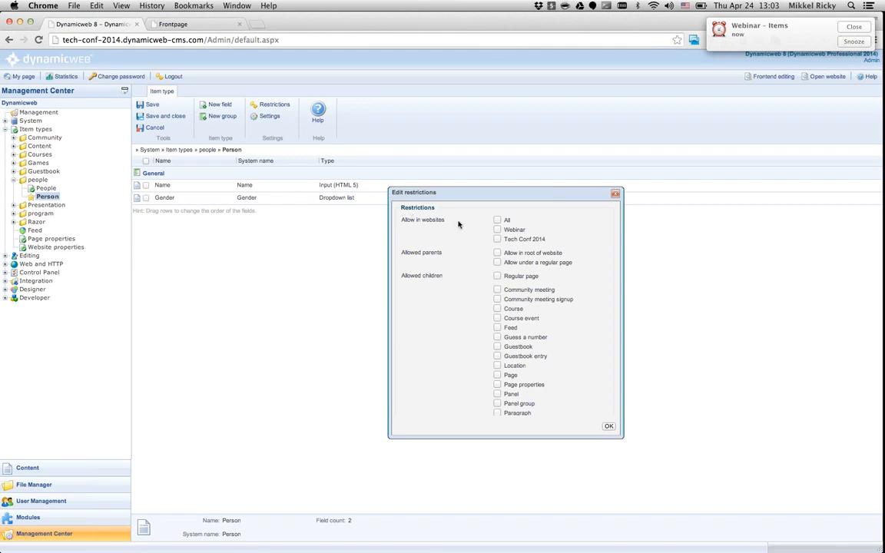
- Allow the Person item type only on the Webinar website and confirm the restrictions
left_click(497, 220)
left_click(497, 221)
left_click(497, 230)
left_click(500, 222)
left_click(500, 221)
scroll(460, 308, "down", 3)
scroll(459, 308, "down", 1)
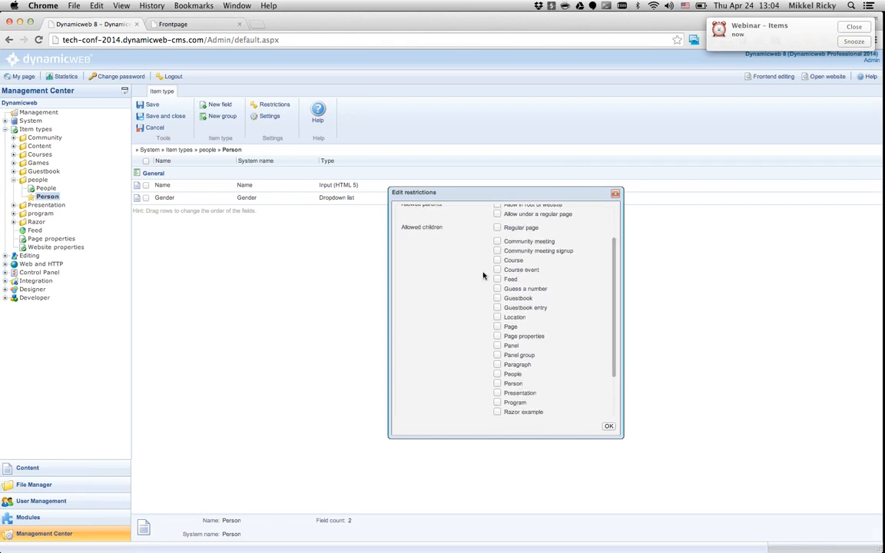
scroll(475, 336, "down", 1)
scroll(475, 336, "down", 4)
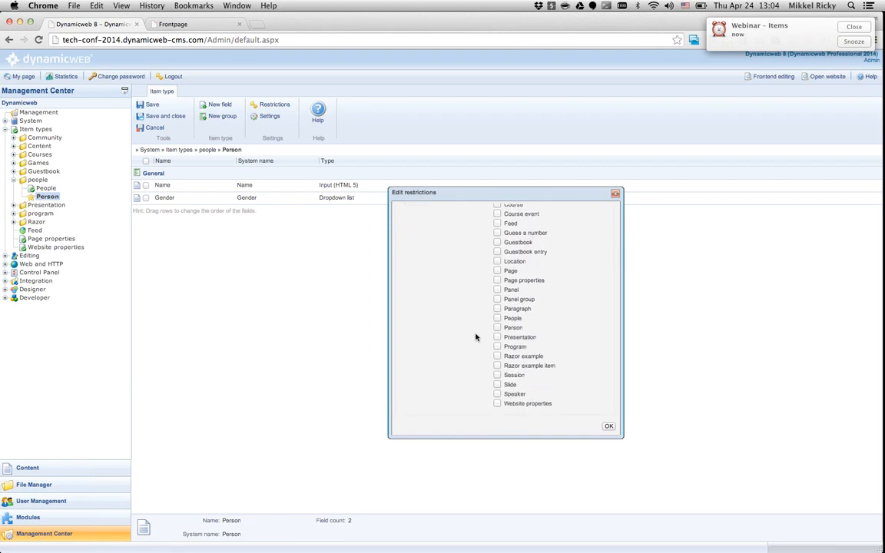
scroll(476, 337, "up", 10)
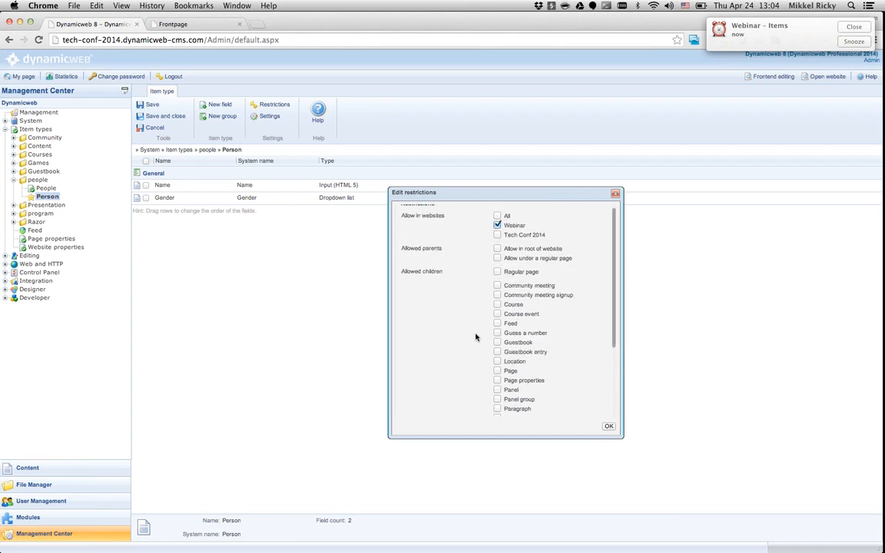
scroll(475, 336, "down", 2)
scroll(476, 337, "down", 5)
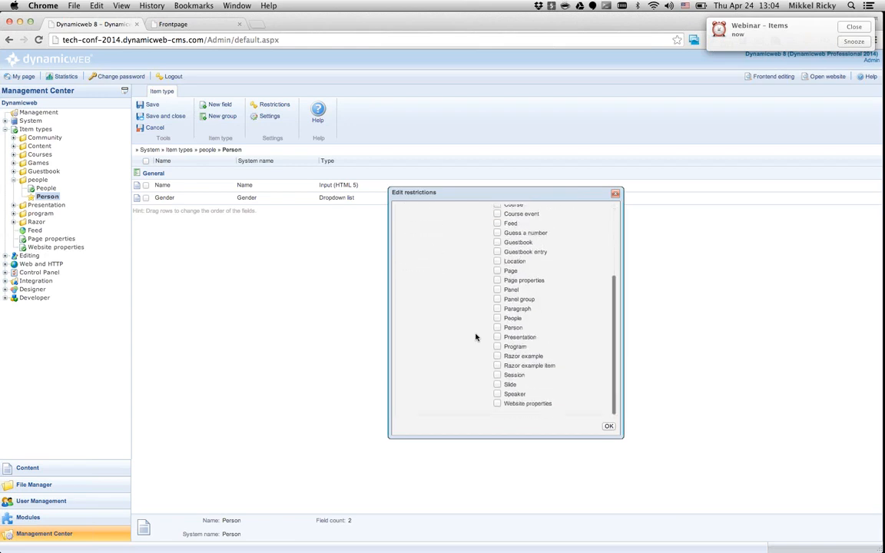
scroll(475, 337, "up", 10)
scroll(476, 337, "down", 8)
left_click(608, 427)
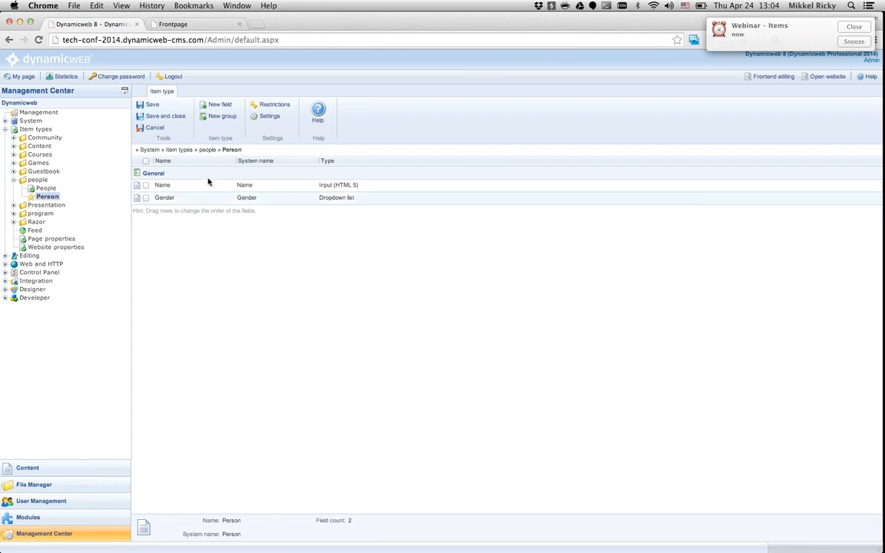
- Save and close Person, then open the People item type from the people folder
left_click(166, 117)
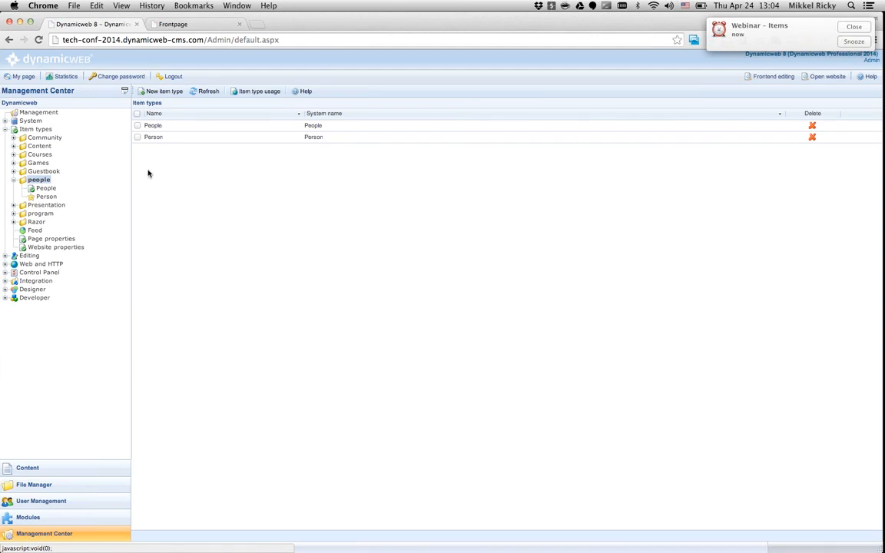
left_click(53, 189)
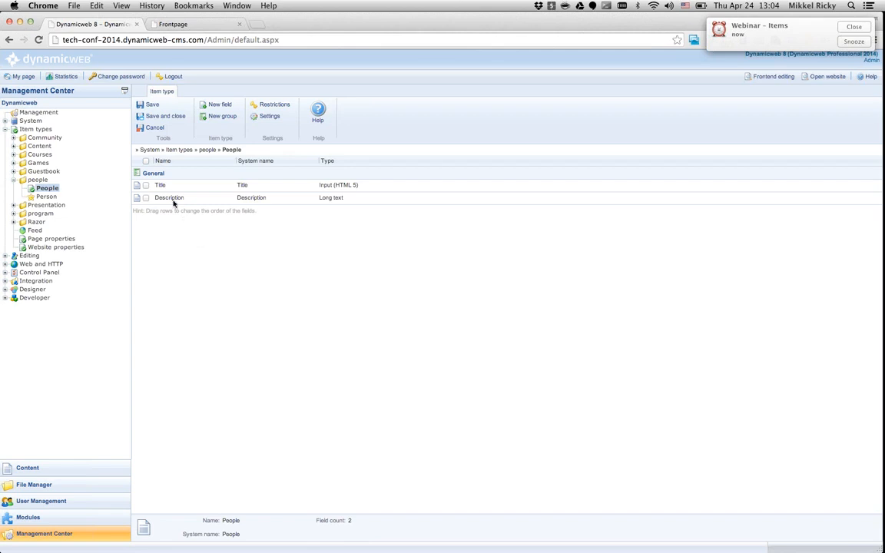
- Add Person to the People item type's allowed children, then save and close it
left_click(285, 106)
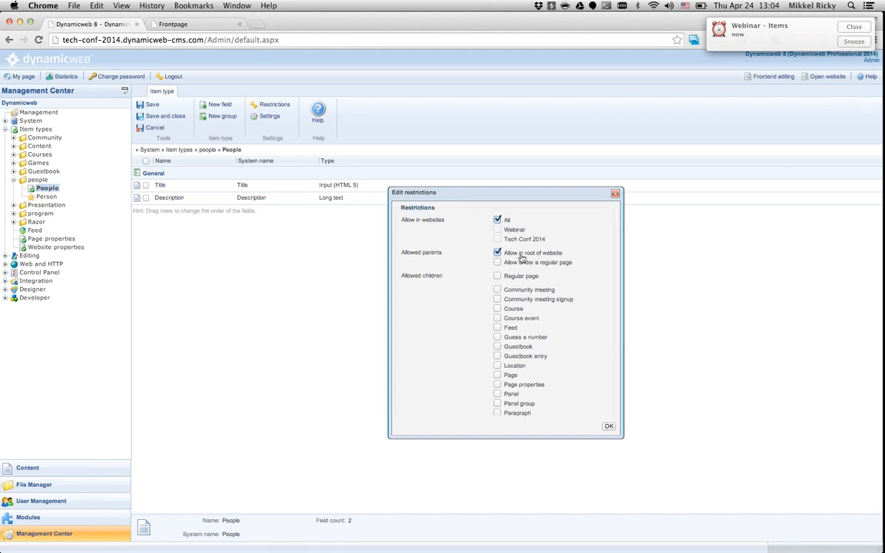
scroll(421, 293, "down", 5)
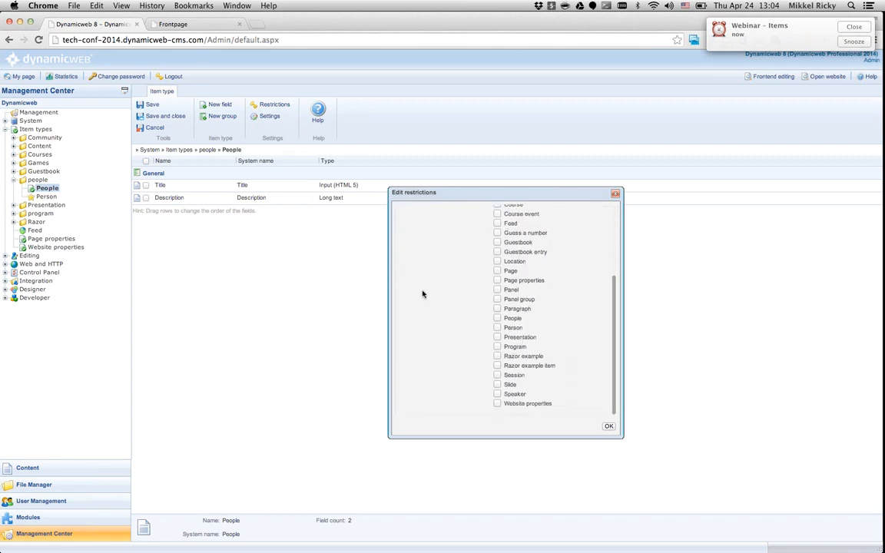
left_click(497, 328)
scroll(497, 328, "up", 5)
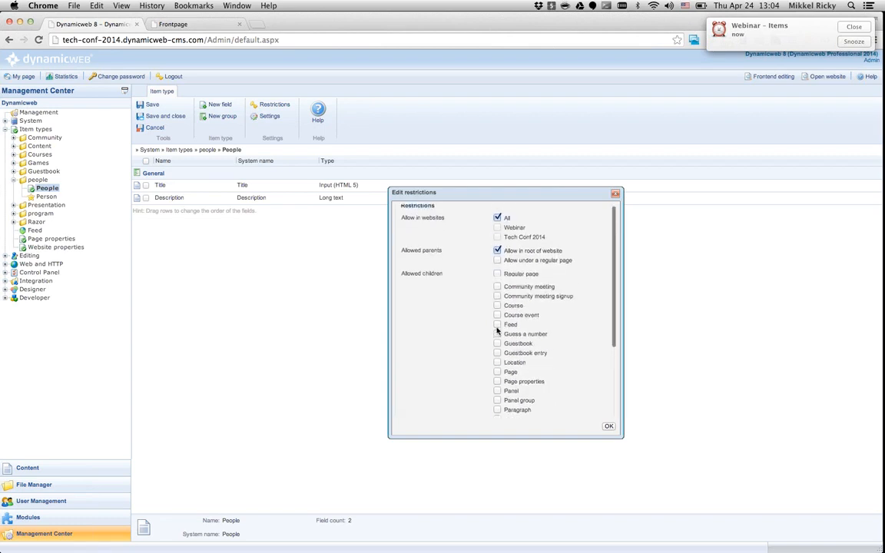
left_click(608, 426)
left_click(164, 116)
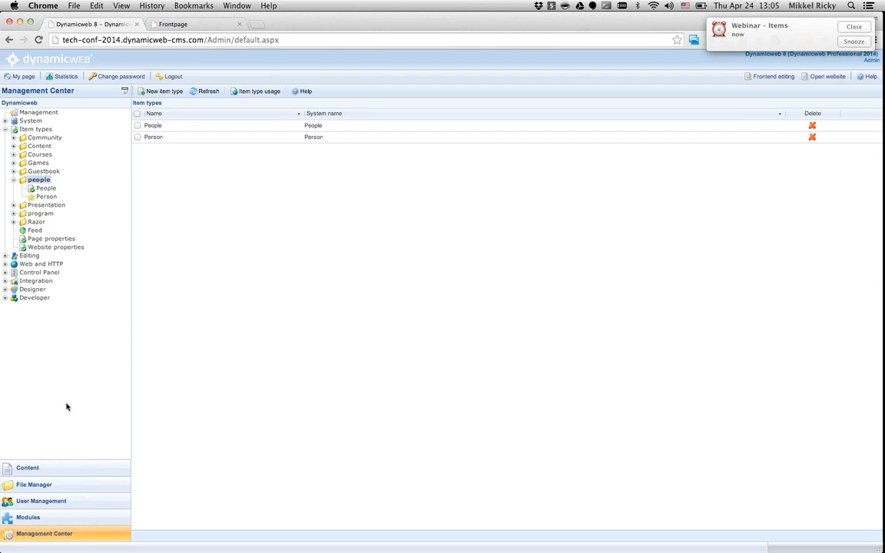
- In Content, create a new page named 'People' based on the People item type
left_click(34, 468)
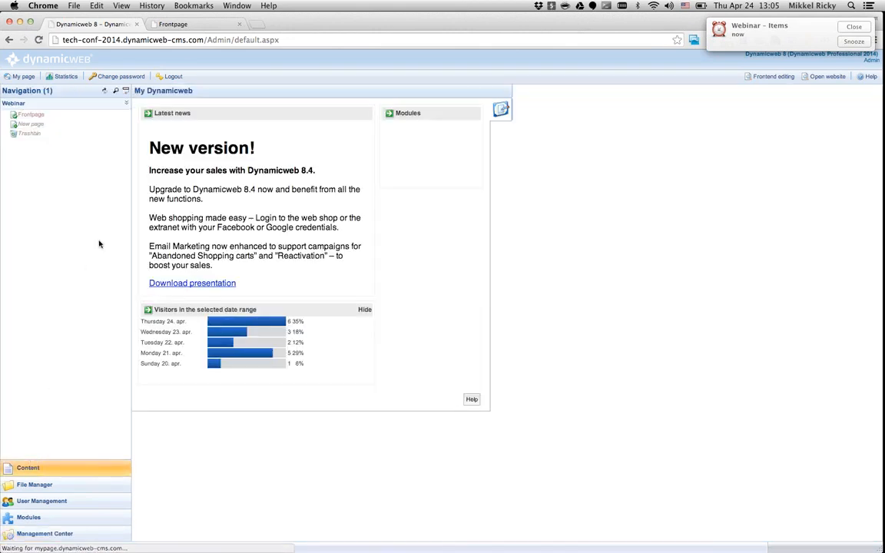
left_click(32, 125)
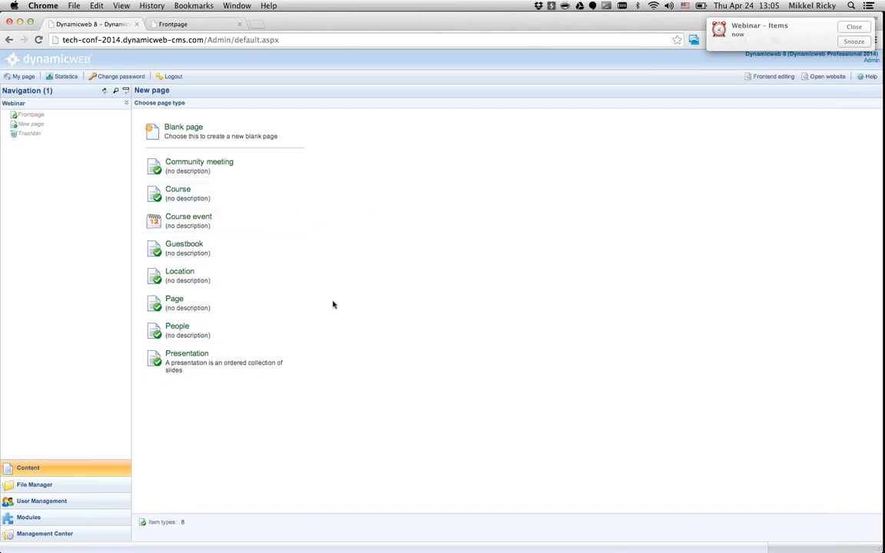
left_click(229, 333)
type("People")
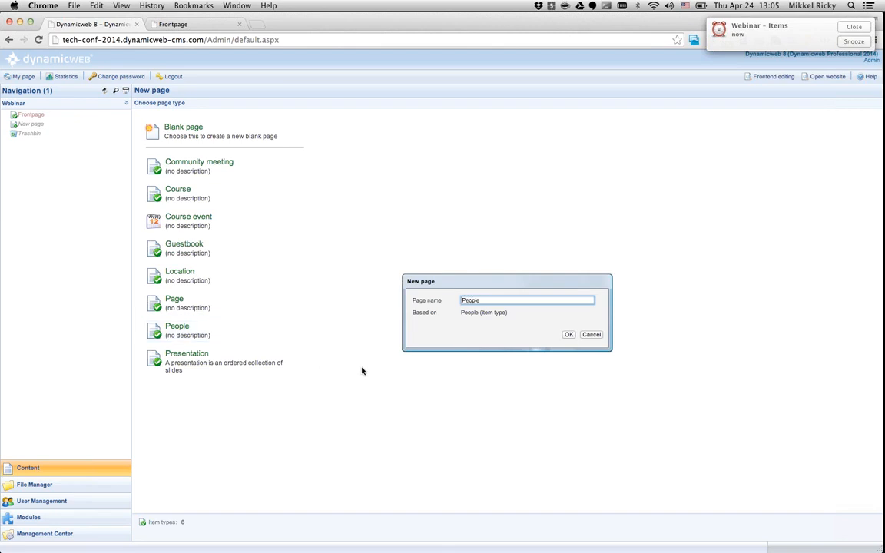
left_click(568, 335)
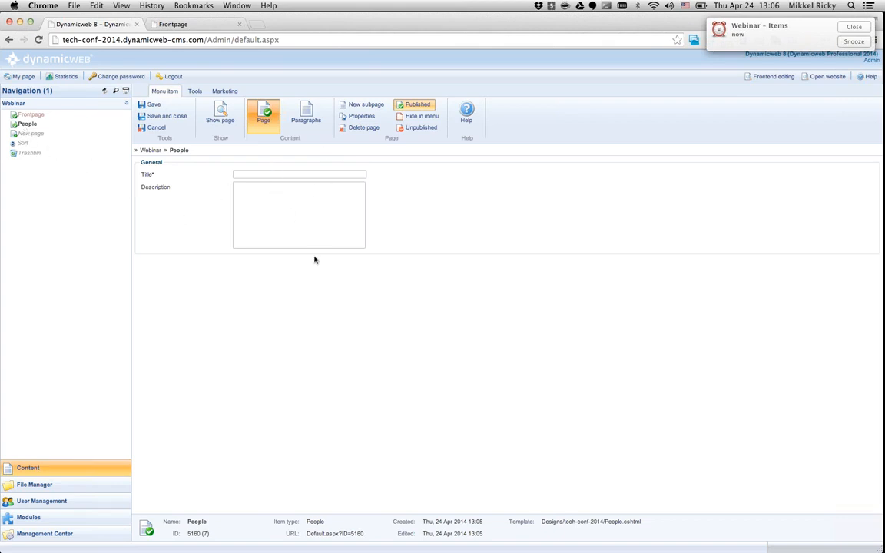
- Enter 'People' as the People page's Title
double_click(315, 522)
left_click(268, 466)
left_click(274, 174)
type("P")
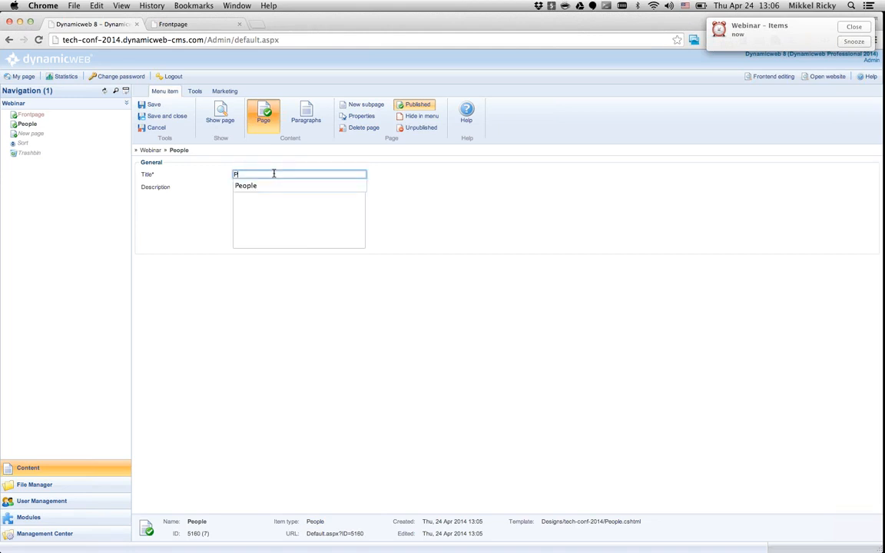
type("eople")
key("Tab")
key("shift+Tab")
left_click(199, 267)
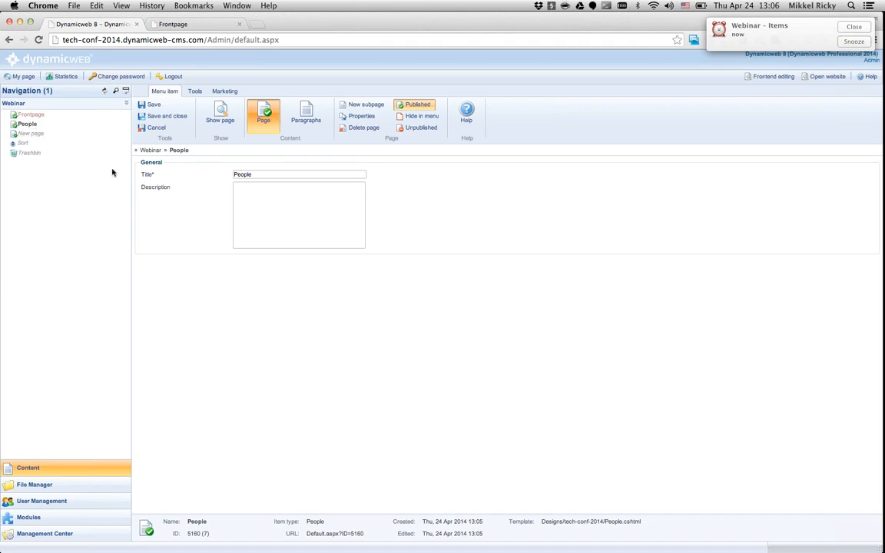
- Set the Description to 'A list of Person' and save the page
left_click(261, 192)
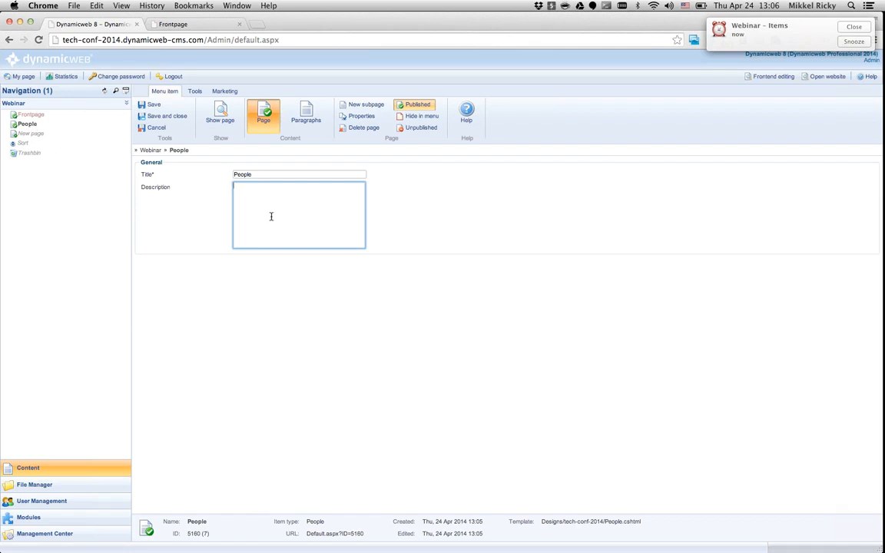
type("A list of Person")
left_click(153, 105)
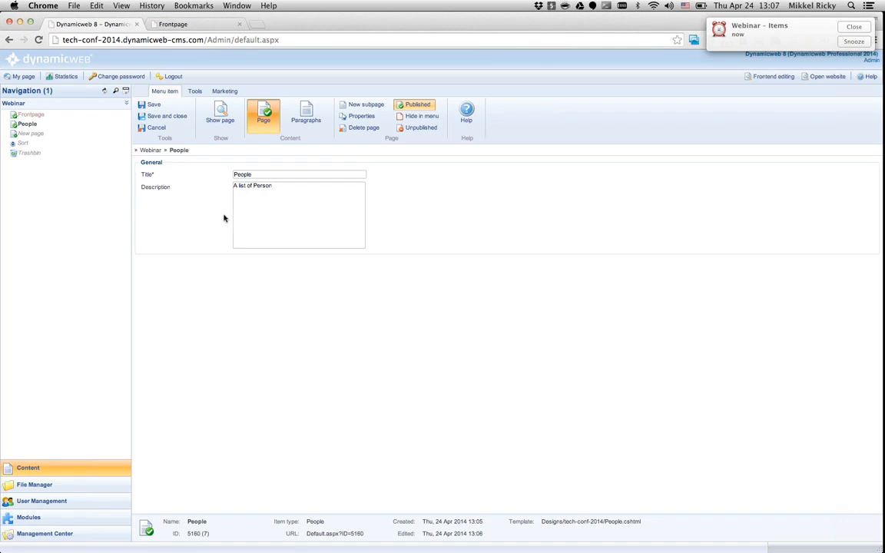
- Review the People page properties' Advanced, Options and Layout tabs, then save and close
left_click(358, 115)
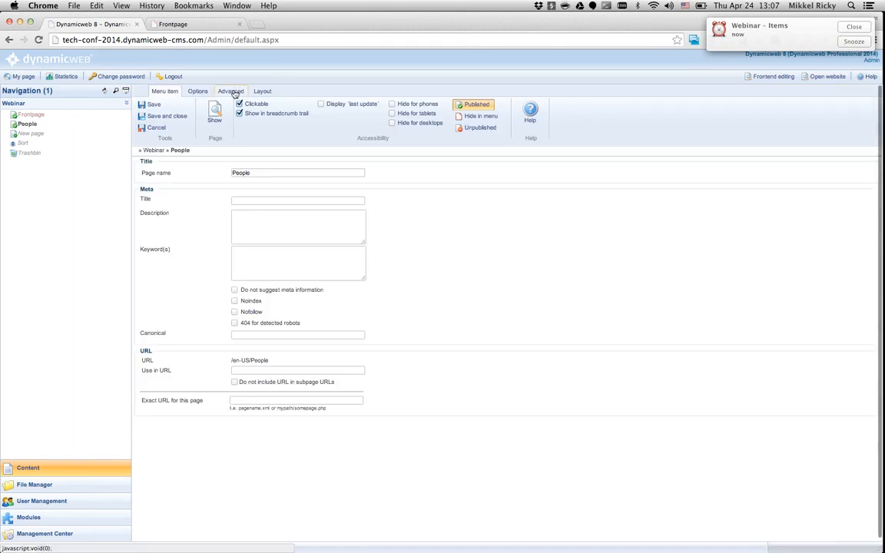
left_click(229, 91)
left_click(202, 91)
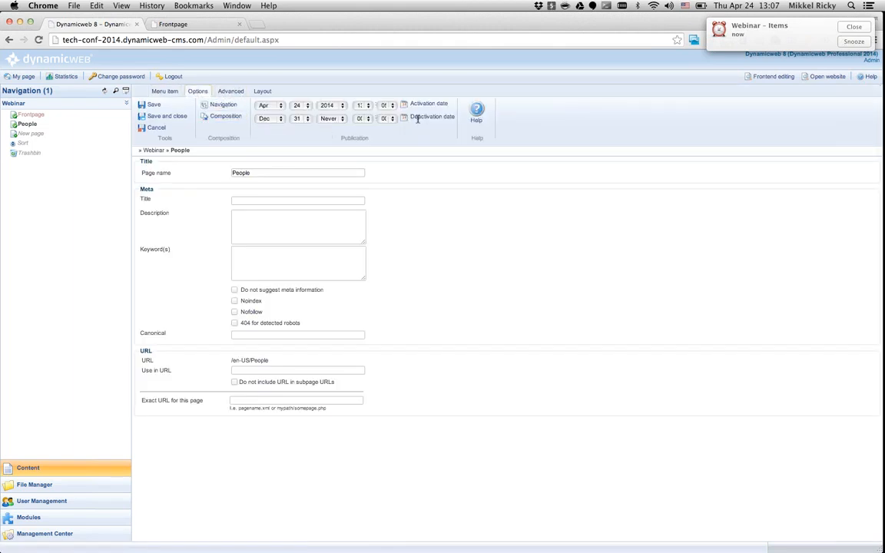
left_click(234, 90)
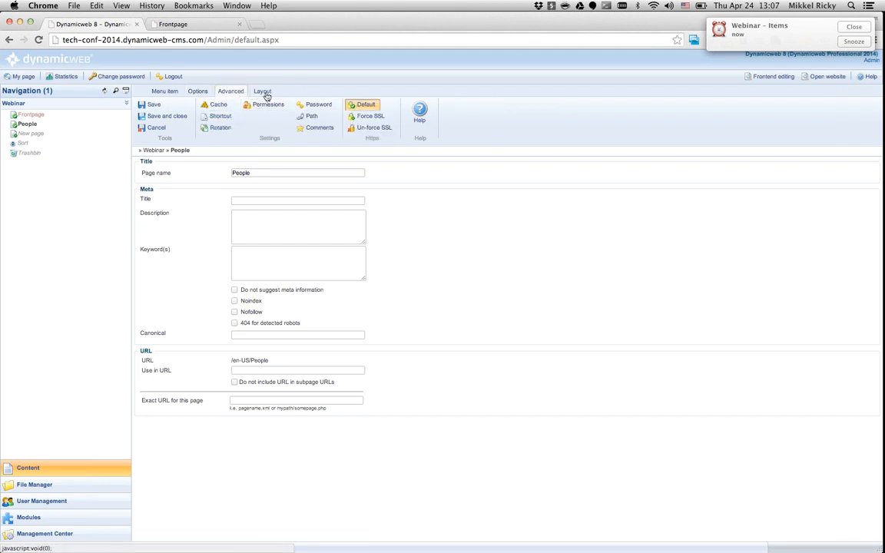
left_click(263, 91)
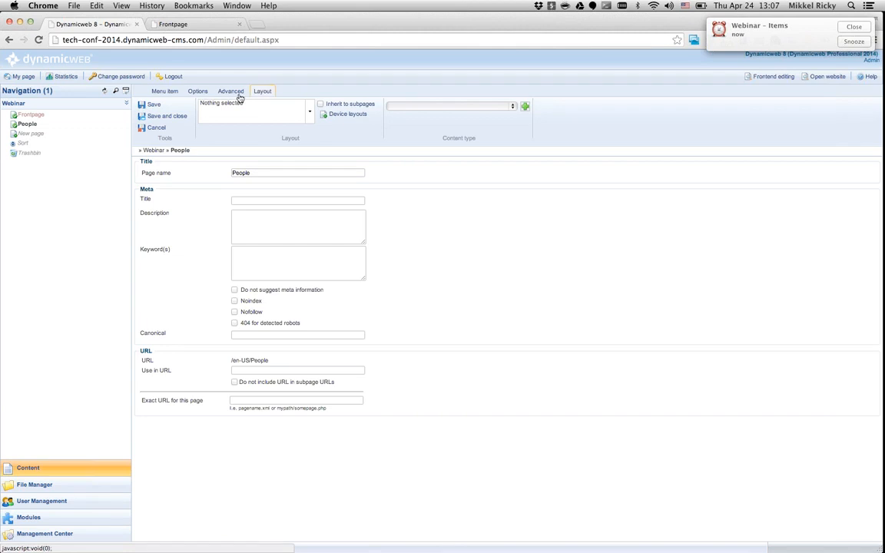
left_click(165, 92)
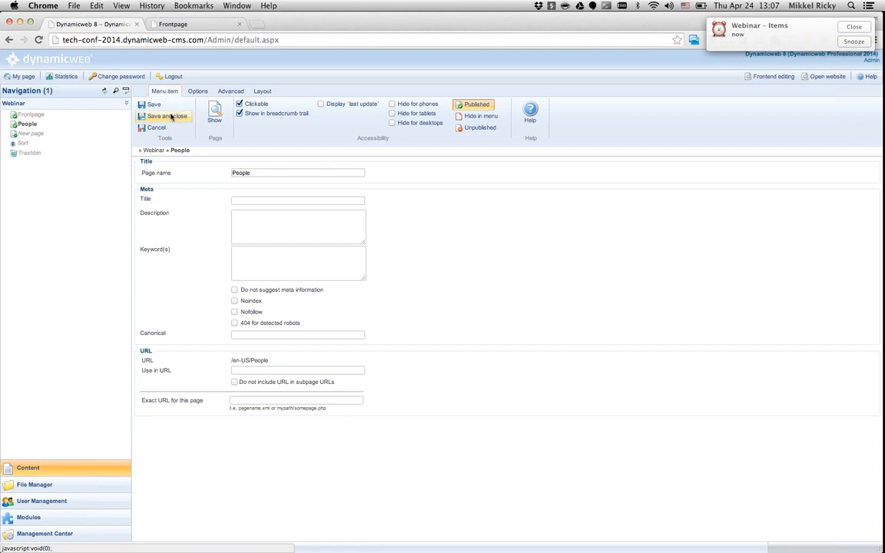
left_click(170, 116)
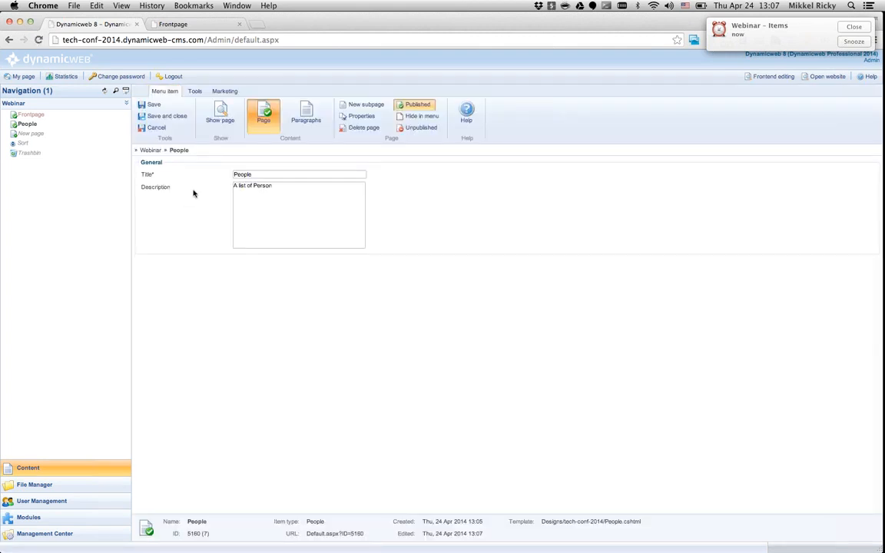
- Reload the frontend and view the live People page, then return to the People page in admin
left_click(205, 25)
key("super+r")
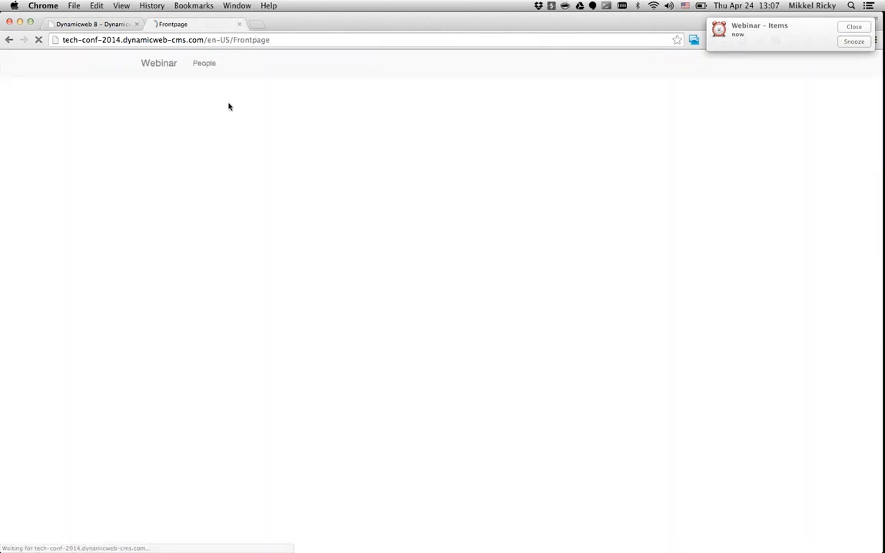
left_click(206, 65)
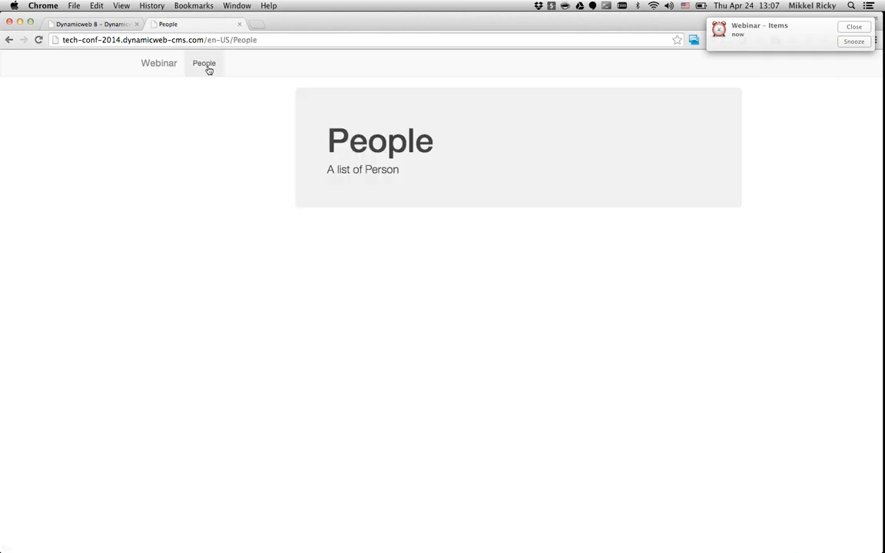
key("ctrl+shift+Tab")
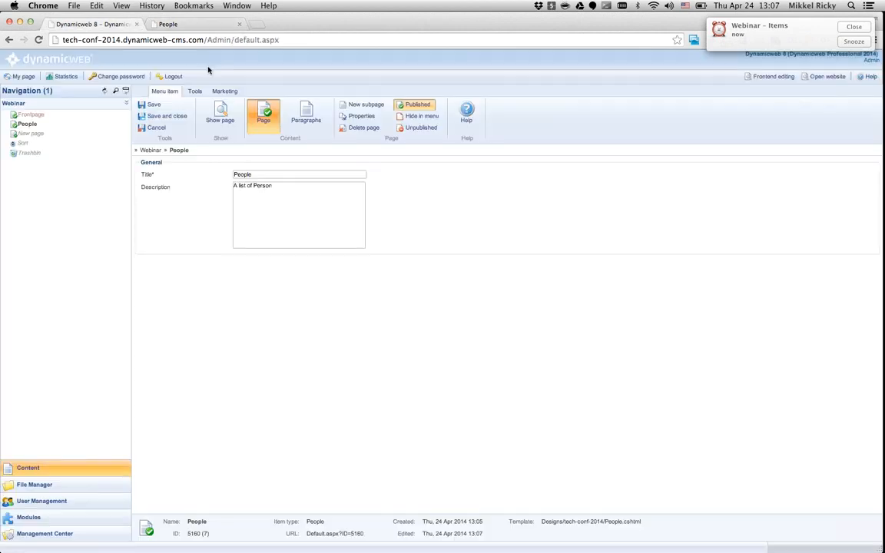
right_click(33, 127)
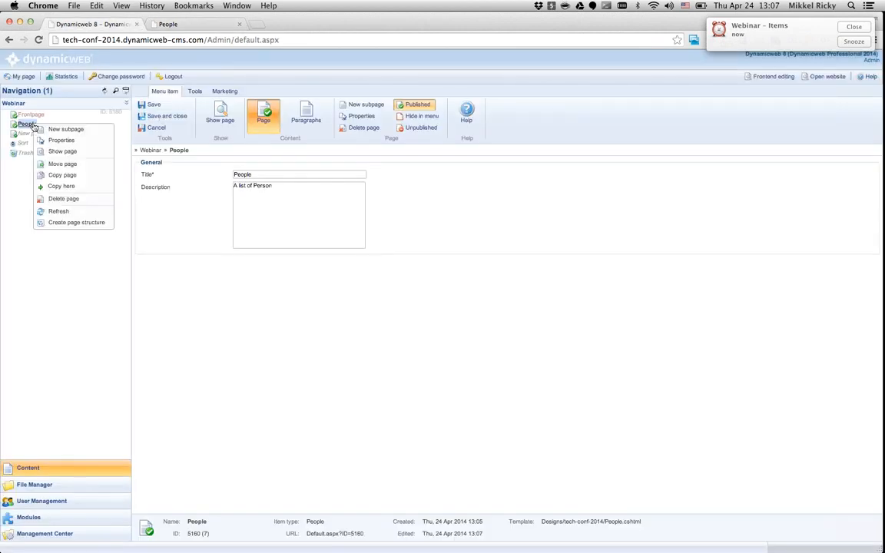
- Create a new Person-type subpage under People
left_click(69, 129)
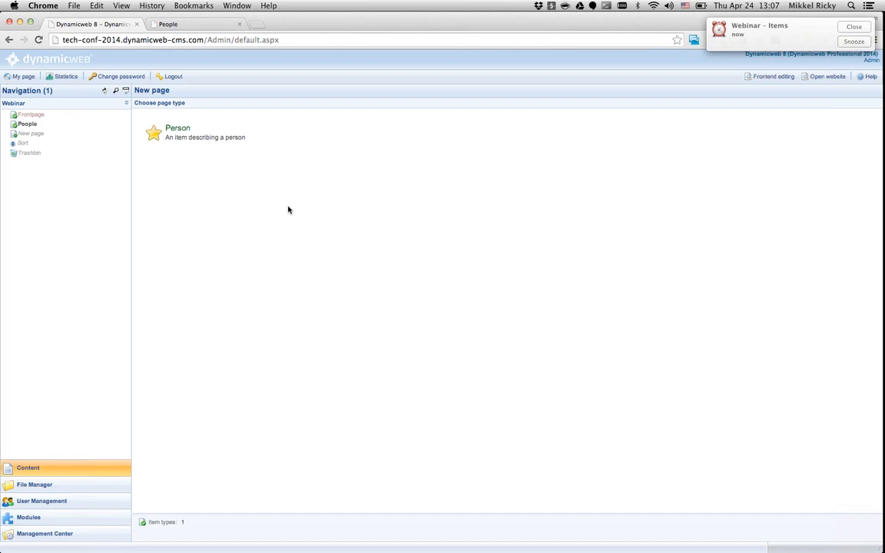
left_click(221, 138)
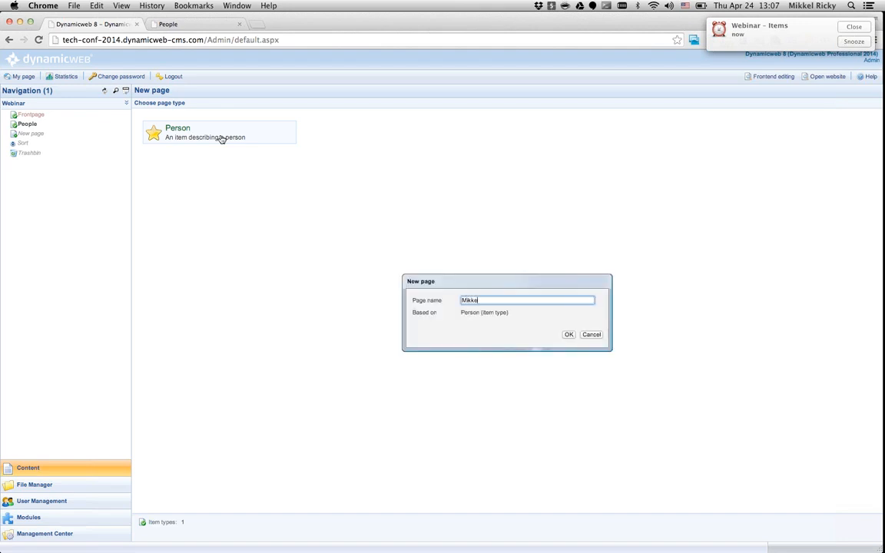
left_click(568, 334)
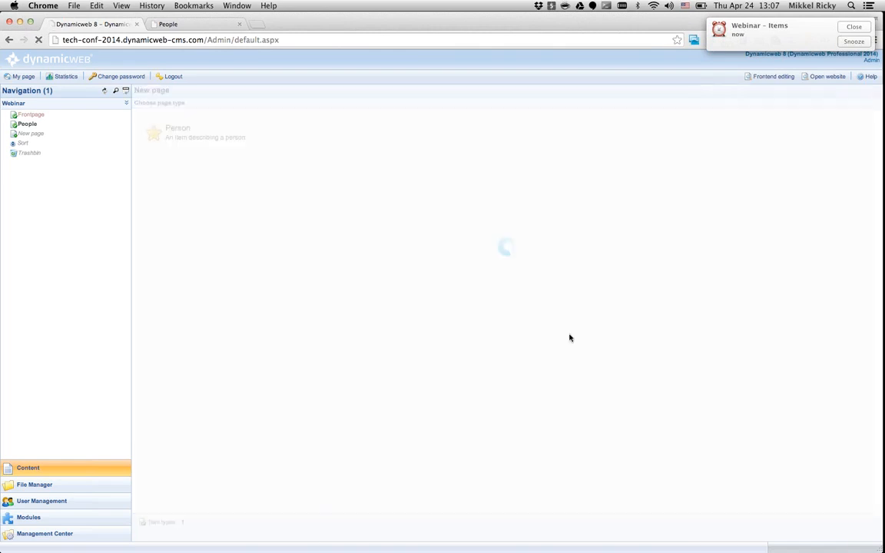
- Enter the person's full name, set Gender to Male, and save
left_click(254, 172)
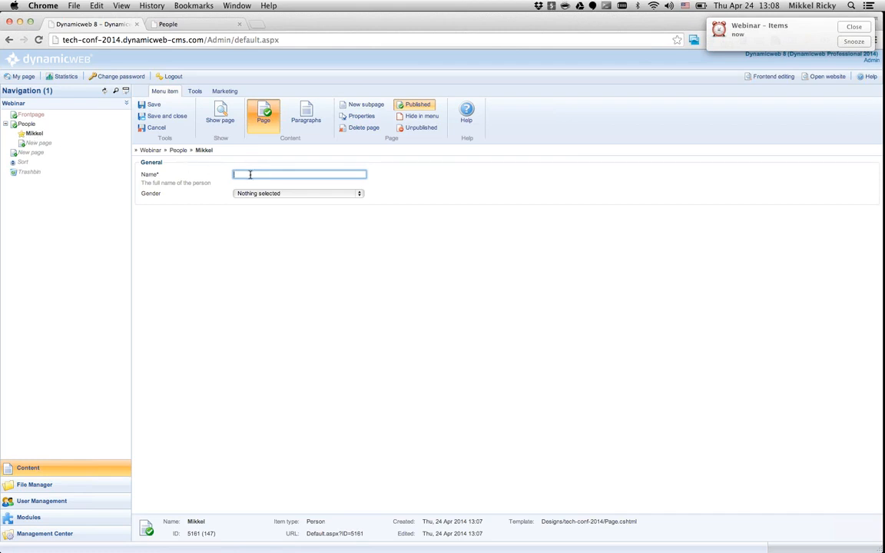
type("Mi")
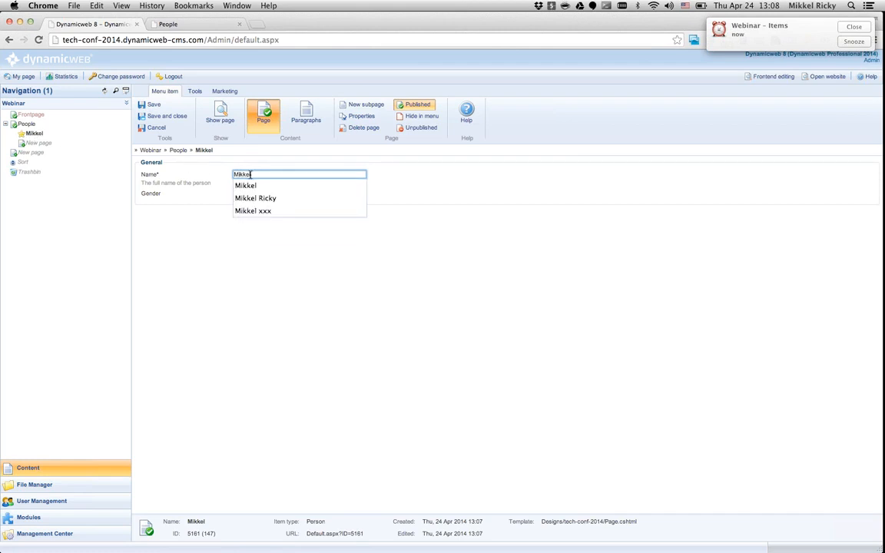
type("kkel")
key("Tab")
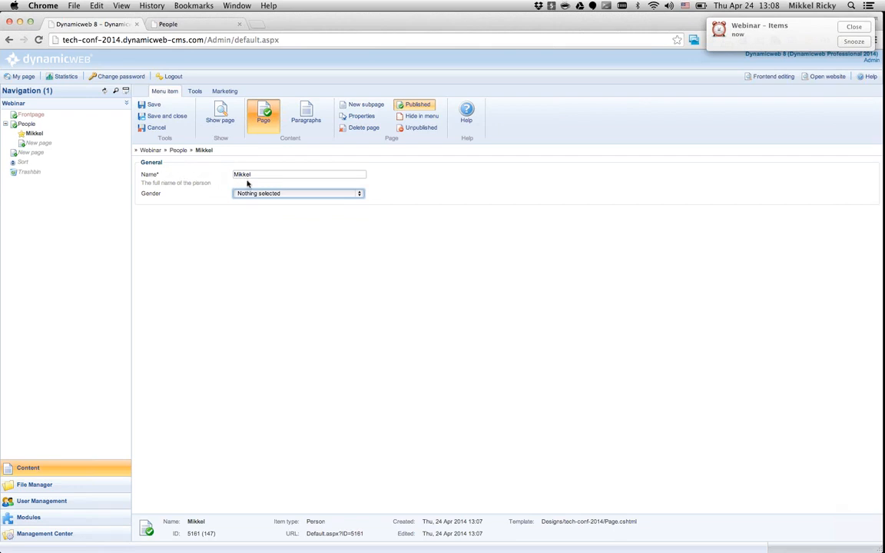
left_click(302, 194)
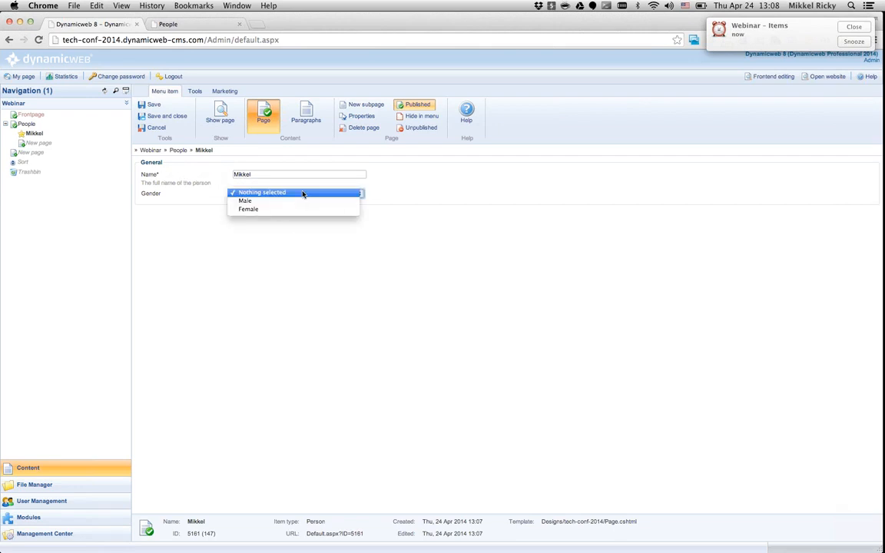
left_click(296, 201)
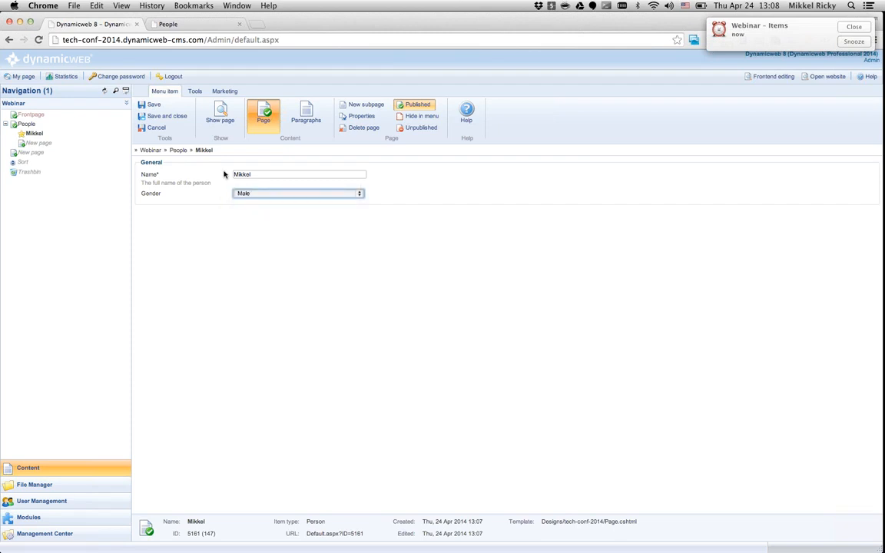
left_click(152, 106)
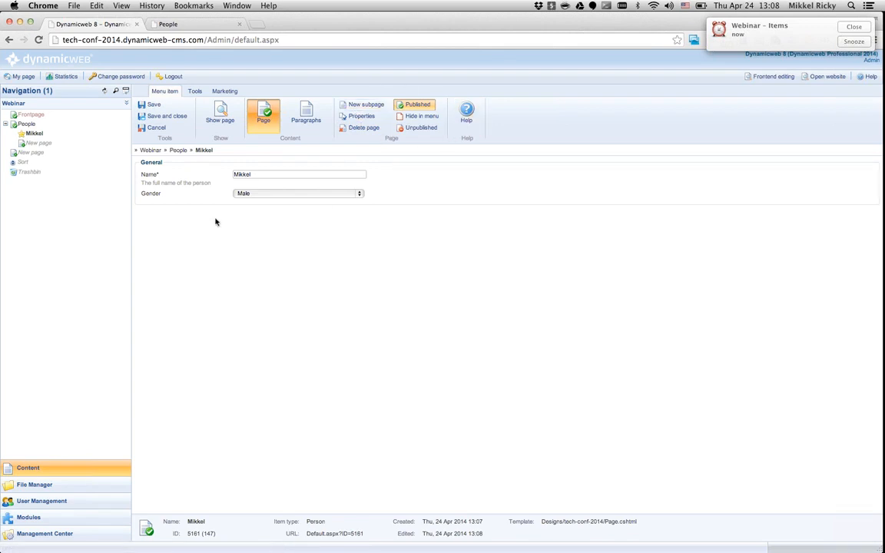
- Reload the live People page and open the new person's own page, then return to admin
key("ctrl+Tab")
key("super+r")
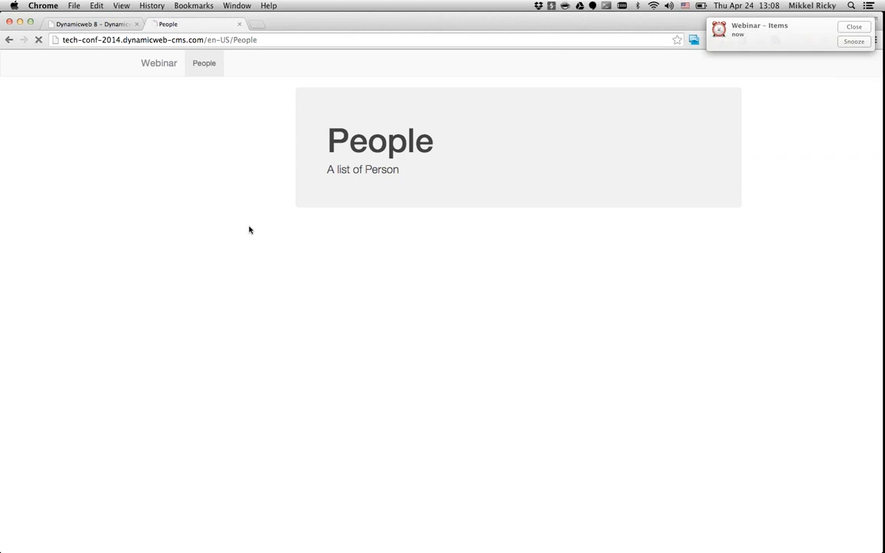
left_click(206, 64)
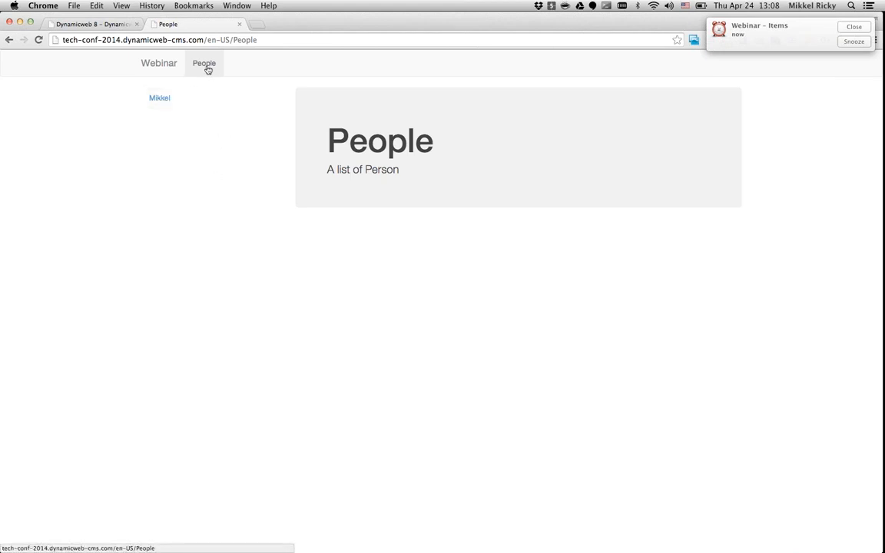
left_click(158, 98)
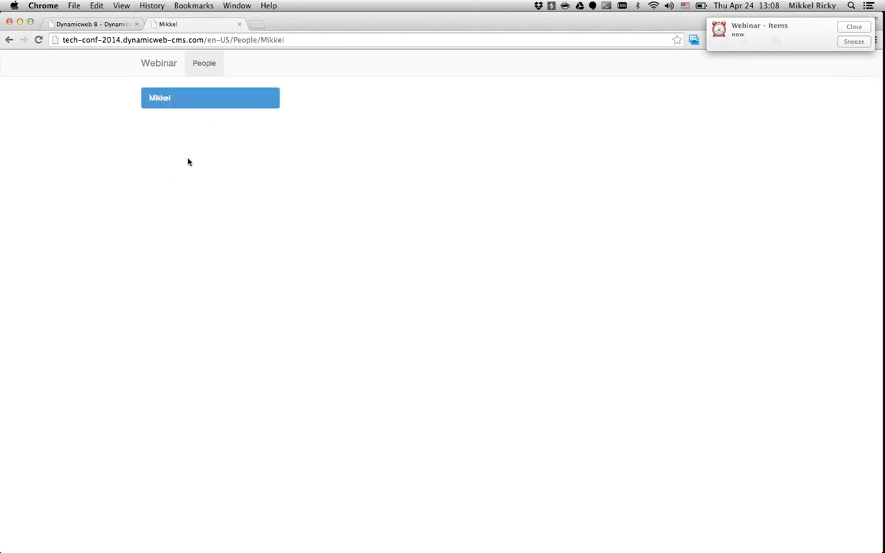
left_click(107, 23)
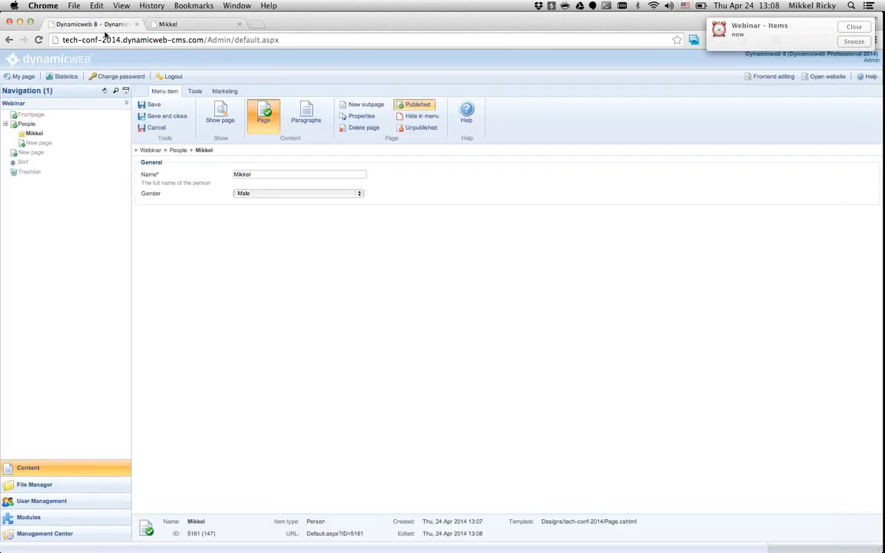
- Create a second Person subpage under People, named with the person's name
left_click(40, 144)
left_click(228, 136)
type("Jame")
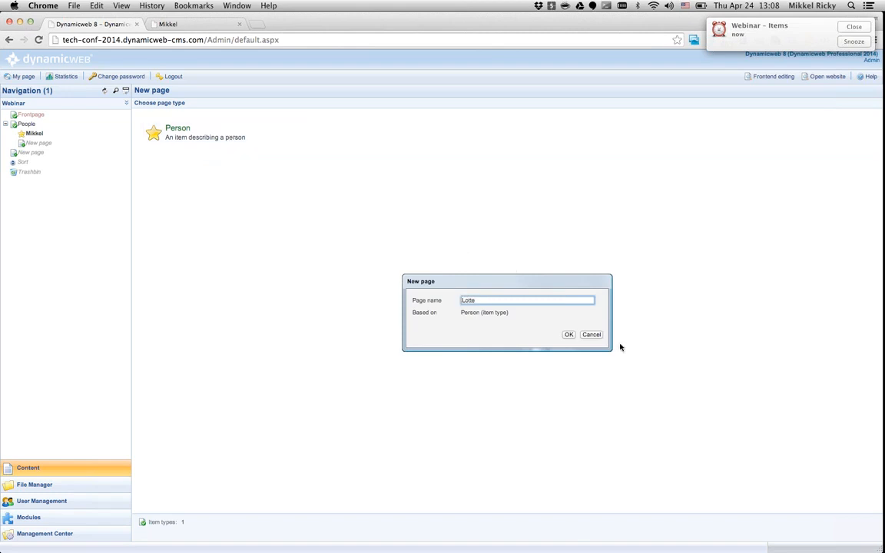
left_click(569, 335)
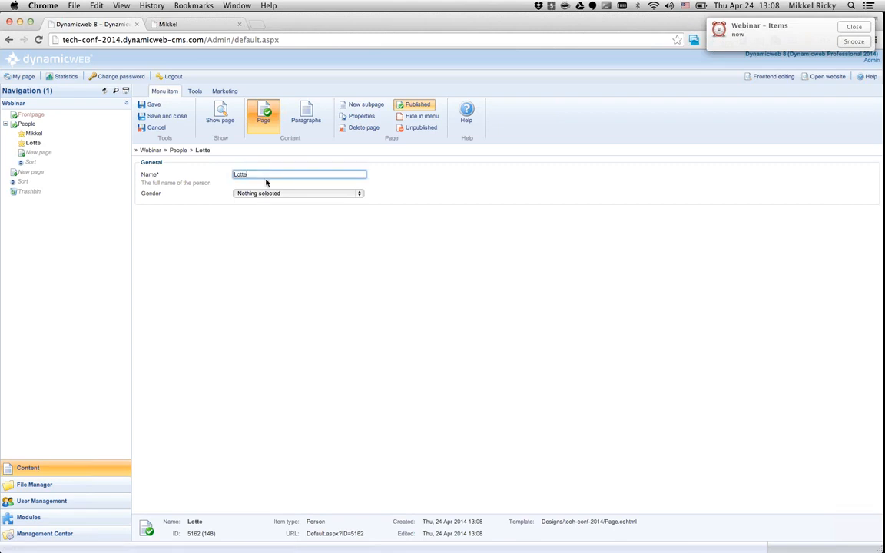
- Set the second person's Gender to Female, save and close, then reload the live site
left_click(291, 197)
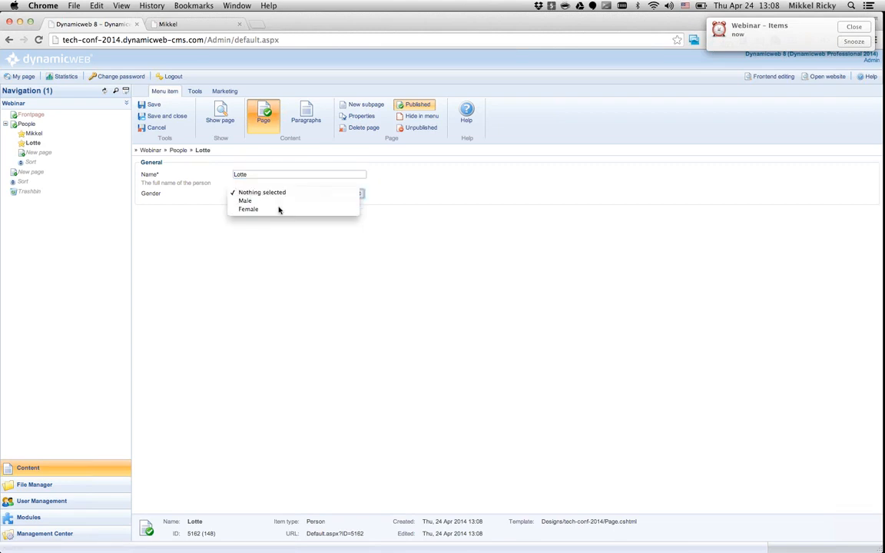
left_click(278, 210)
left_click(170, 116)
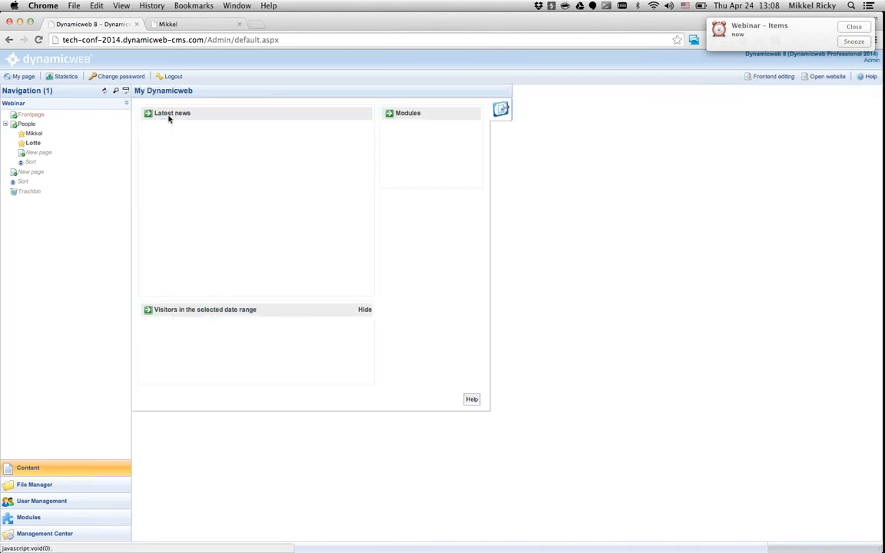
key("ctrl+Tab")
key("super+r")
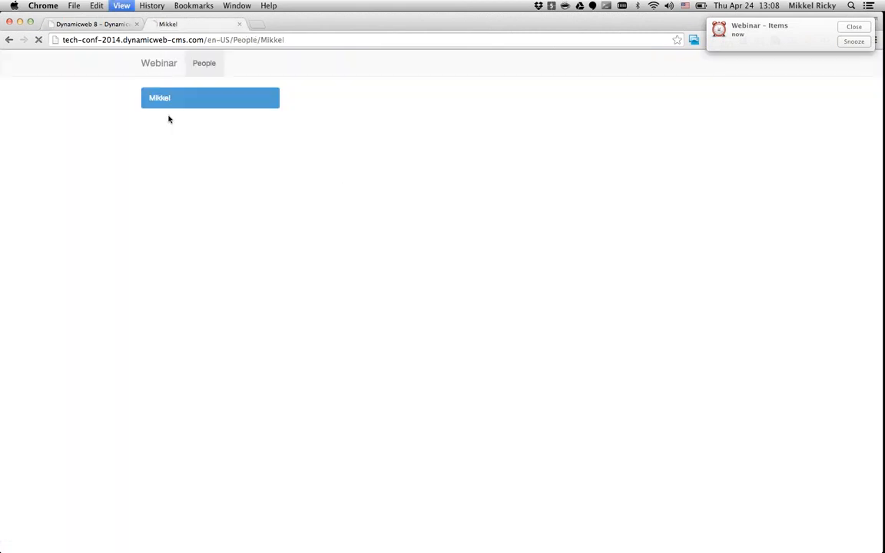
left_click(219, 120)
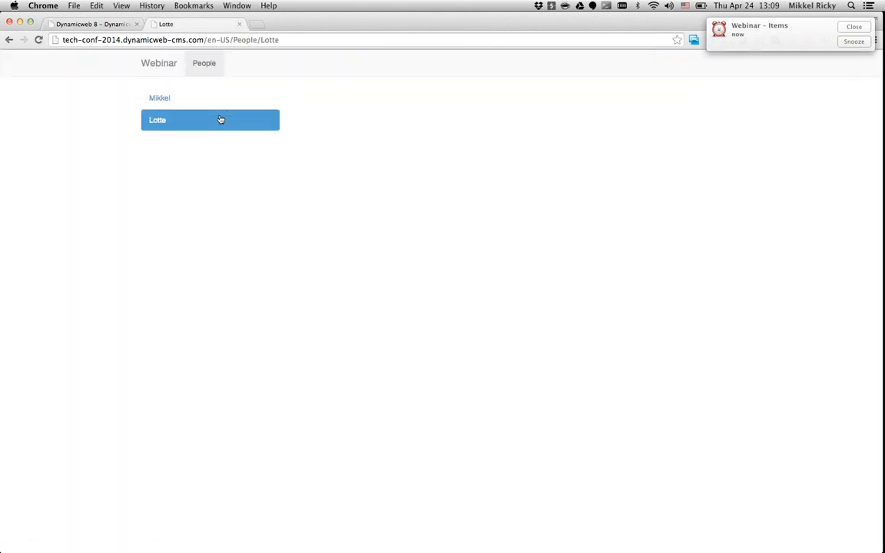
left_click(239, 101)
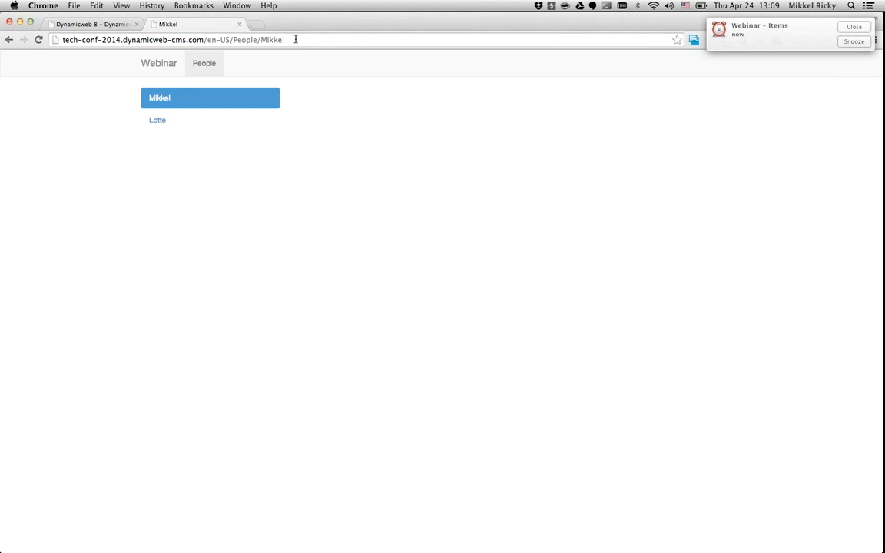
left_click(295, 39)
double_click(294, 39)
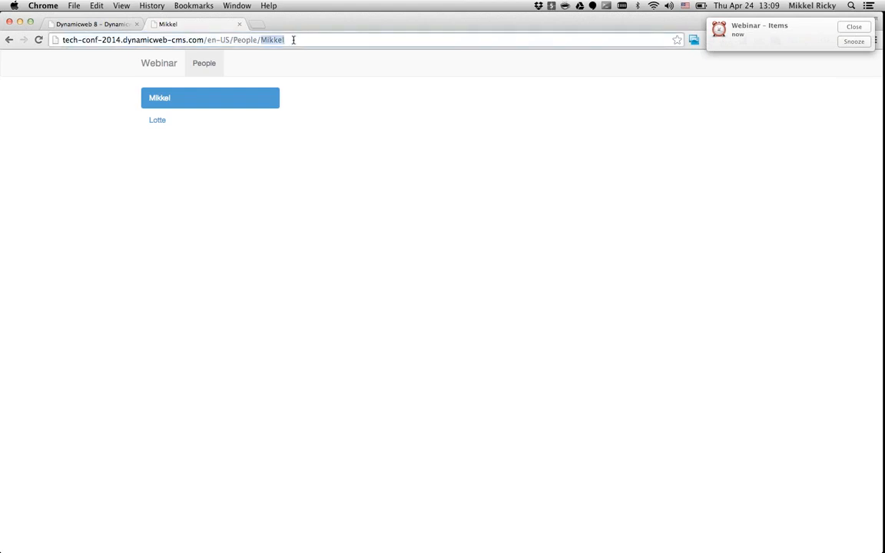
left_click(189, 120)
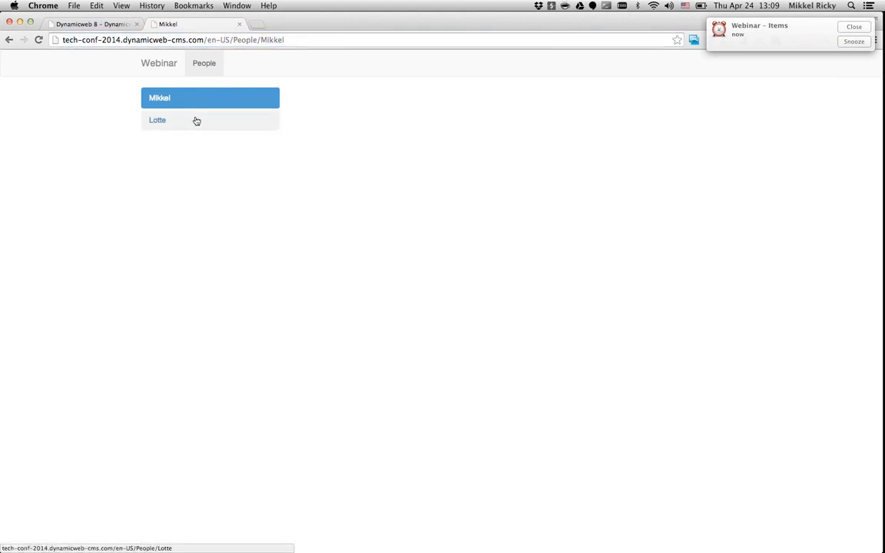
left_click(245, 108)
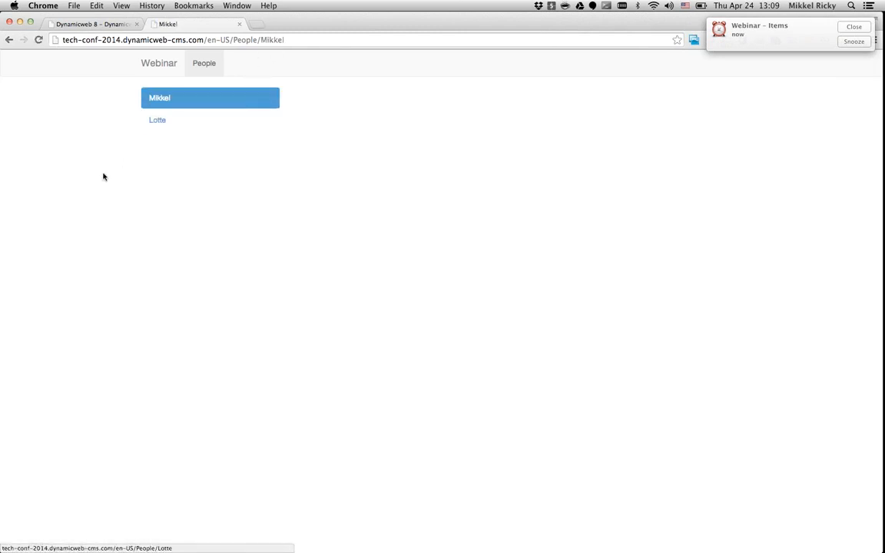
left_click(95, 25)
left_click(194, 24)
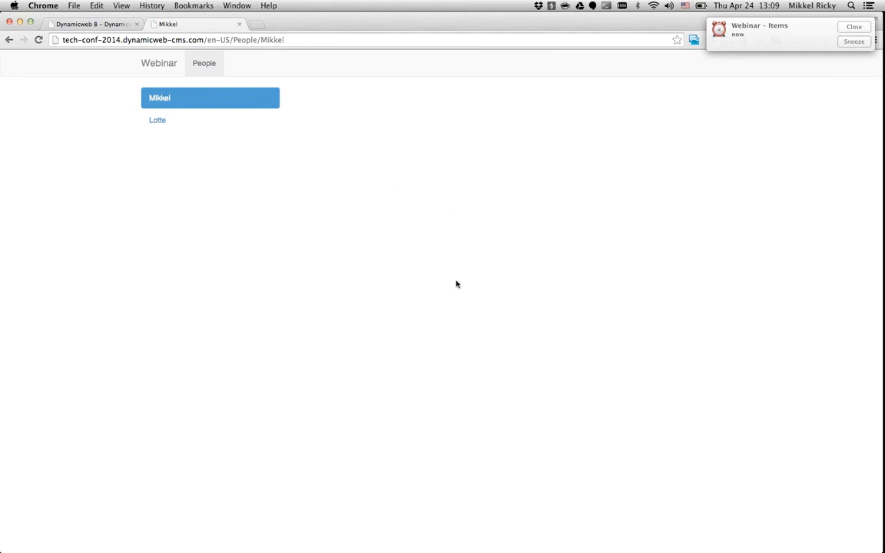
- Open the first person page's properties and confirm its Layout has no page layout selected
left_click(103, 26)
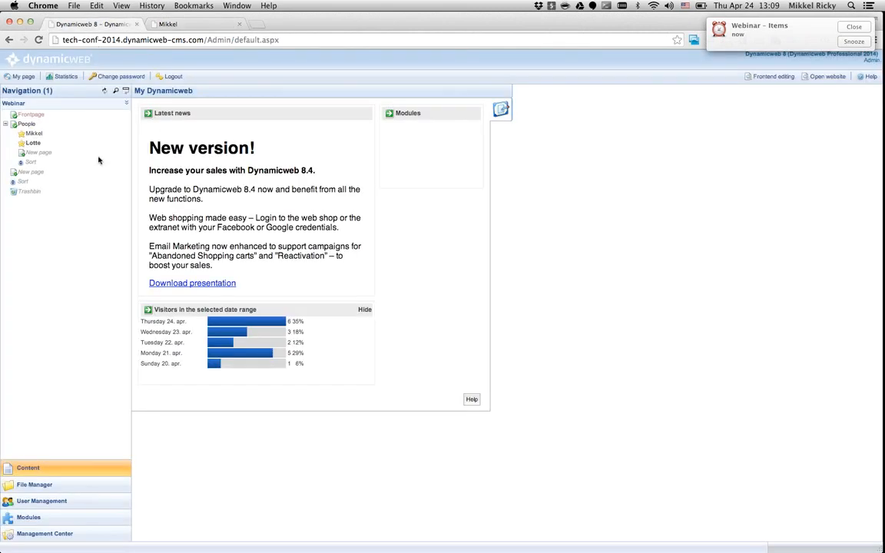
left_click(35, 134)
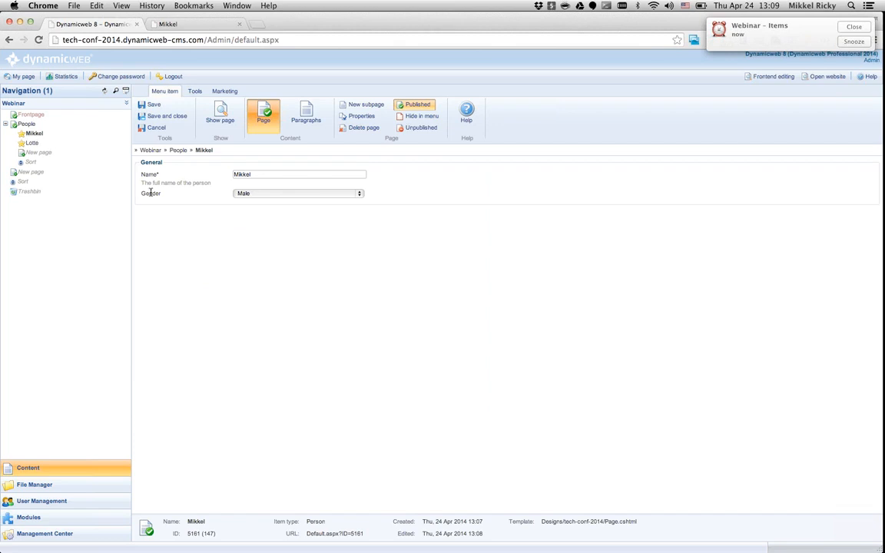
left_click(360, 116)
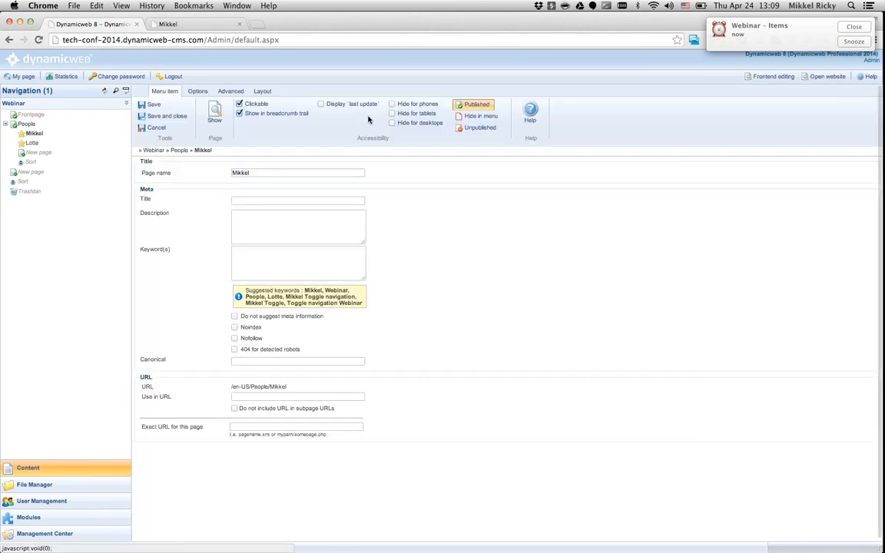
left_click(269, 91)
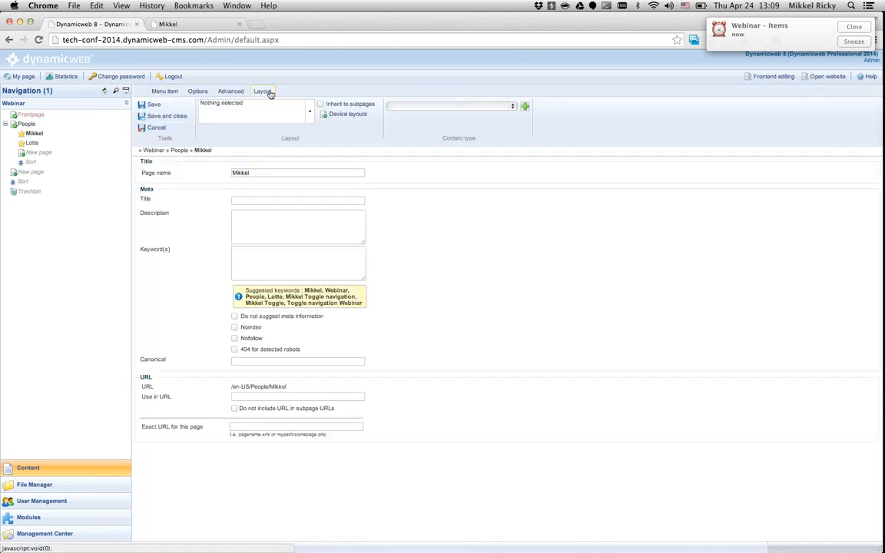
left_click(311, 111)
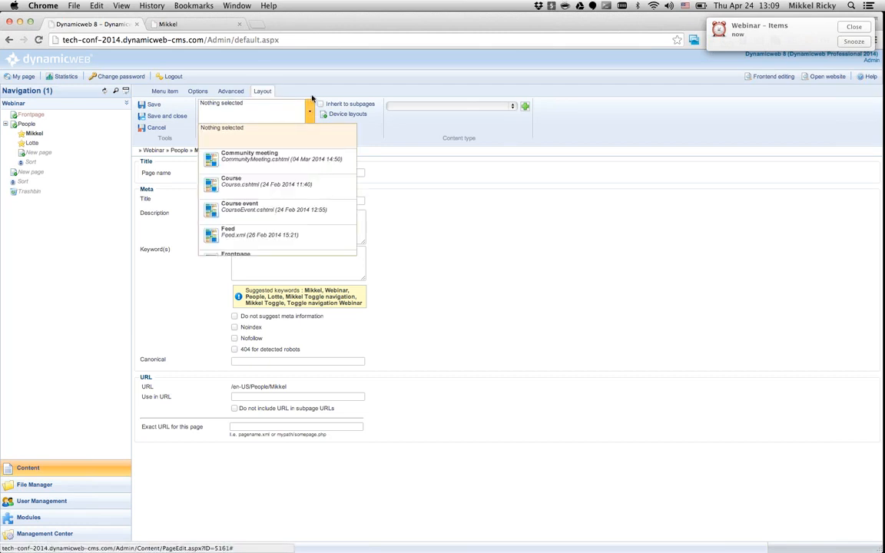
left_click(287, 107)
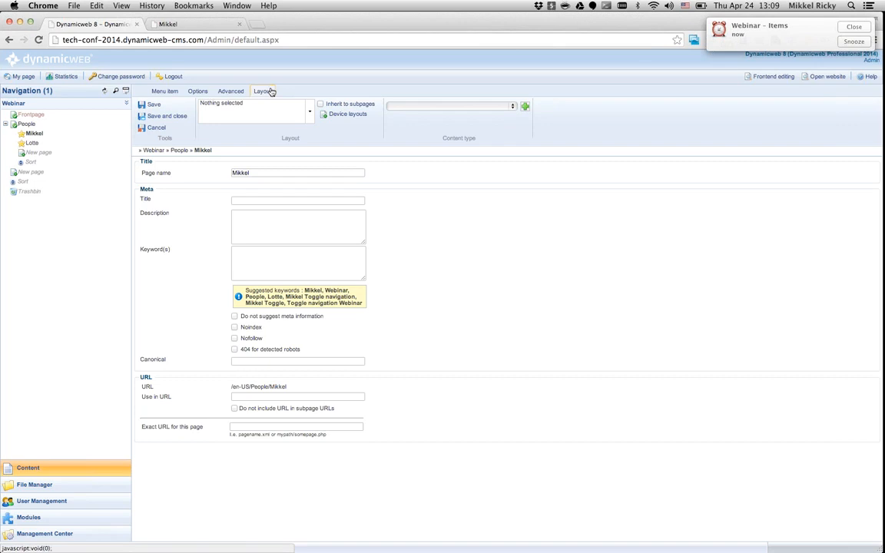
left_click(21, 104)
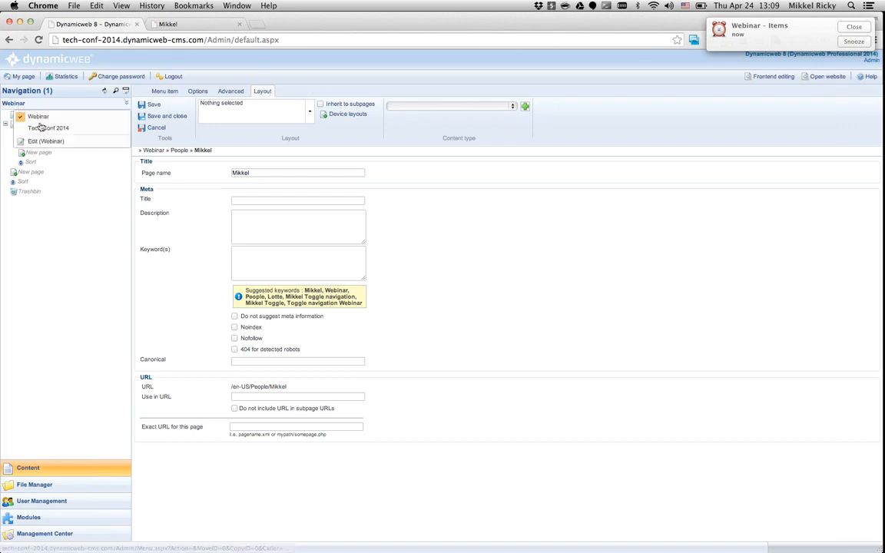
- In the Webinar website's item page layouts, assign tech-conf-2014: Person to Person items
left_click(57, 142)
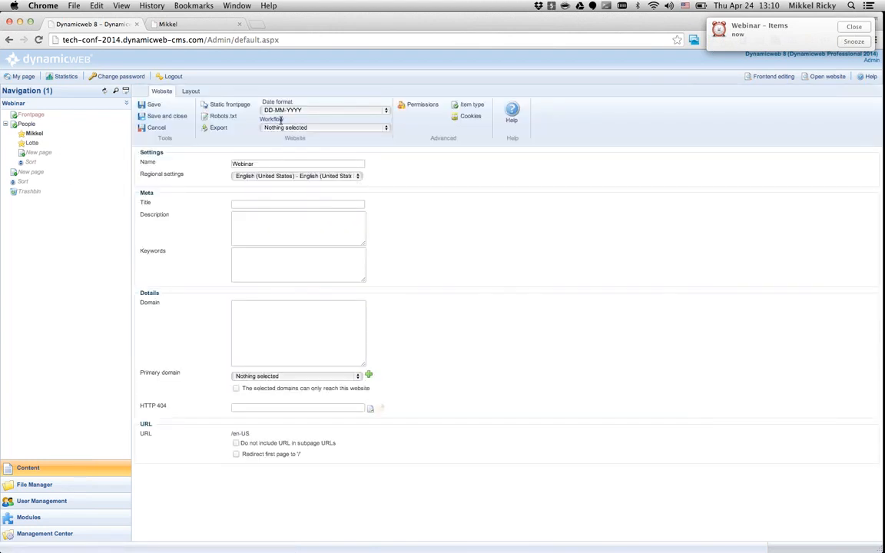
left_click(190, 92)
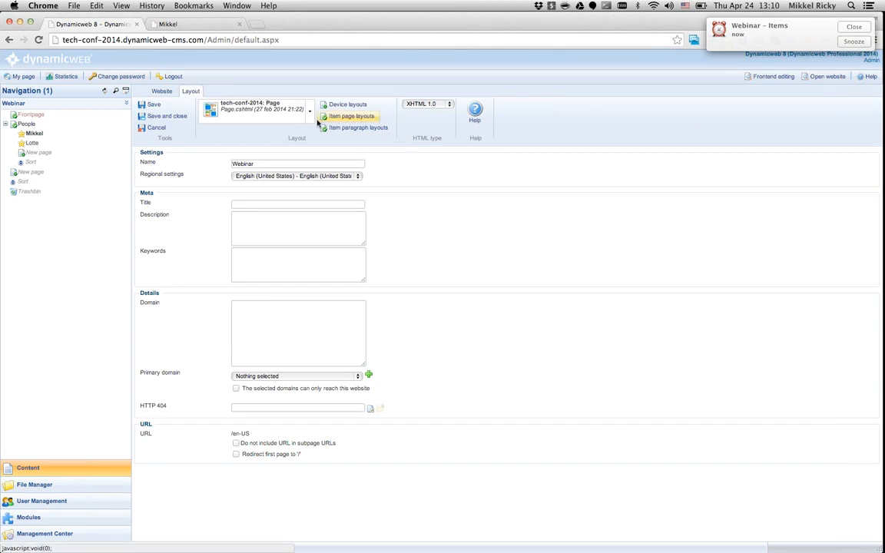
left_click(367, 116)
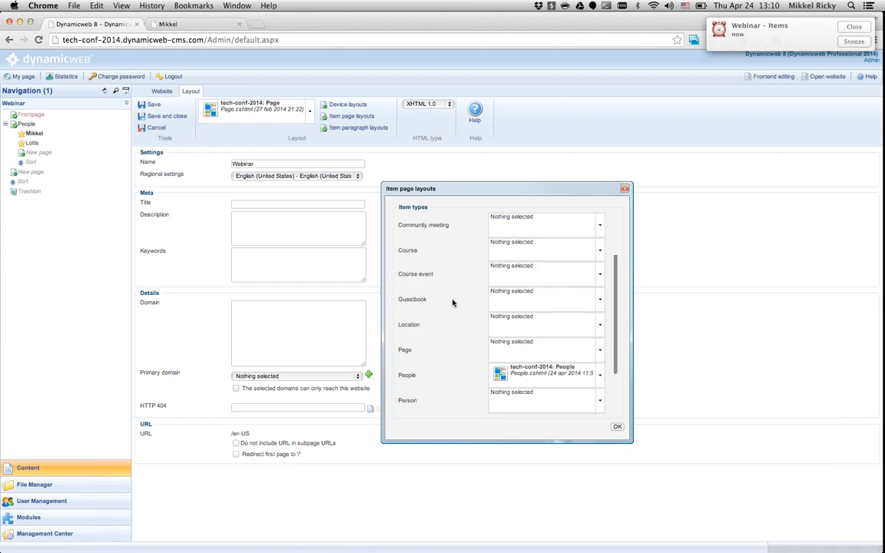
scroll(454, 300, "down", 2)
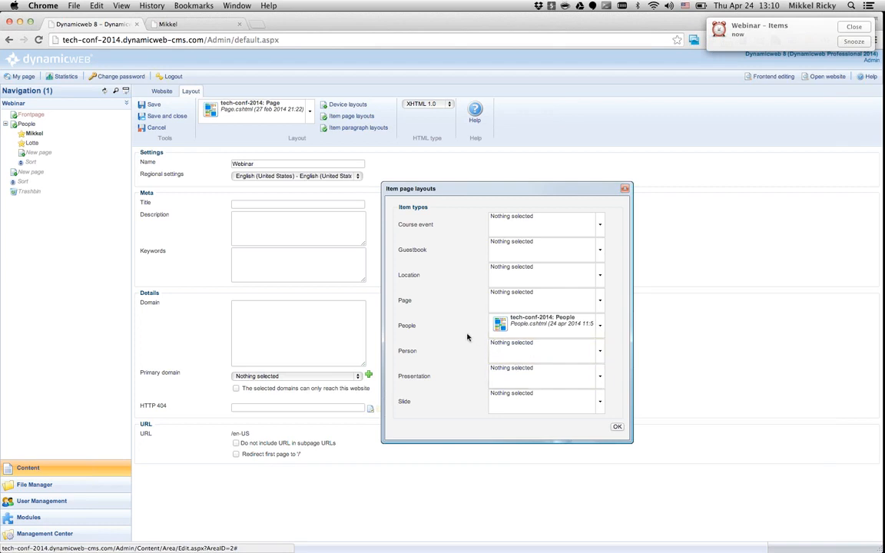
double_click(402, 325)
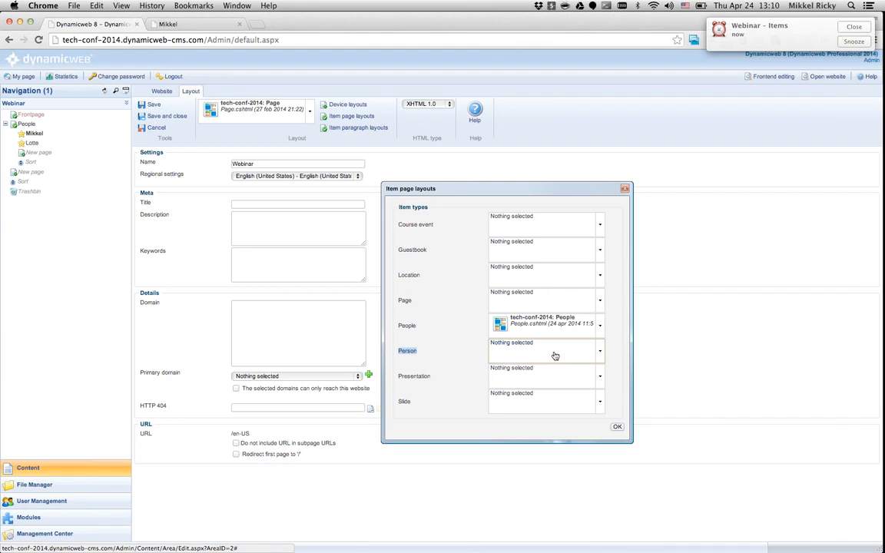
left_click(554, 356)
scroll(555, 381, "down", 3)
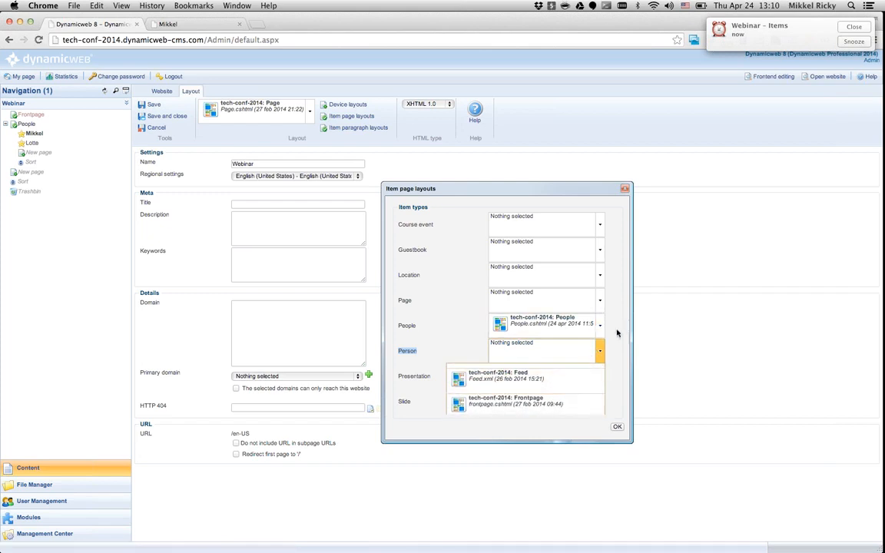
scroll(617, 328, "down", 3)
scroll(546, 335, "up", 5)
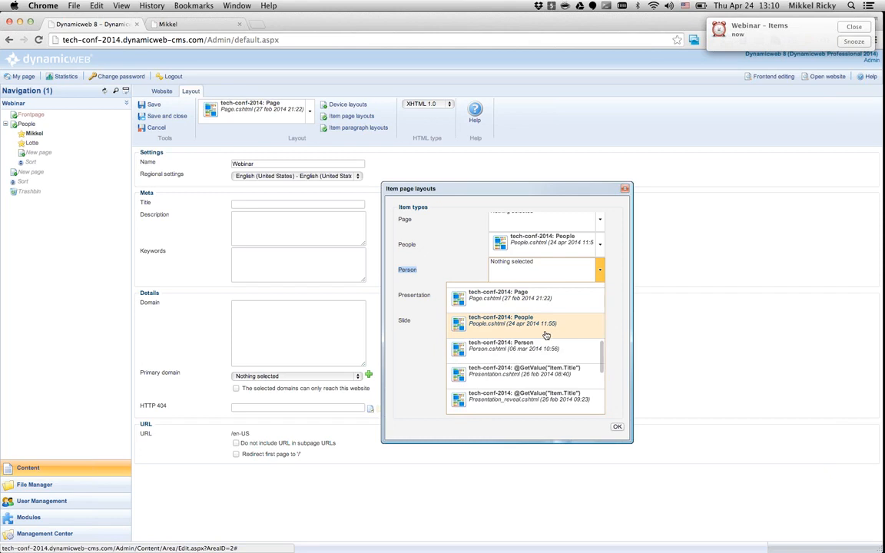
left_click(505, 350)
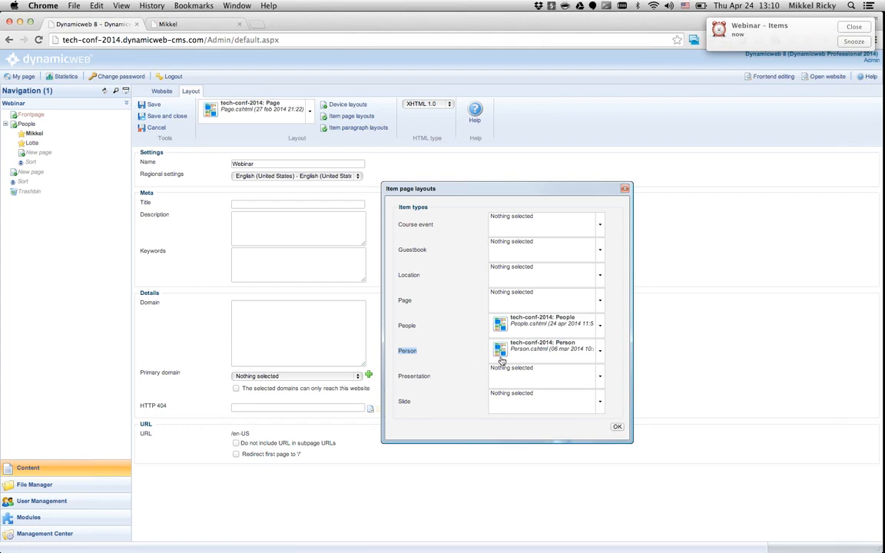
left_click(616, 427)
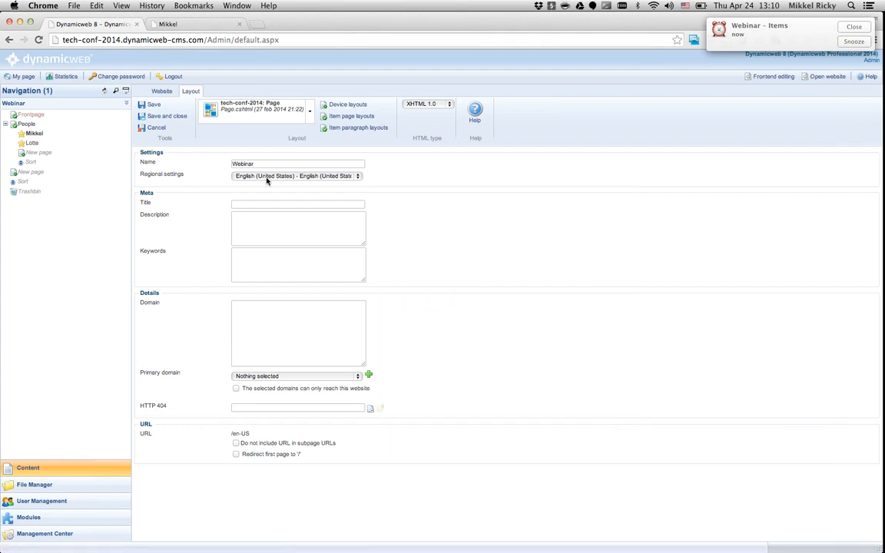
- Save the website settings and reload the live person page
left_click(153, 106)
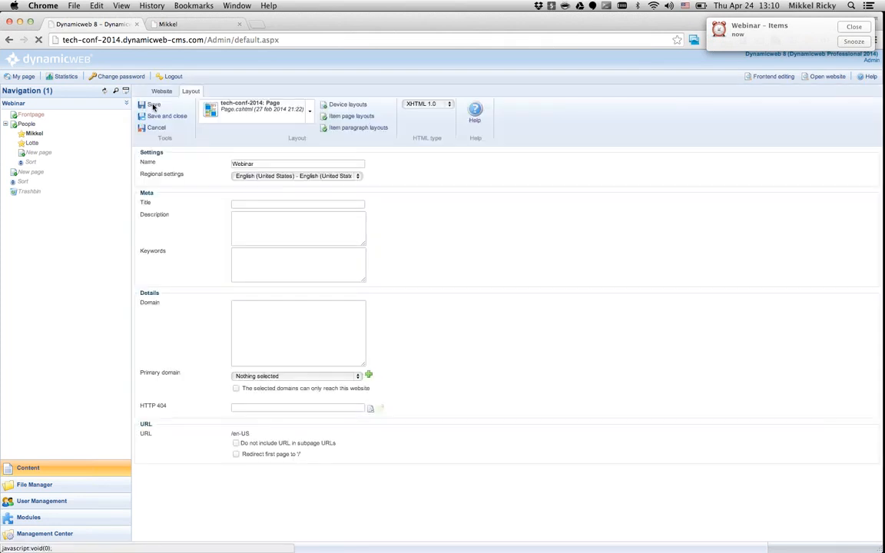
key("ctrl+Tab")
key("super+r")
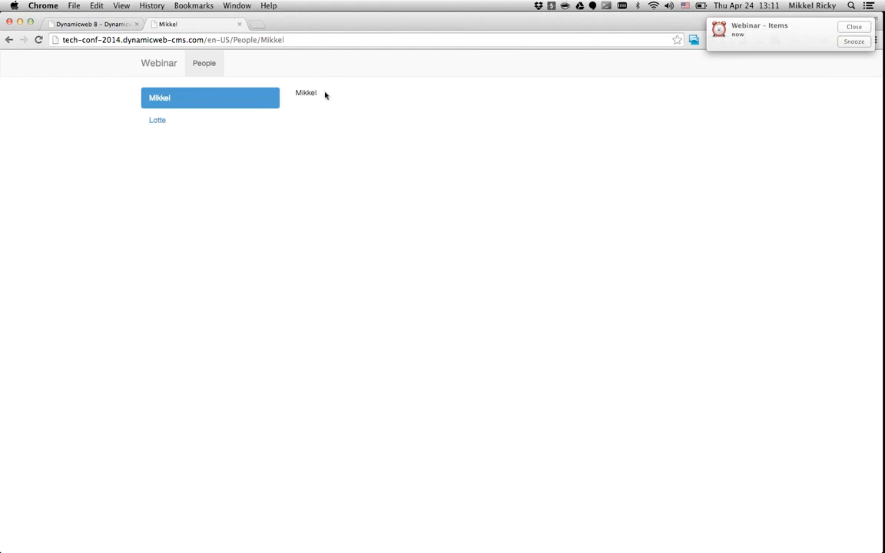
- Open Lotte's and Mikkel's frontend pages to check each now shows the person's name
left_click(185, 125)
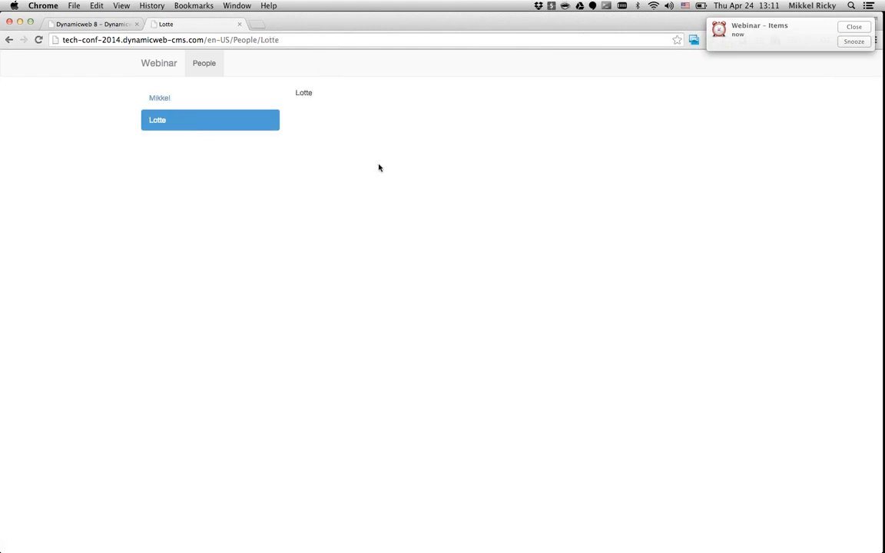
left_click(237, 99)
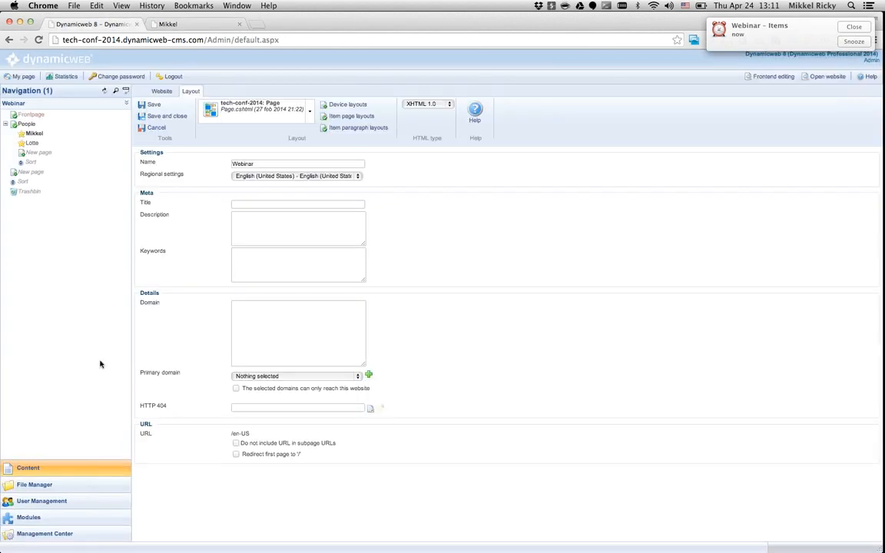
- Create a Person page 'James' under People with name James and gender Male, and save it
left_click(45, 153)
left_click(228, 136)
type("James")
left_click(568, 334)
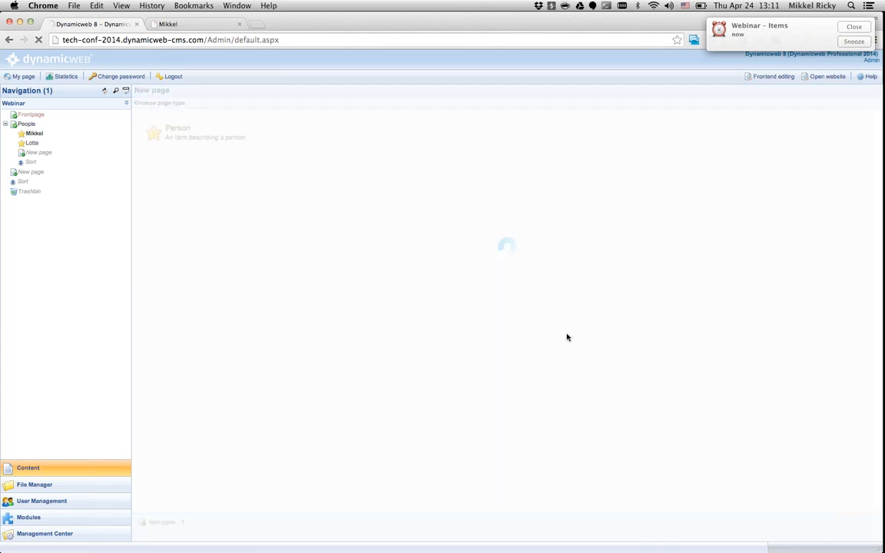
left_click(257, 175)
type("James")
left_click(292, 193)
left_click(308, 200)
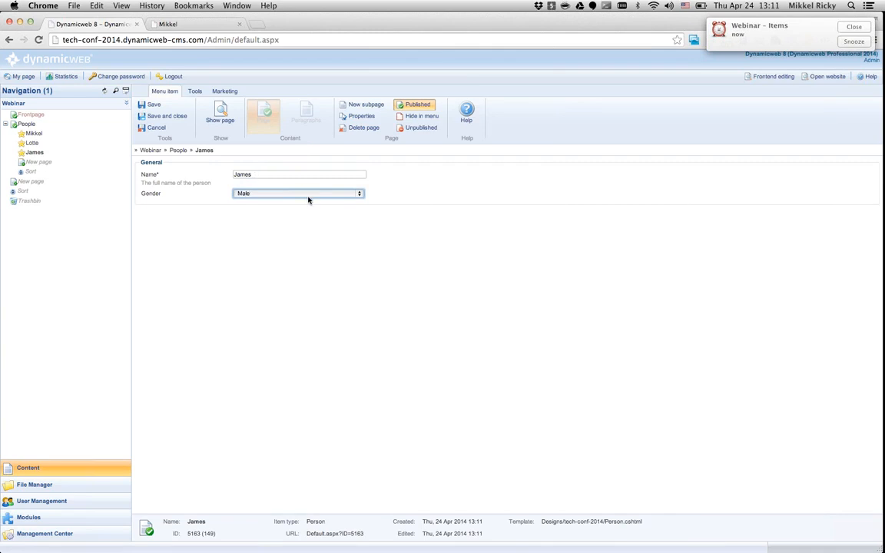
left_click(157, 116)
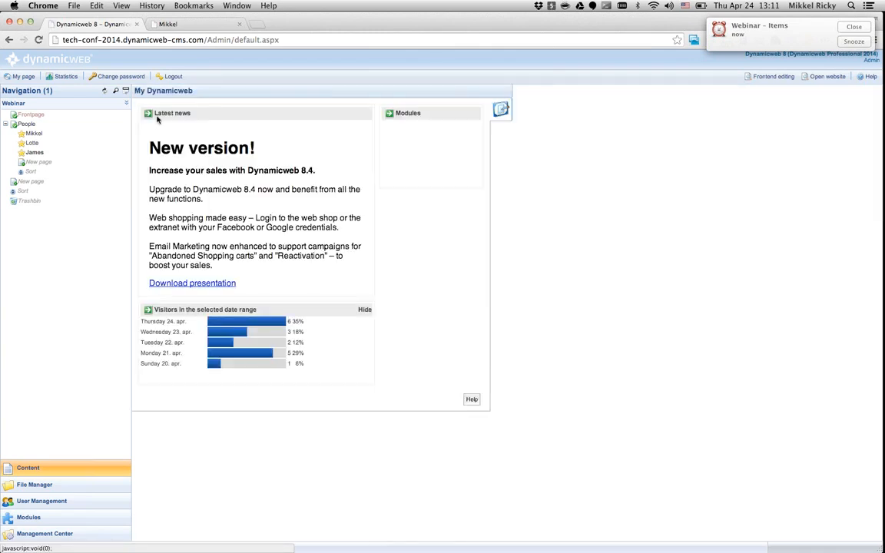
- Reload the frontend and open James's page from the navigation
key("ctrl+Tab")
key("super+r")
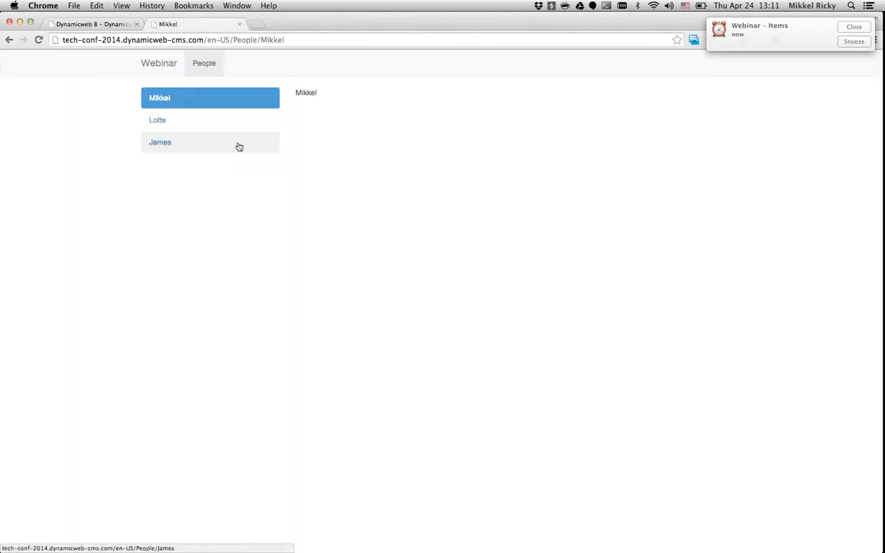
left_click(239, 146)
- Open Person.cshtml from the tech-conf-2014 designs folder in the File Manager editor
key("ctrl+shift+Tab")
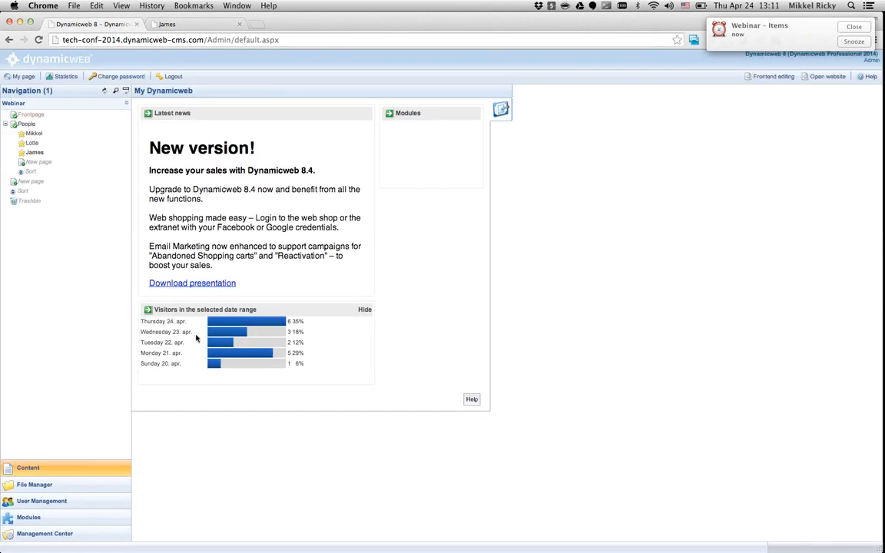
left_click(45, 486)
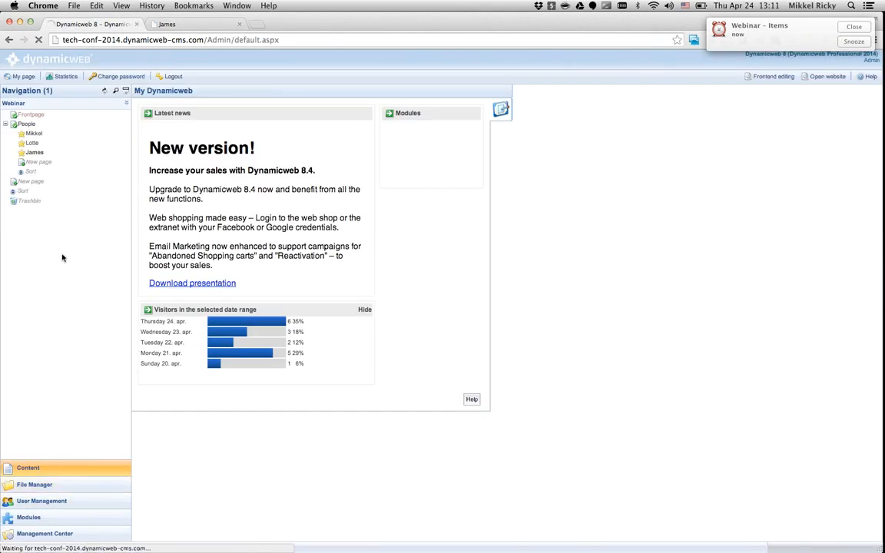
scroll(85, 277, "down", 3)
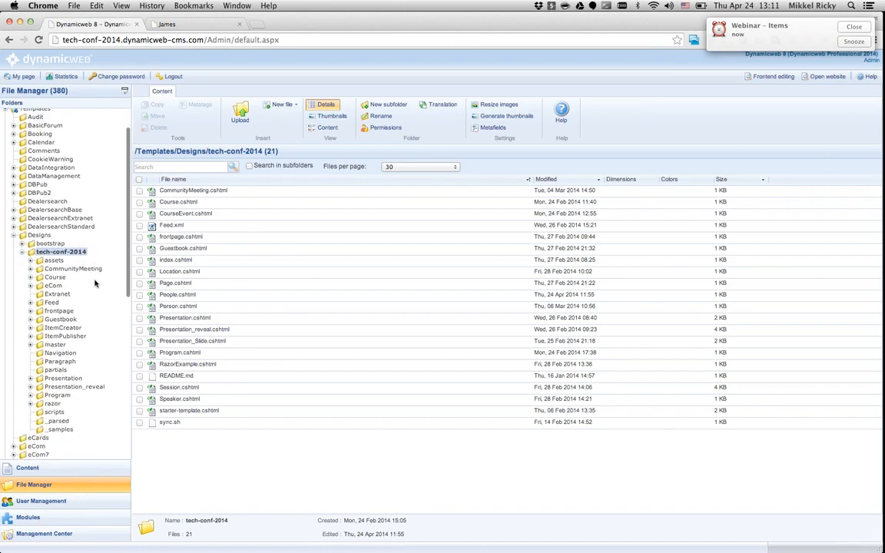
scroll(94, 284, "down", 1)
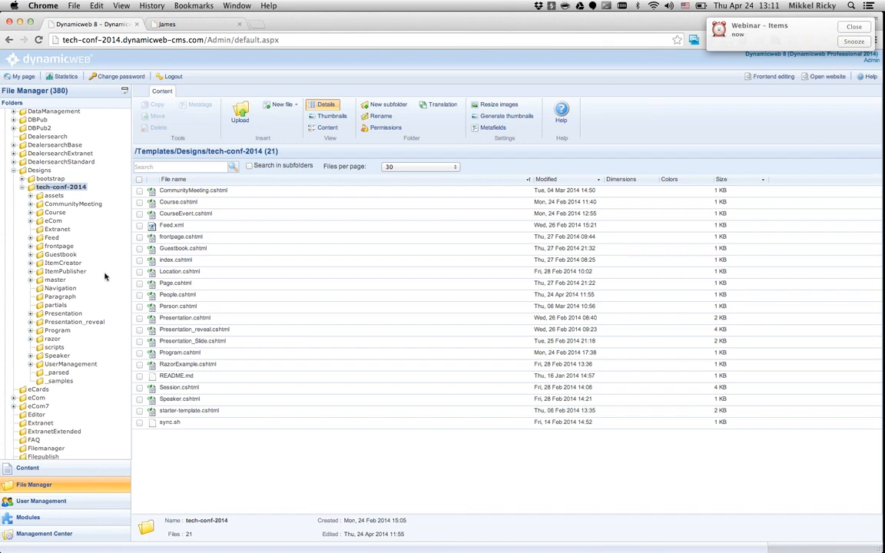
right_click(168, 308)
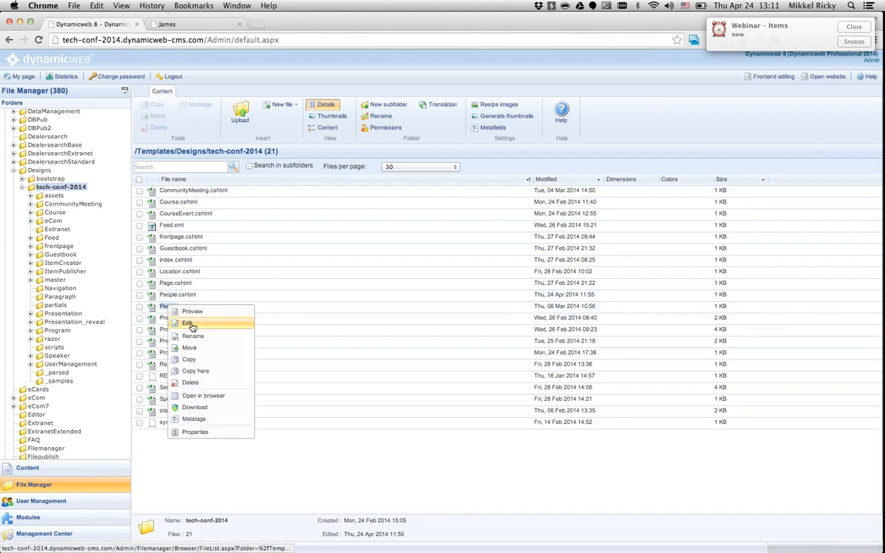
left_click(192, 323)
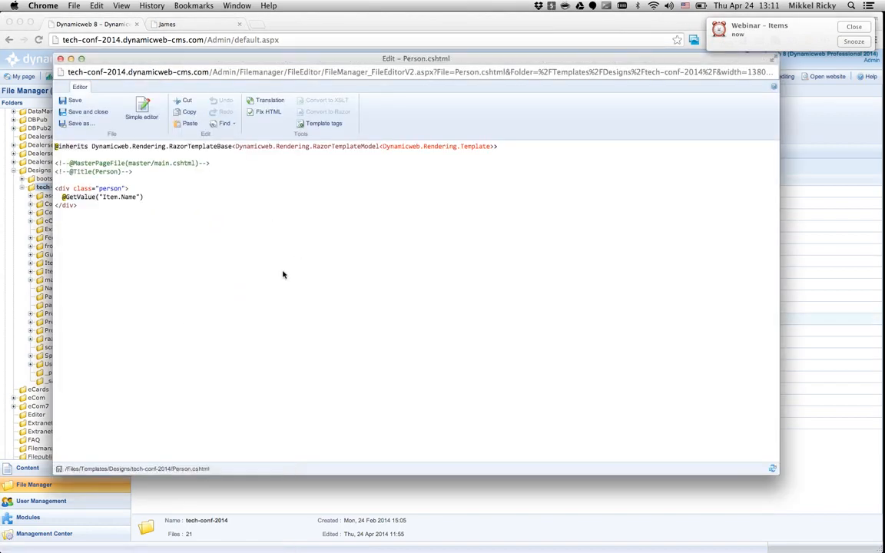
left_click(156, 197)
key("Return")
type("@GetValue(\"Item.Gender")
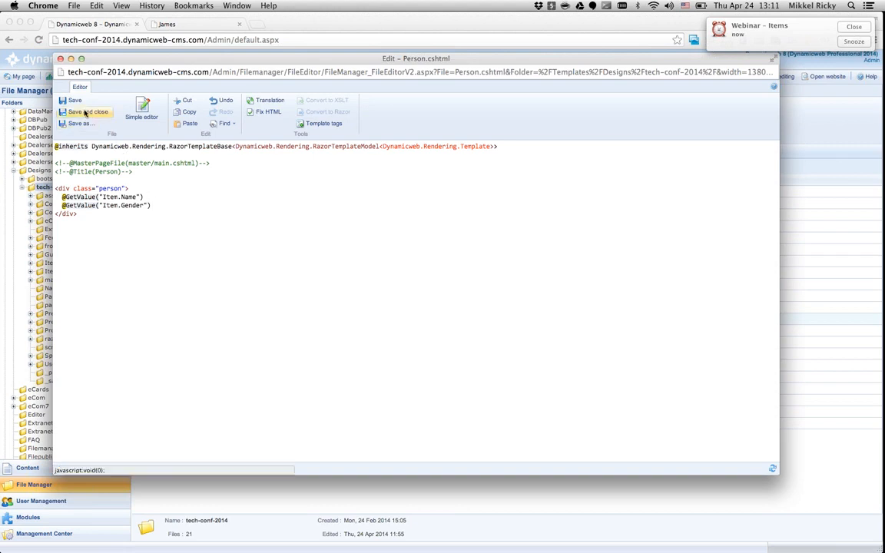
- Wrap the name in <h1> and the gender in <p> tags, then save and close the template
key("Up")
key("Return")
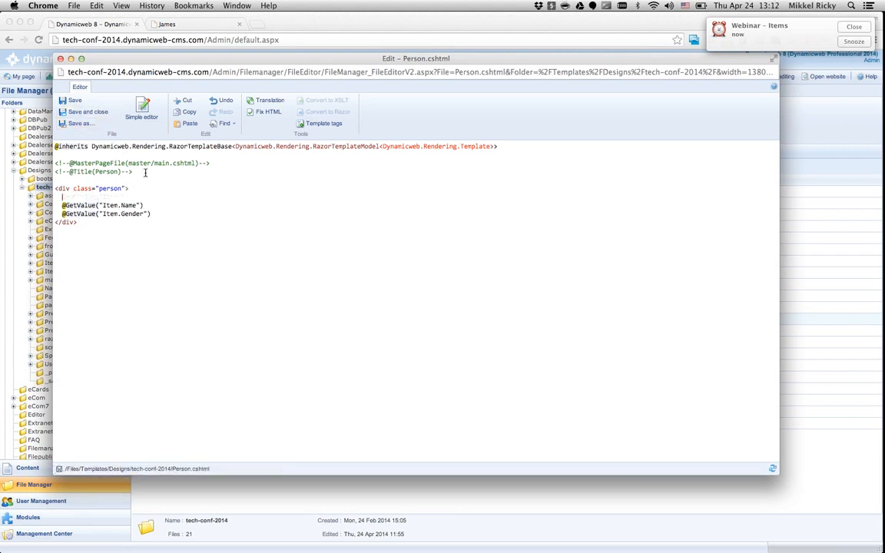
key("Delete")
key("End")
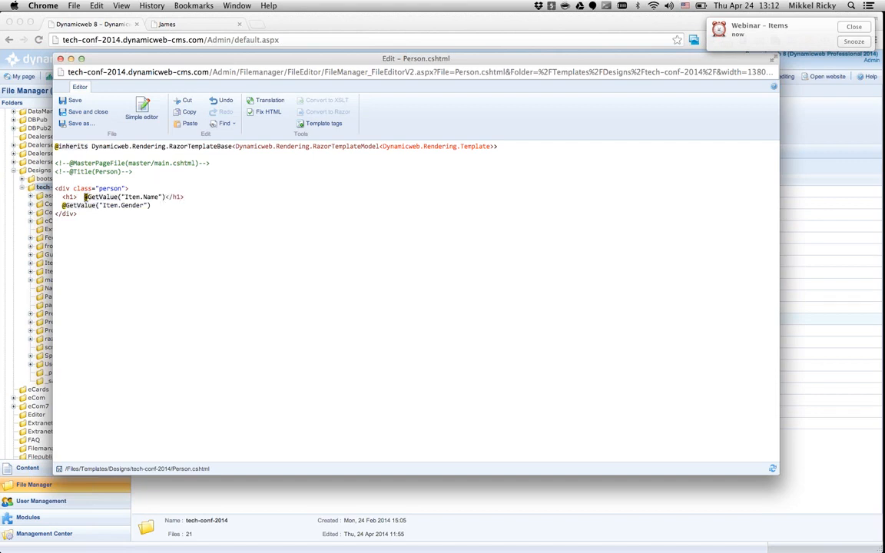
key("BackSpace")
key("BackSpace")
key("Return")
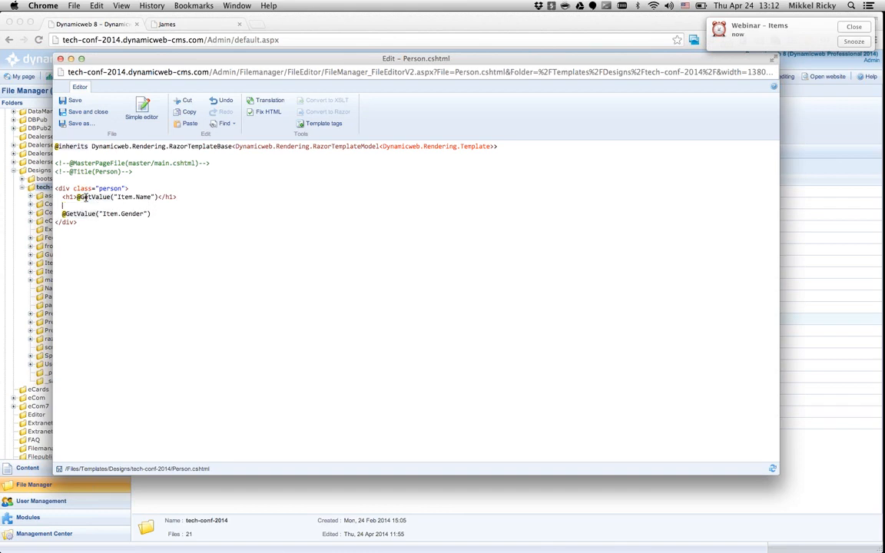
key("End")
key("Return")
type("</p>")
left_click(77, 112)
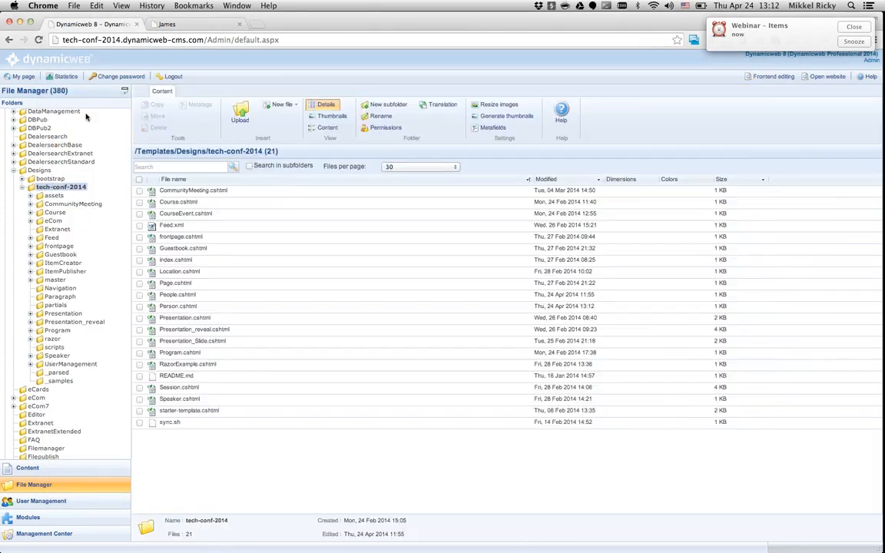
- Reload James's page, view Lotte's and Mikkel's pages, then return to the admin Content area
key("ctrl+Tab")
key("super+r")
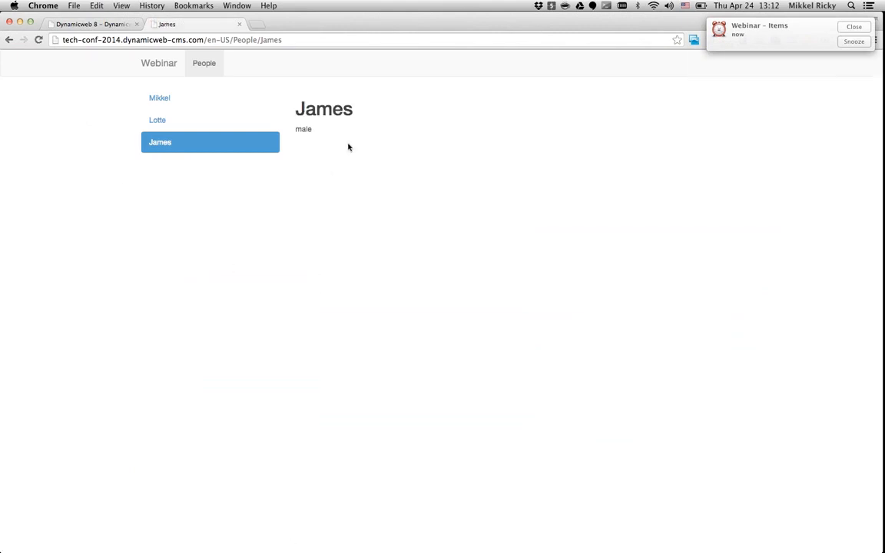
left_click(223, 128)
left_click(228, 100)
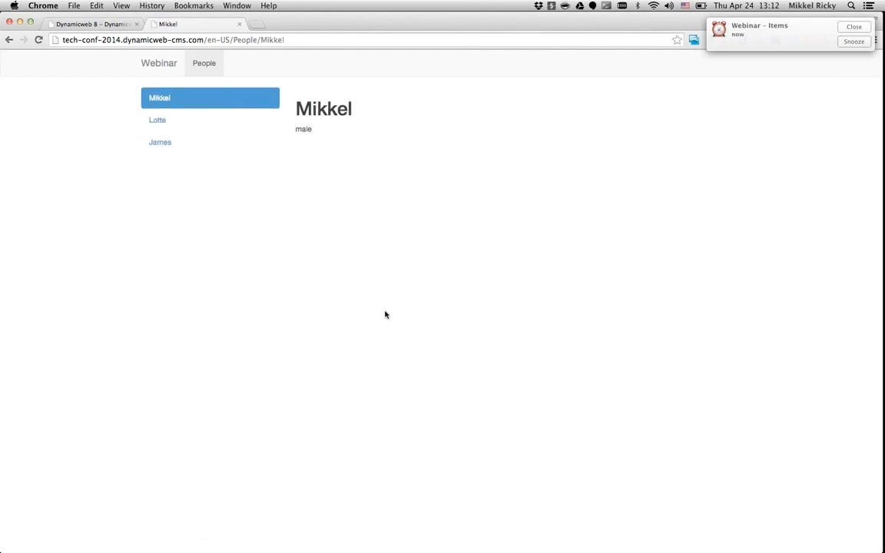
key("ctrl+shift+Tab")
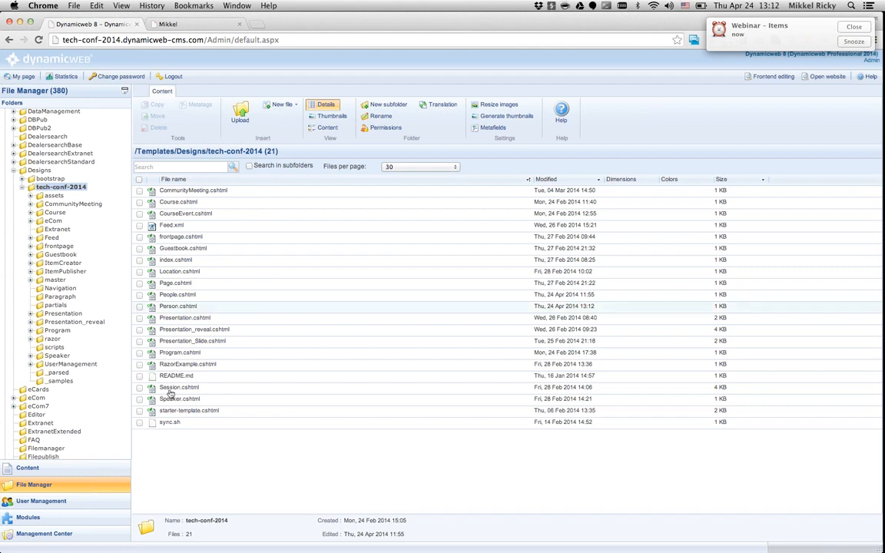
left_click(37, 470)
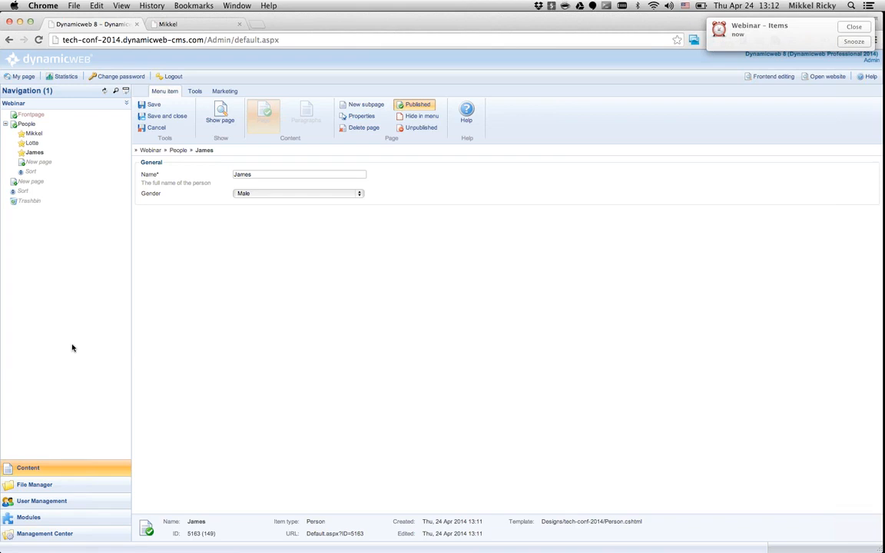
- Open the Webinar website settings and review the Layout tab's item paragraph layouts
right_click(19, 105)
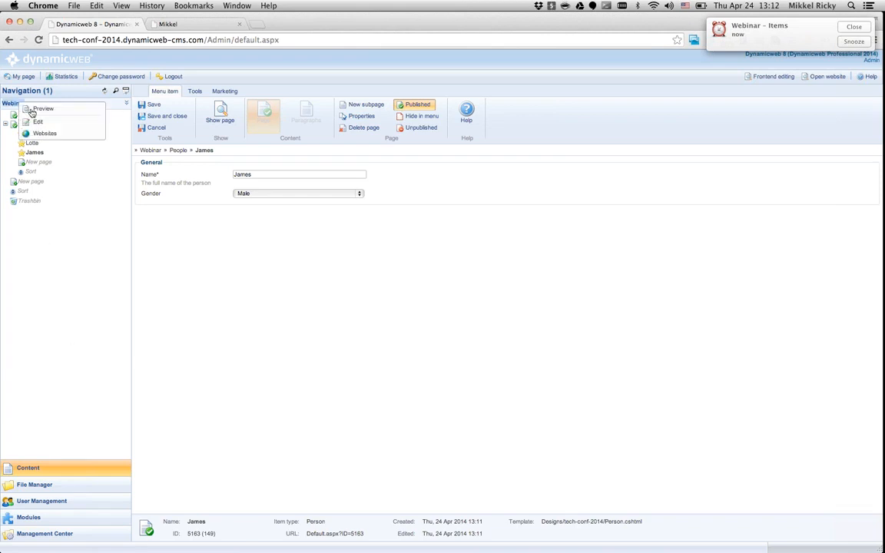
left_click(46, 124)
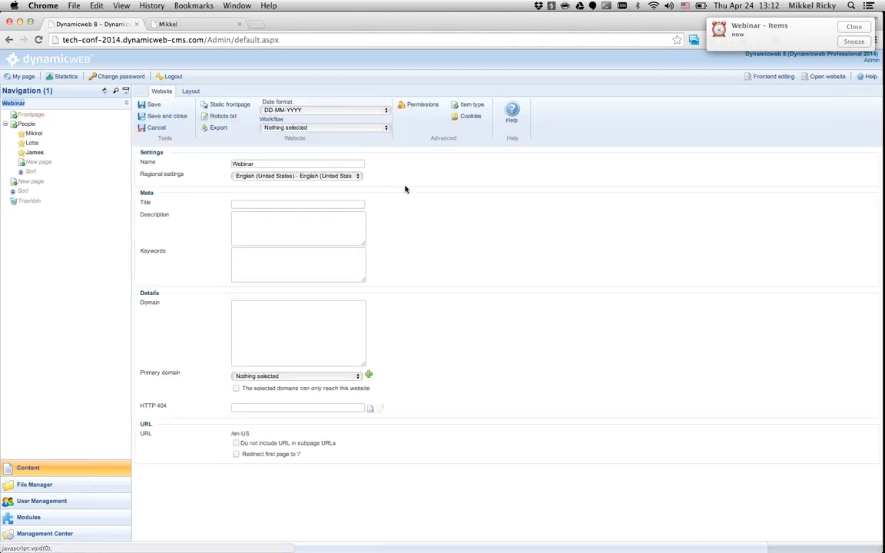
left_click(192, 92)
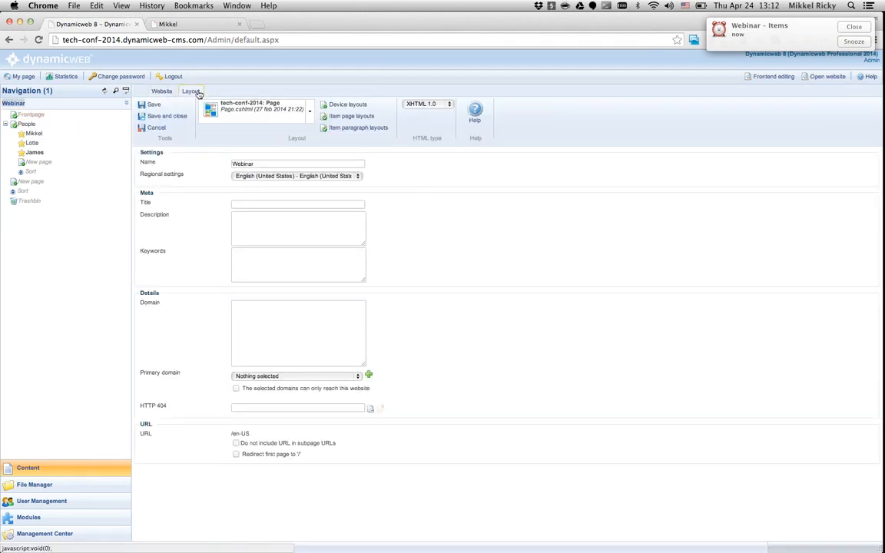
left_click(367, 128)
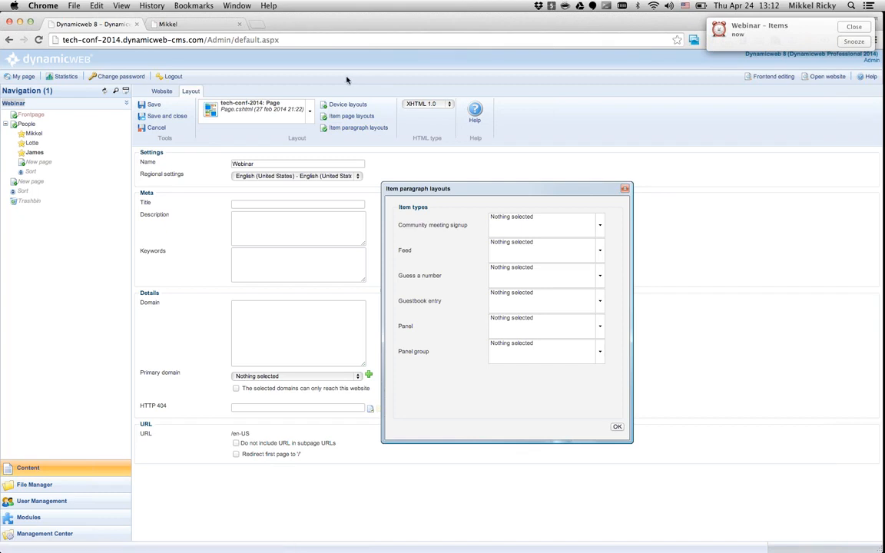
left_click(625, 188)
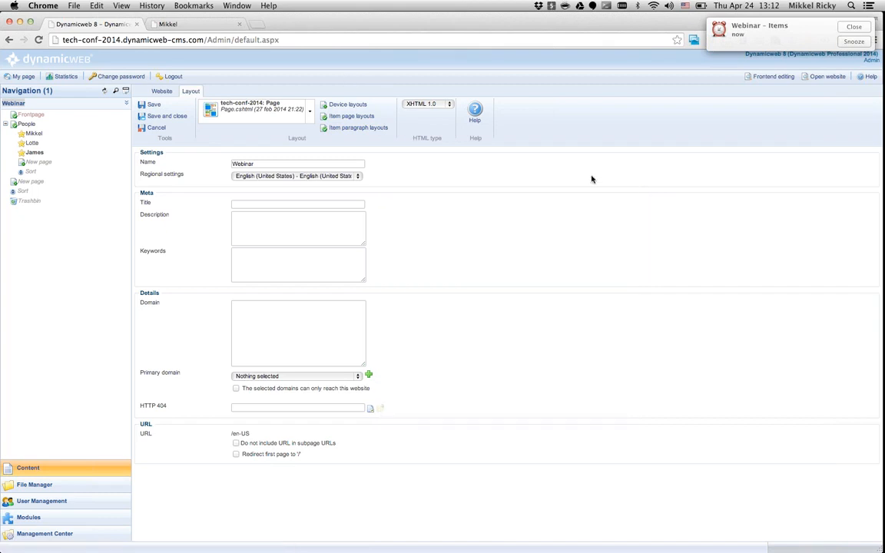
- Compare the live Mikkel page with the admin, then open Mikkel's Person item
left_click(211, 24)
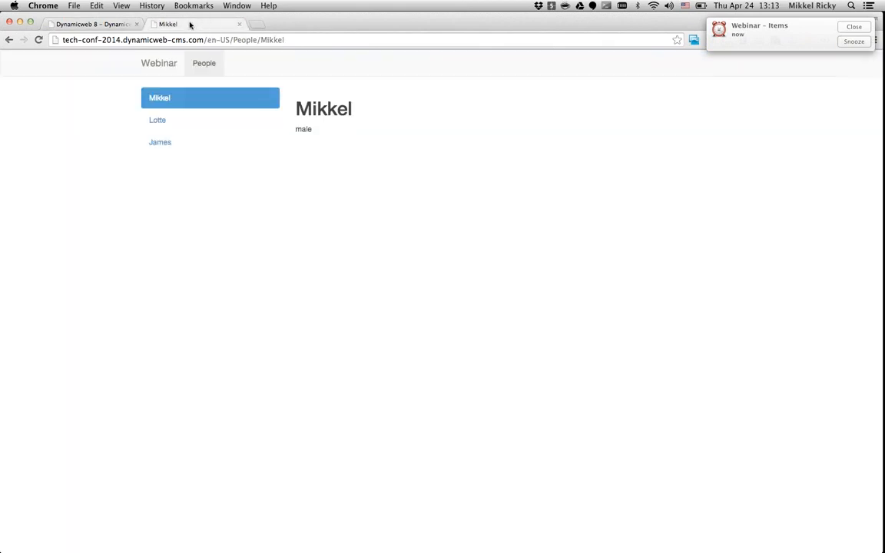
left_click(103, 24)
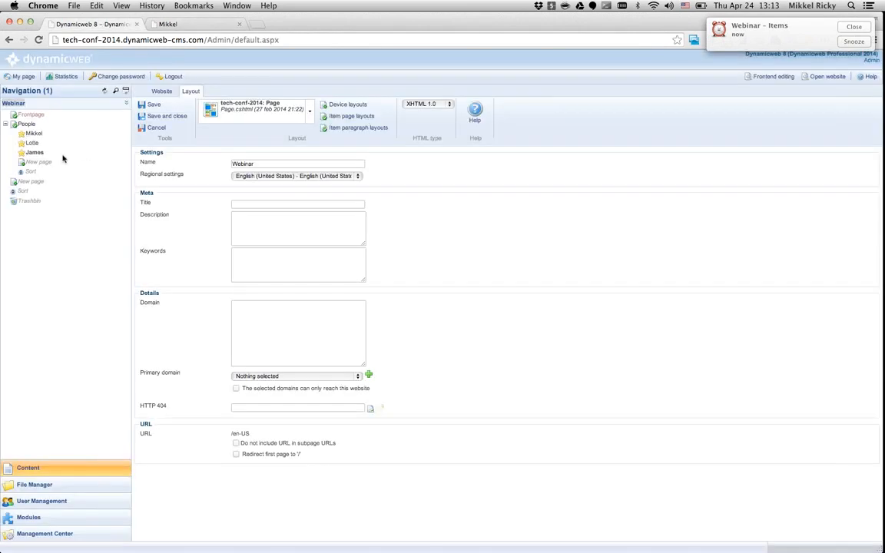
left_click(199, 25)
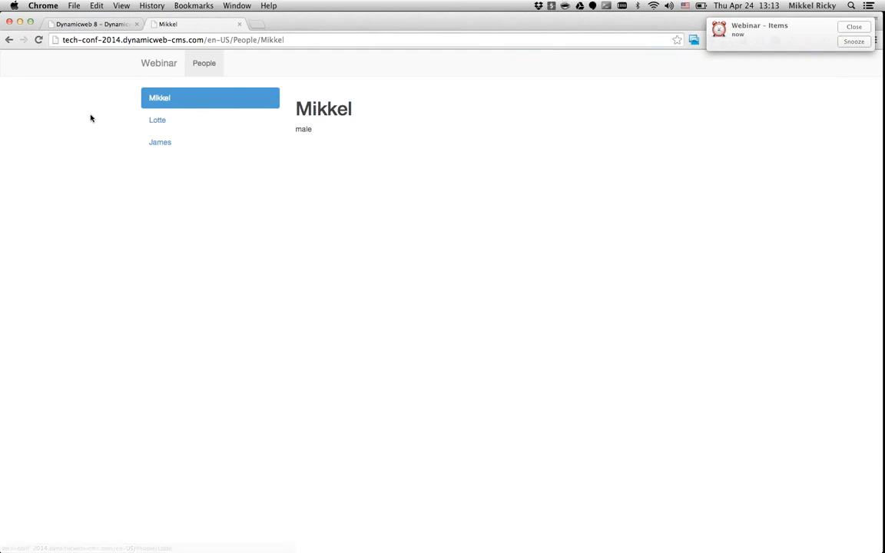
left_click(101, 24)
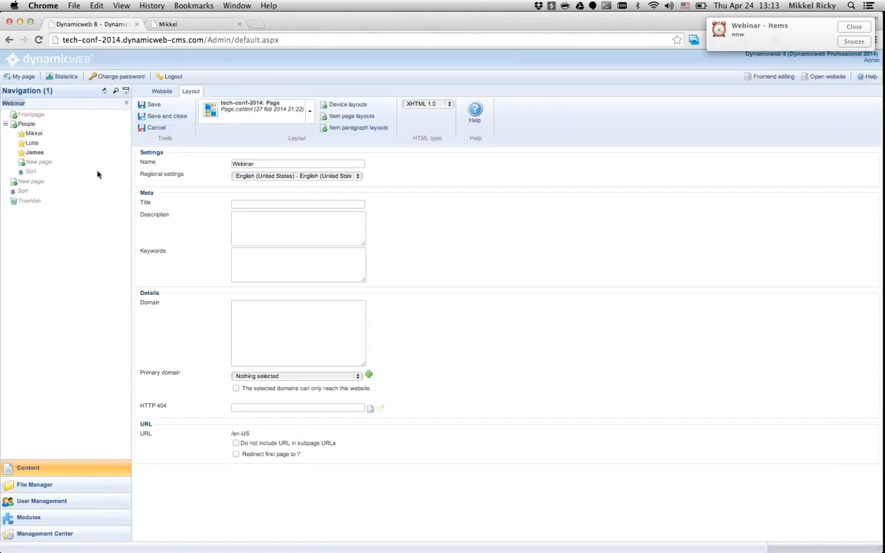
left_click(198, 25)
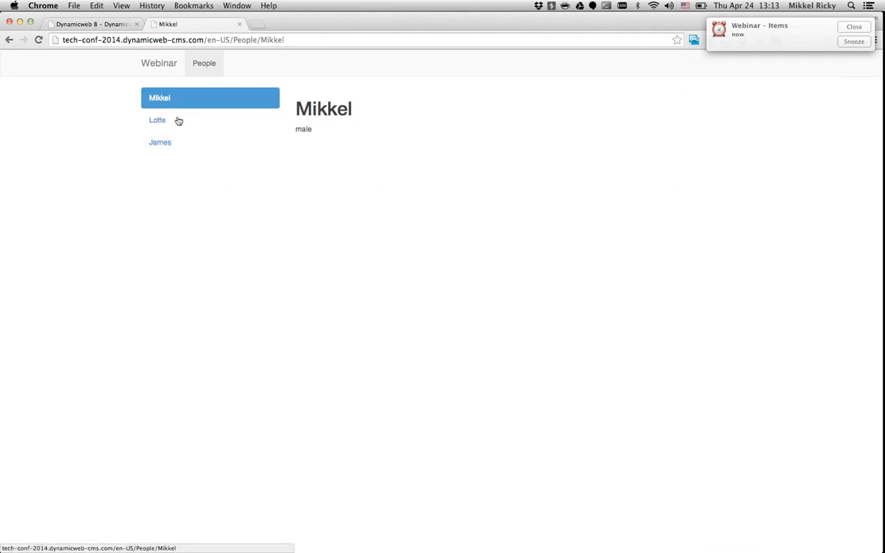
left_click(106, 26)
left_click(34, 134)
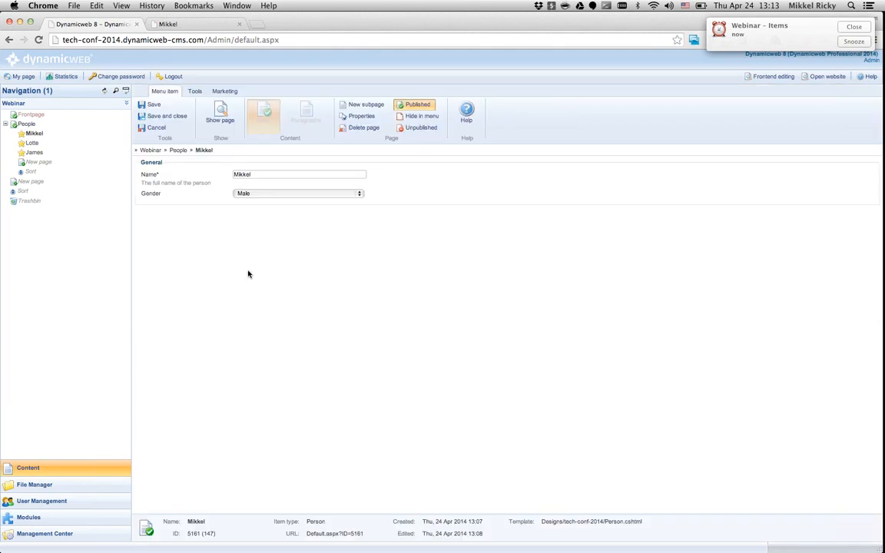
- Turn on Hide in menu for the Mikkel, Lotte and James pages
left_click(419, 116)
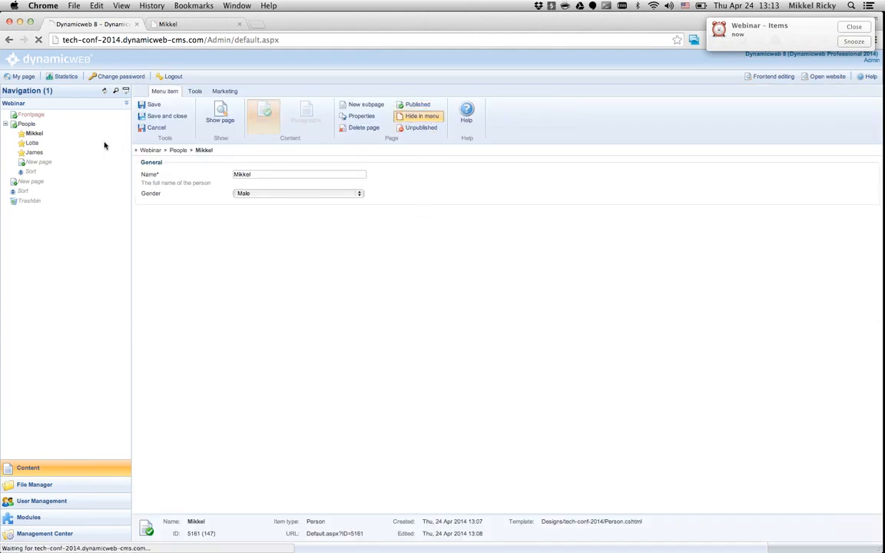
left_click(33, 143)
left_click(418, 116)
left_click(33, 152)
left_click(415, 116)
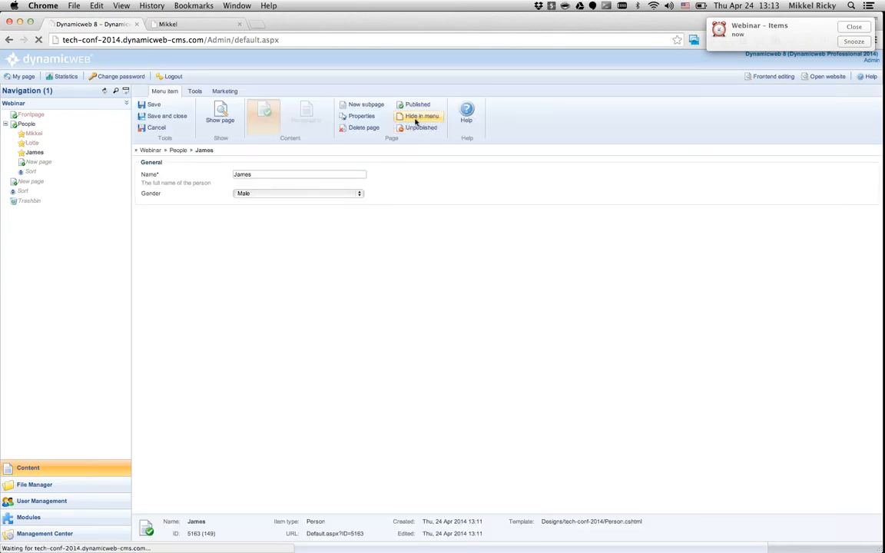
- Reload the live site to verify the menu and open the People page
left_click(173, 24)
left_click(222, 97)
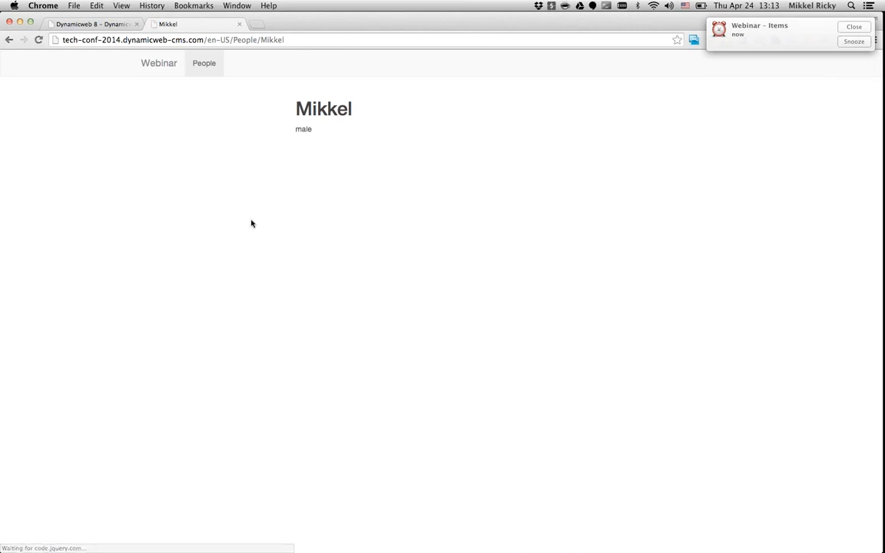
key("super+l")
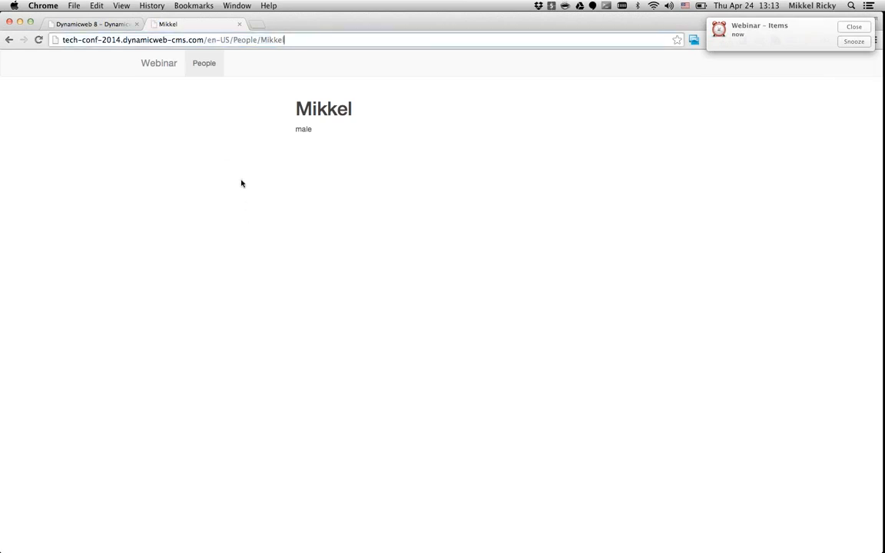
left_click(203, 64)
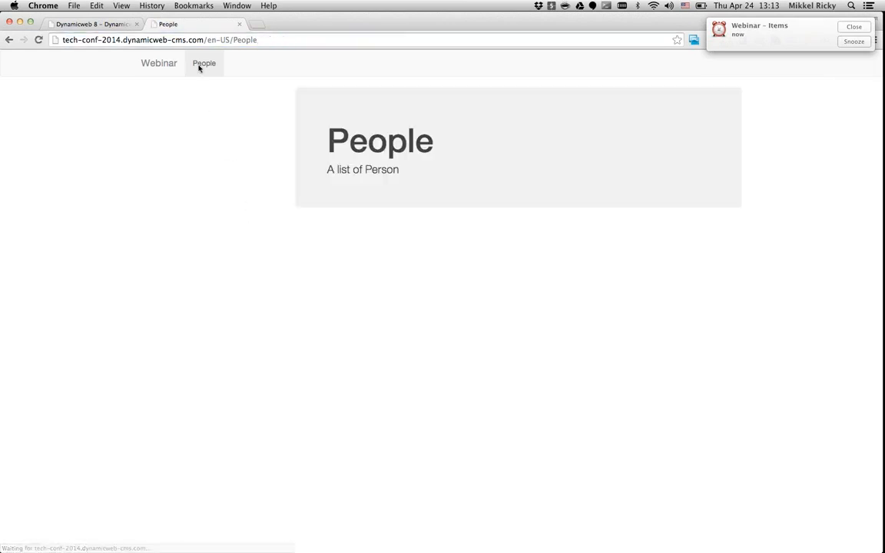
key("super+1")
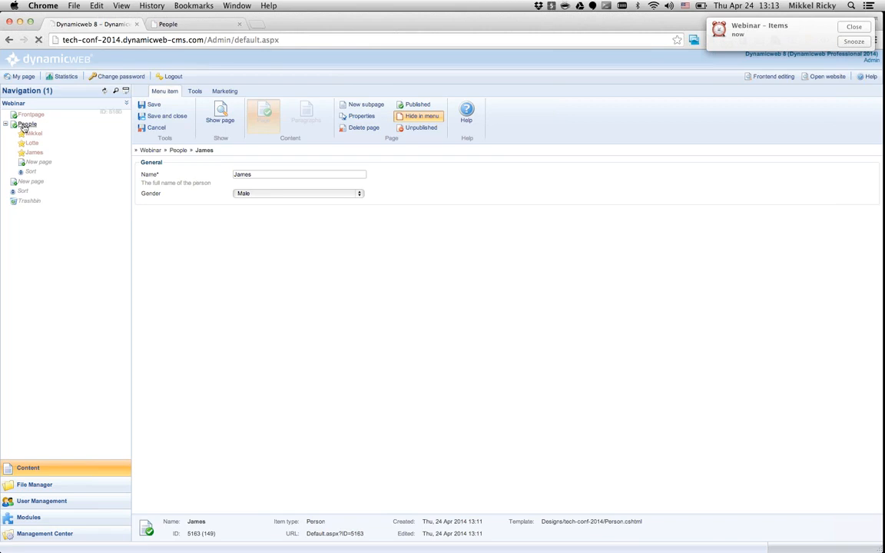
- Open the People page's paragraph list and create a new blank paragraph
left_click(26, 123)
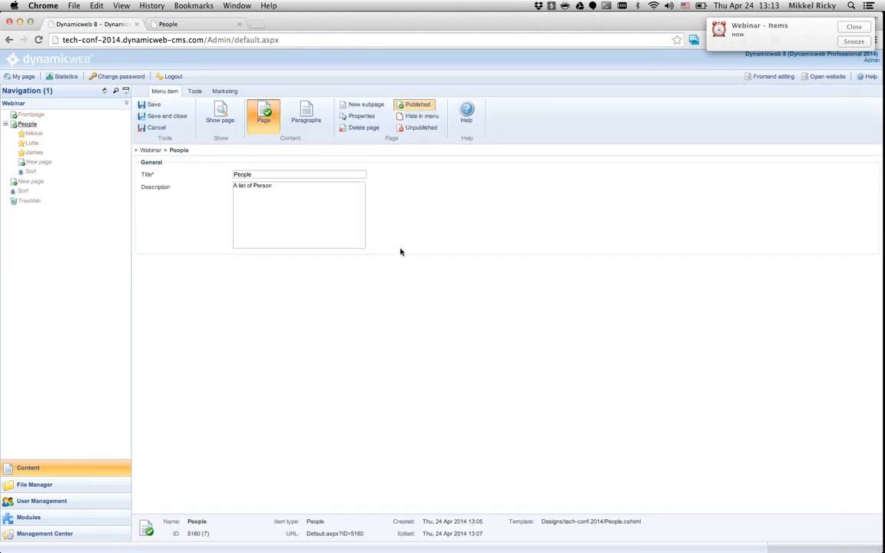
left_click(313, 117)
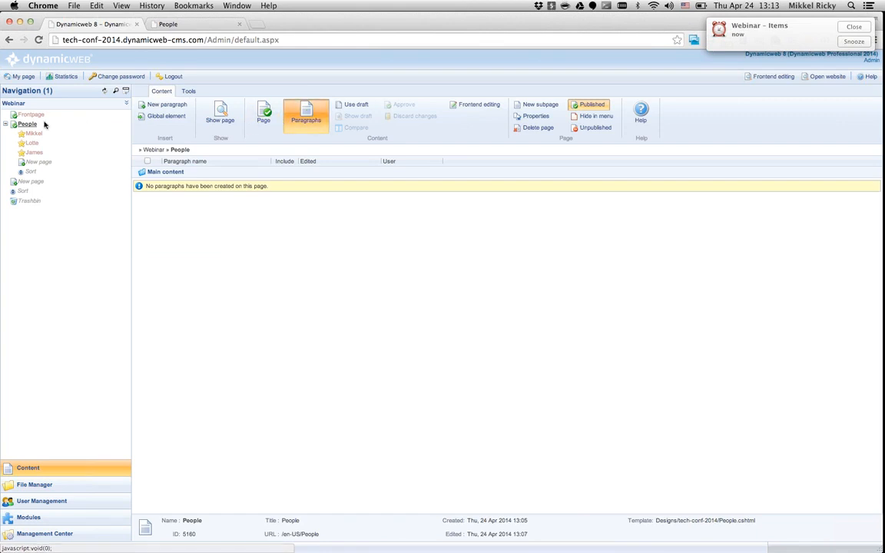
left_click(305, 115)
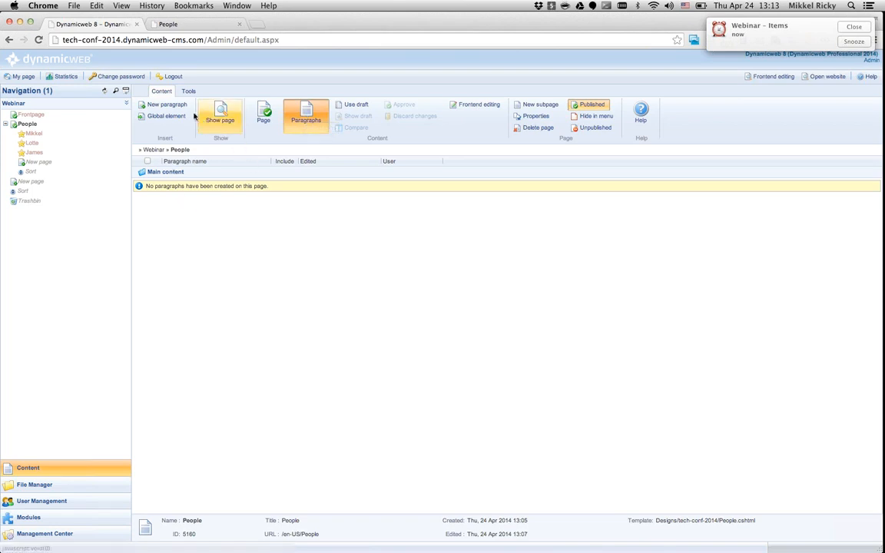
left_click(183, 107)
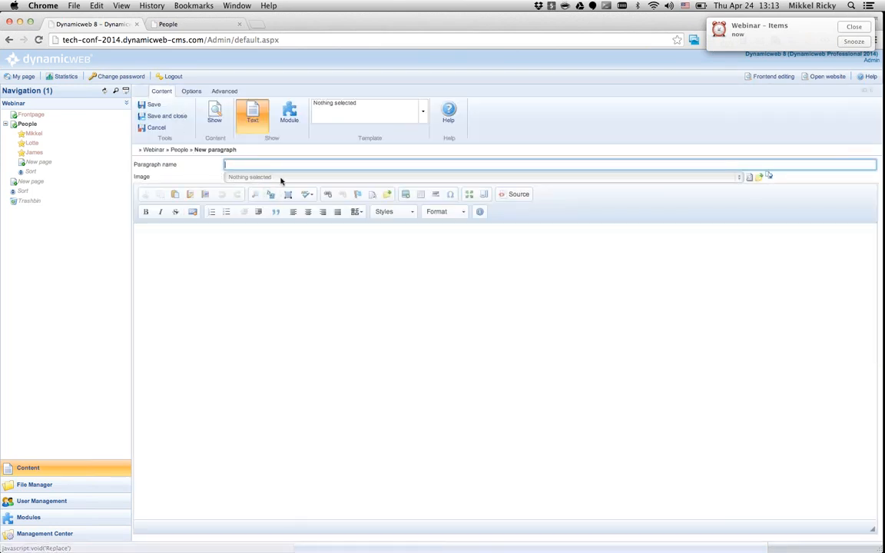
- Name the paragraph People, add the Item publisher module, and set Item type to Person
type("People")
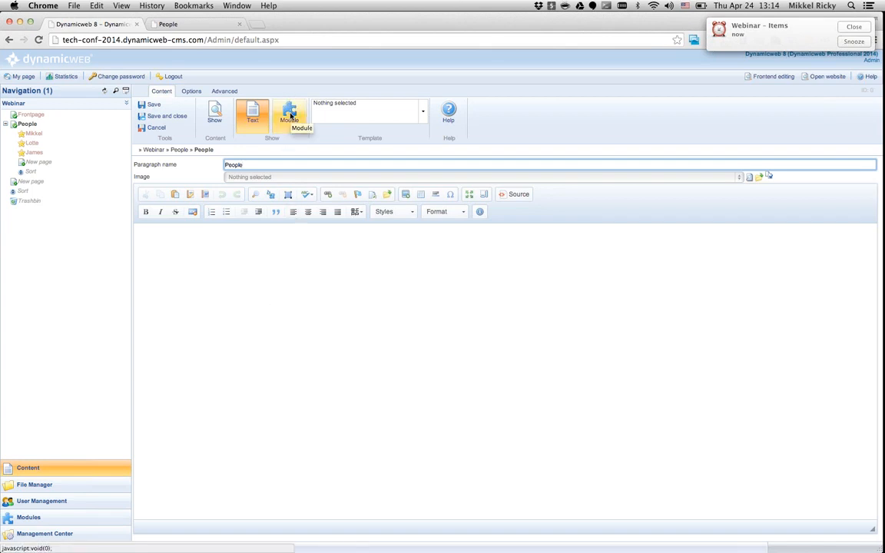
left_click(291, 115)
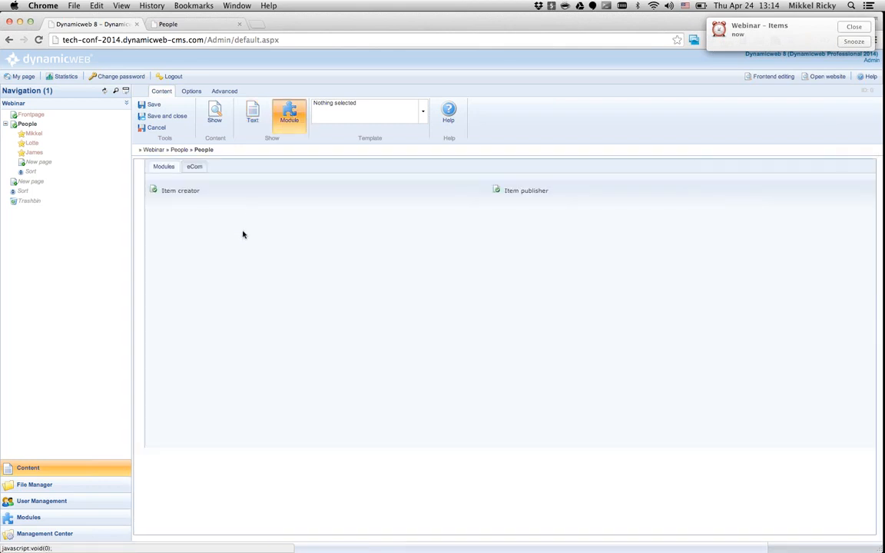
left_click(528, 192)
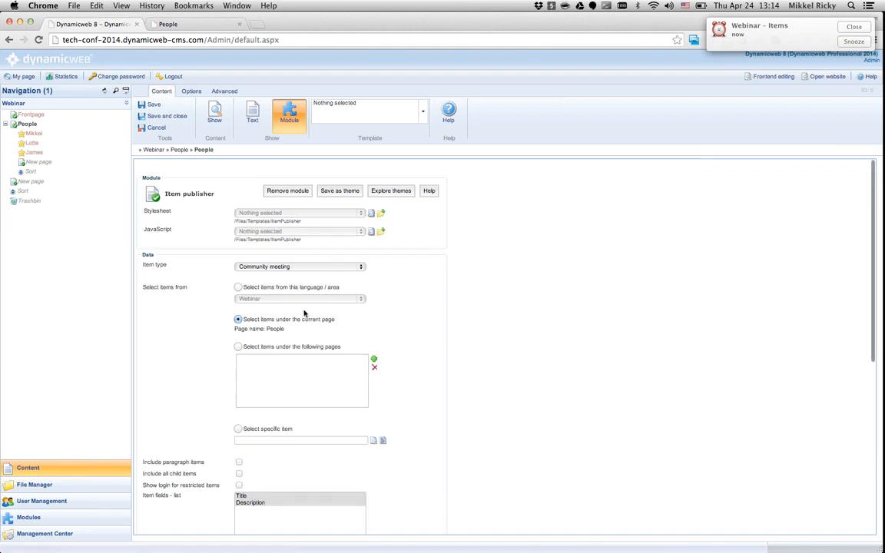
scroll(454, 256, "down", 3)
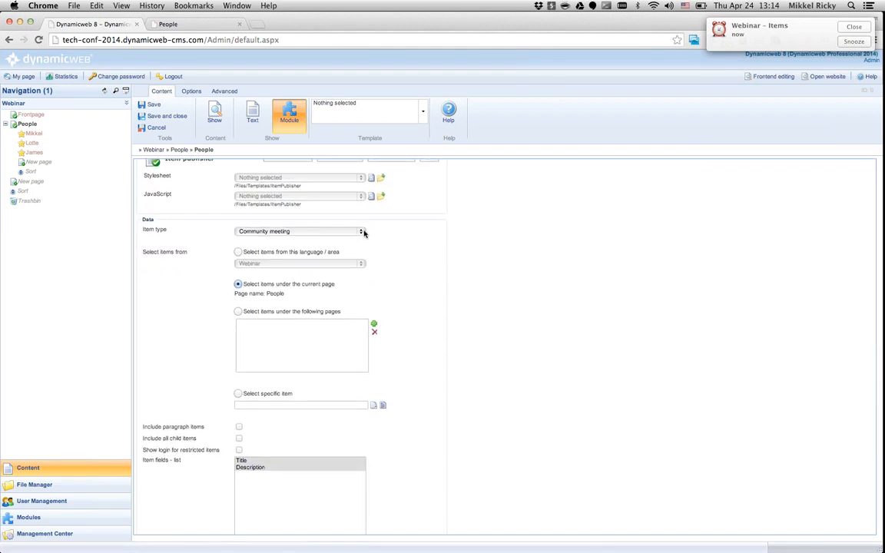
scroll(205, 269, "down", 1)
scroll(205, 268, "down", 1)
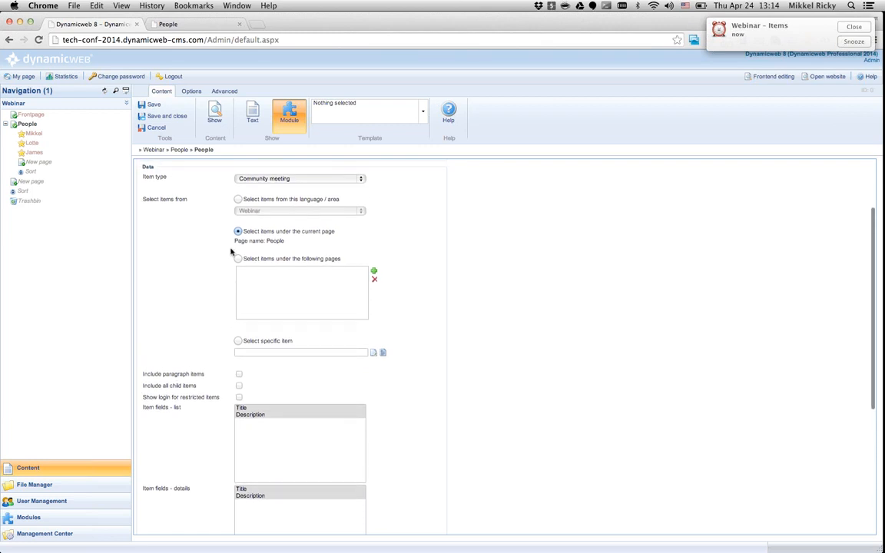
left_click(315, 180)
key("p")
key("Down")
key("Down")
key("Down")
key("Down")
key("Down")
key("Return")
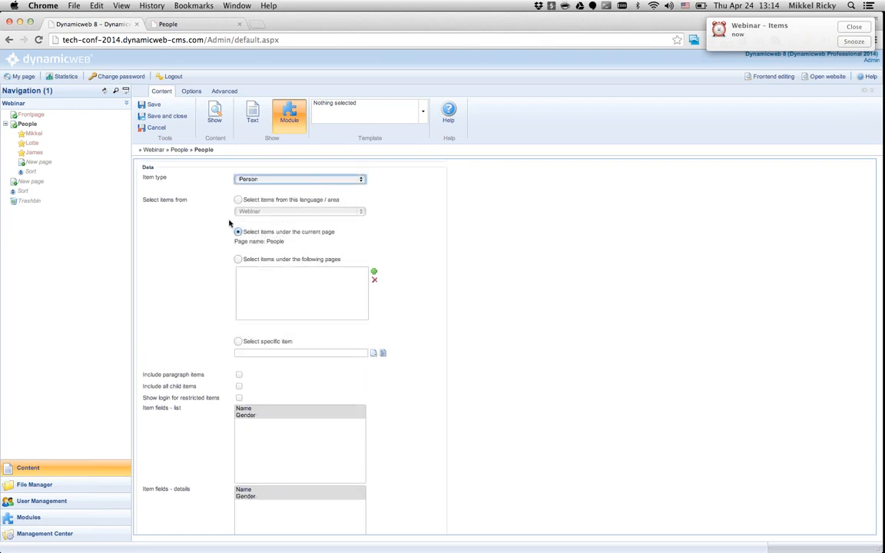
- Adjust further Item publisher settings, then save the module and the paragraph
left_click(145, 201)
left_click_drag(145, 201, 172, 202)
left_click(189, 235)
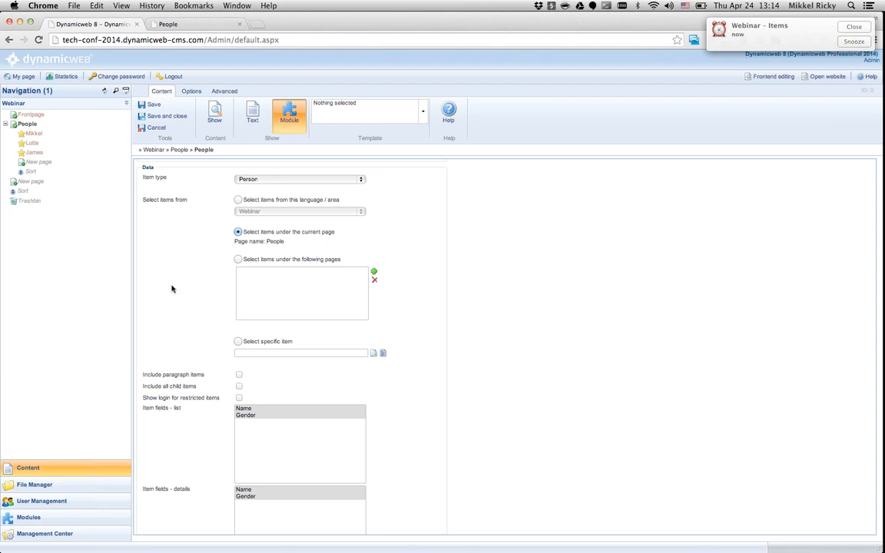
scroll(196, 281, "down", 5)
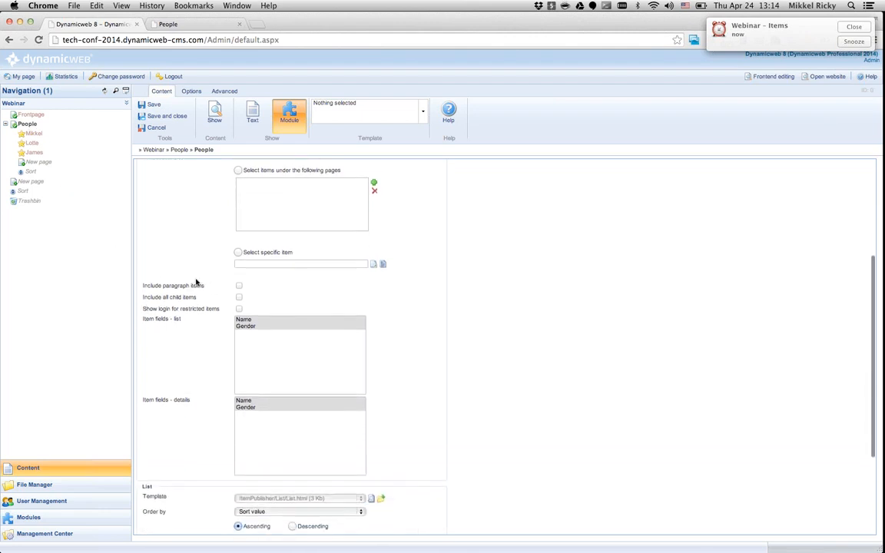
scroll(196, 281, "down", 4)
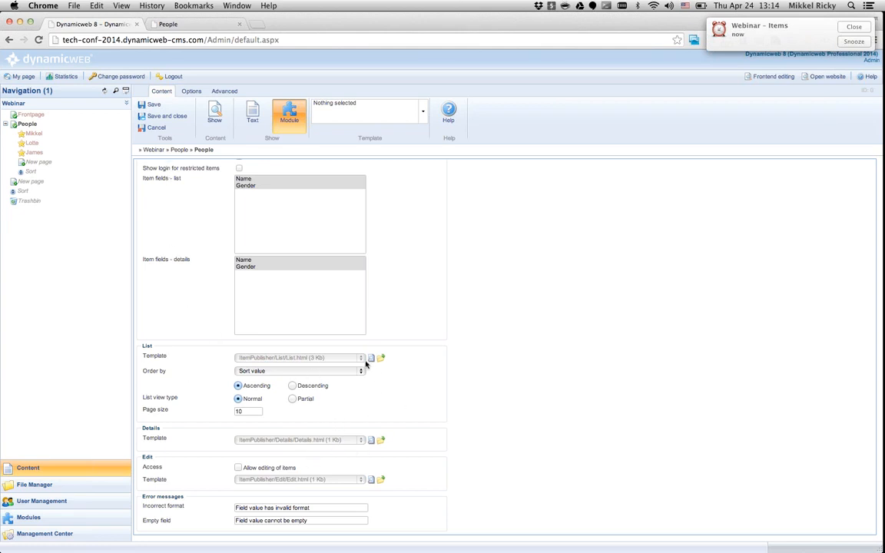
left_click(149, 105)
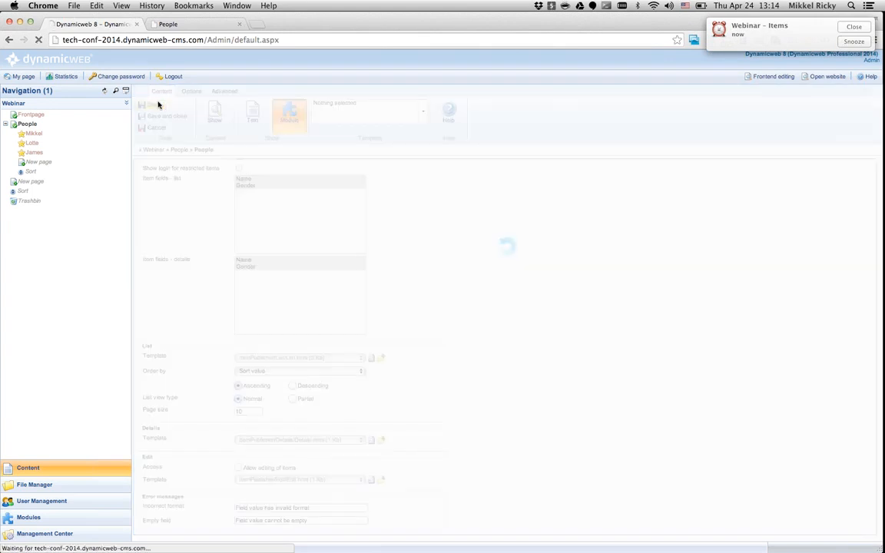
left_click(174, 116)
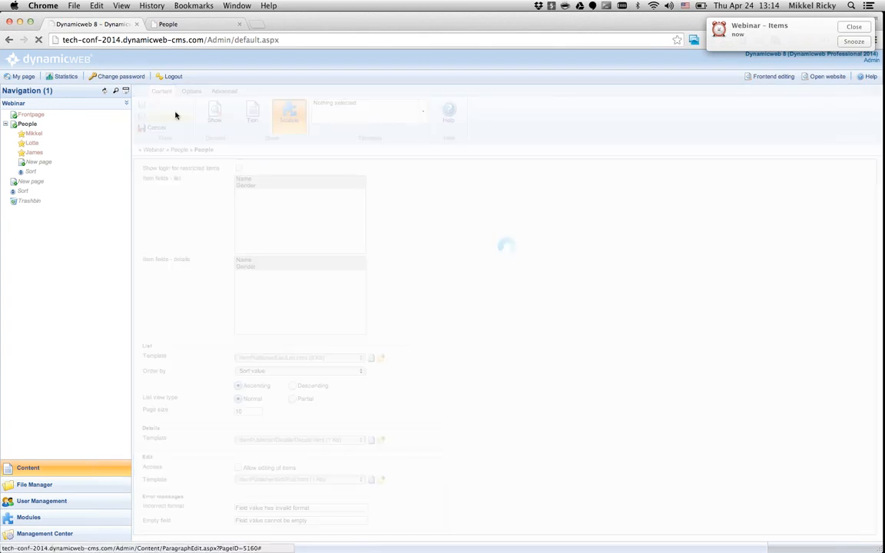
key("super+2")
- Reload the People list, open a person's View, inspect the itemId URL (Person, 147), and go back
left_click(203, 64)
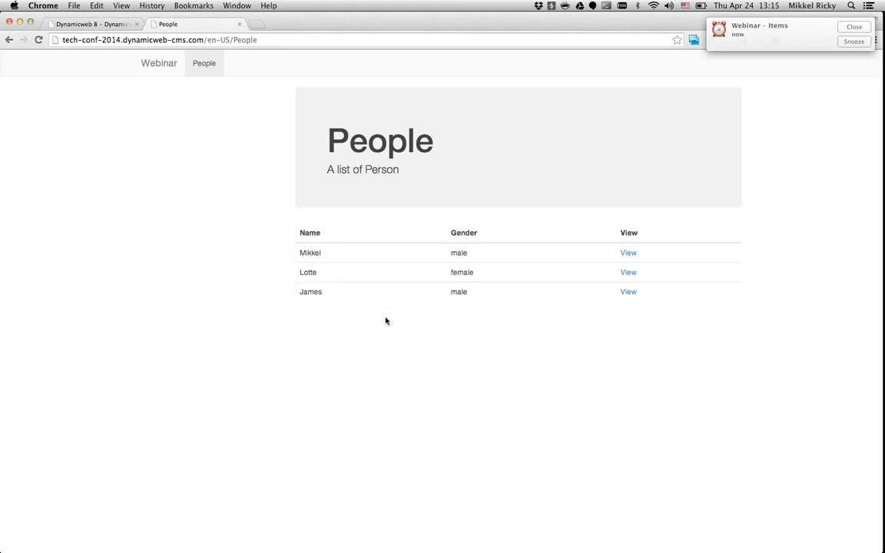
left_click(622, 258)
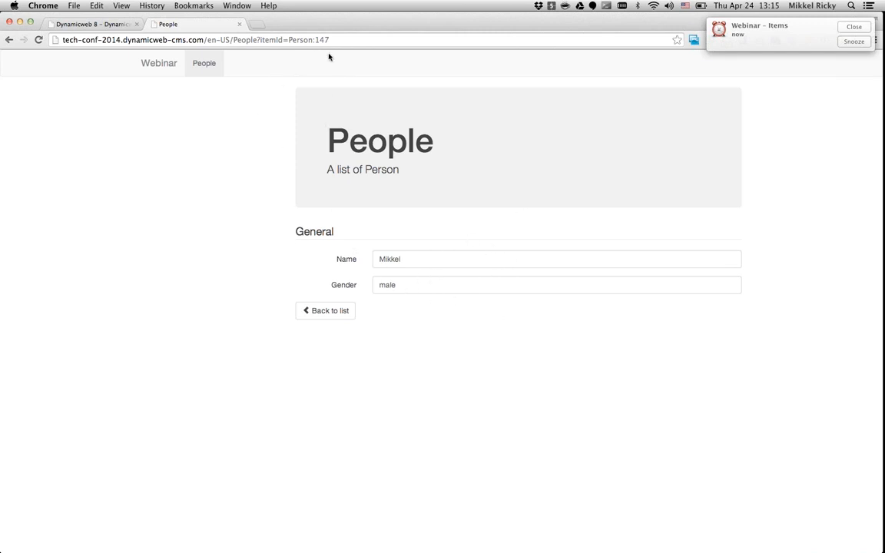
left_click_drag(260, 40, 364, 38)
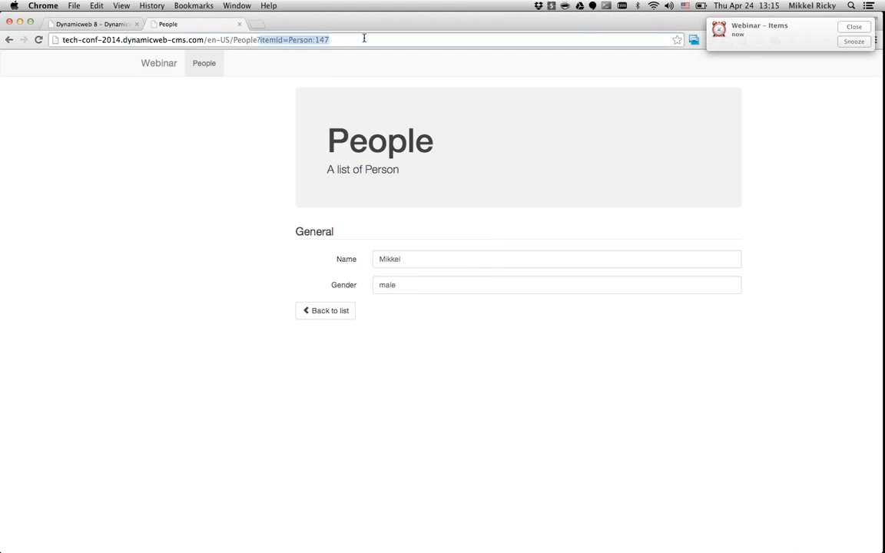
left_click(296, 39)
double_click(298, 39)
double_click(321, 39)
left_click(459, 372)
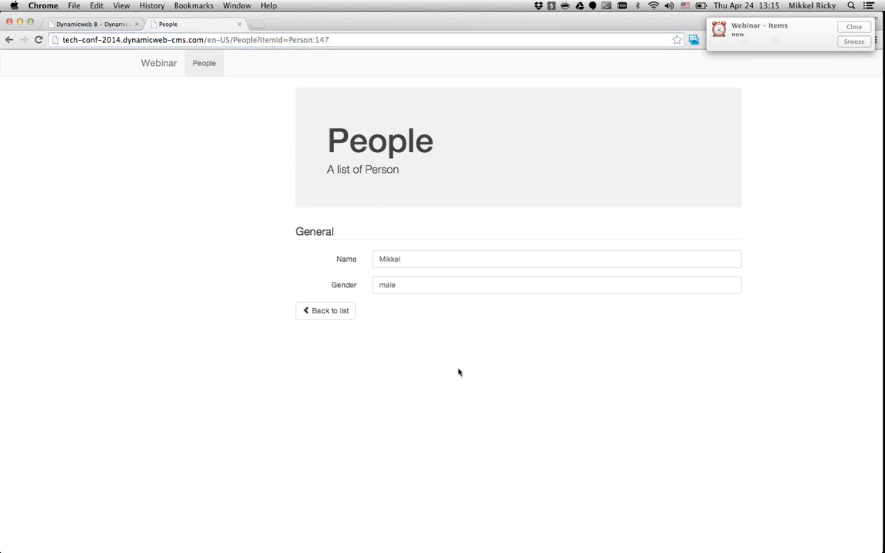
left_click(326, 314)
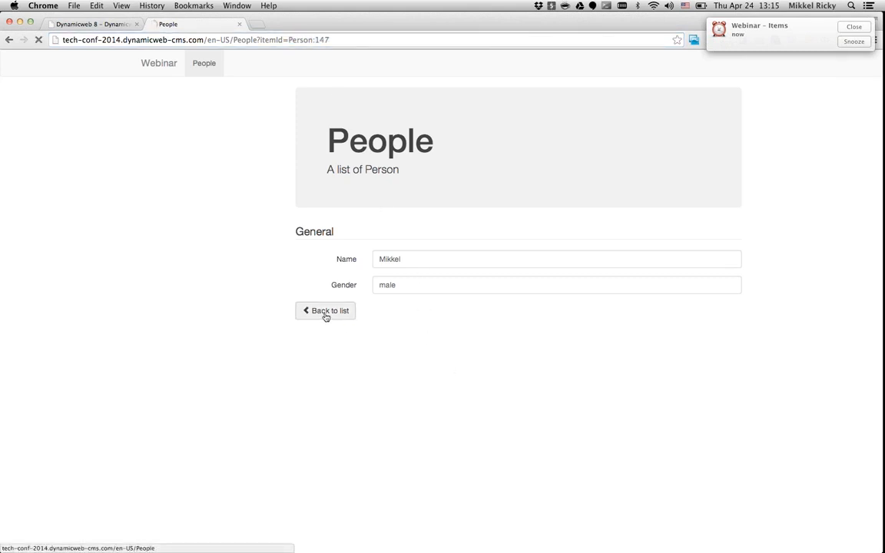
- Open the first person's own page from the list, inspect its address, and dismiss the alert
left_click(308, 252)
scroll(309, 252, "left", 5)
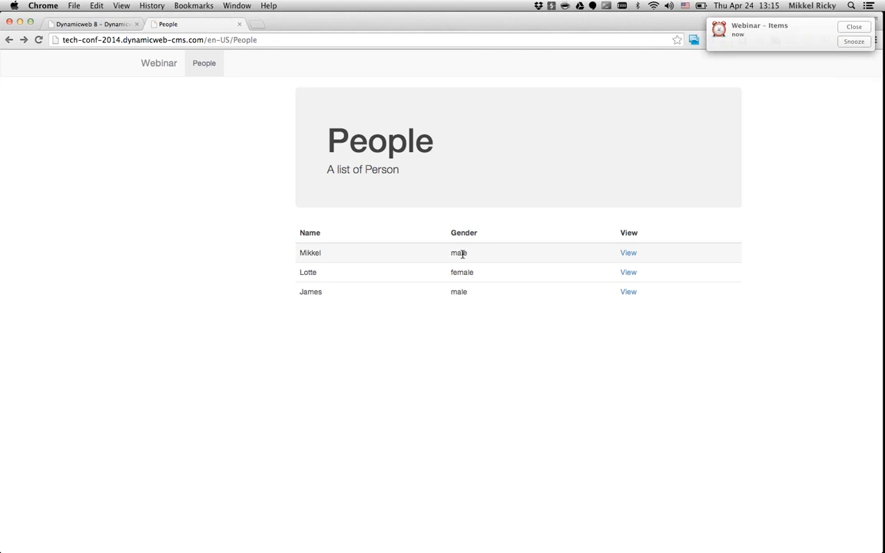
left_click(463, 253)
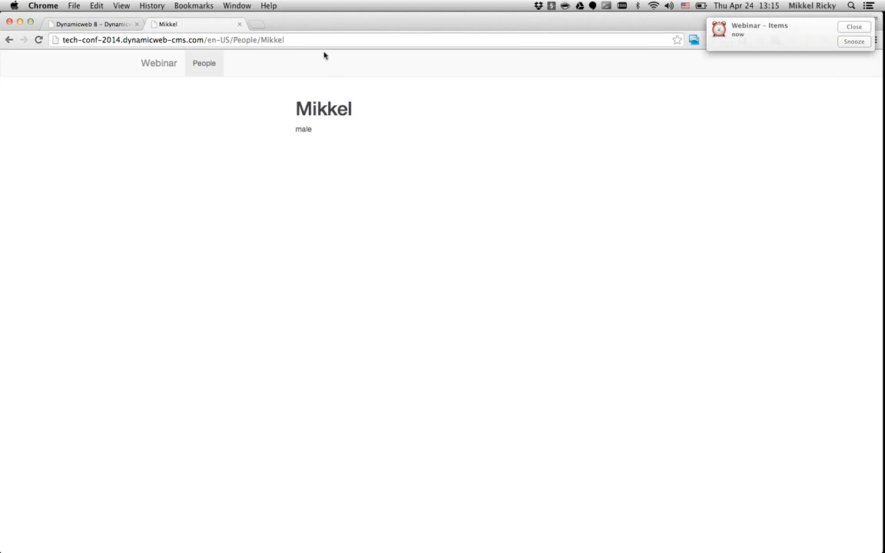
left_click_drag(248, 40, 312, 40)
scroll(345, 138, "left", 5)
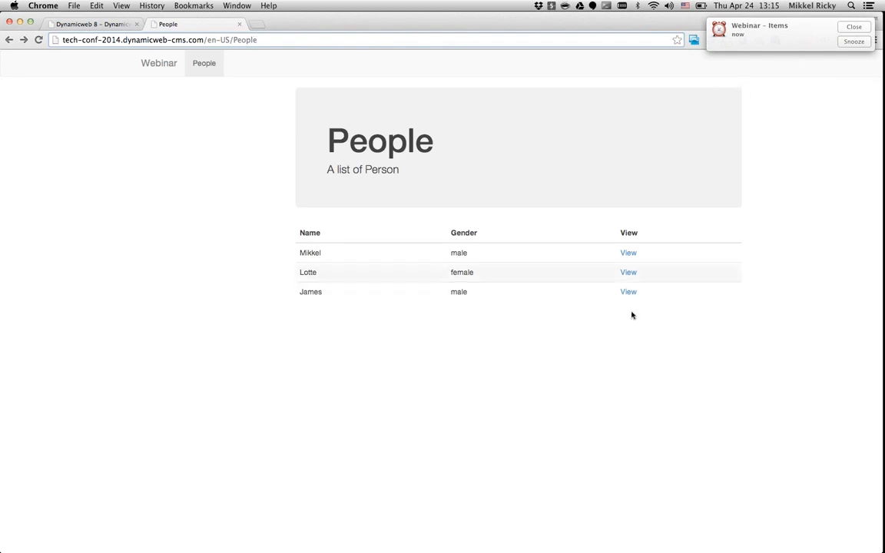
left_click(854, 42)
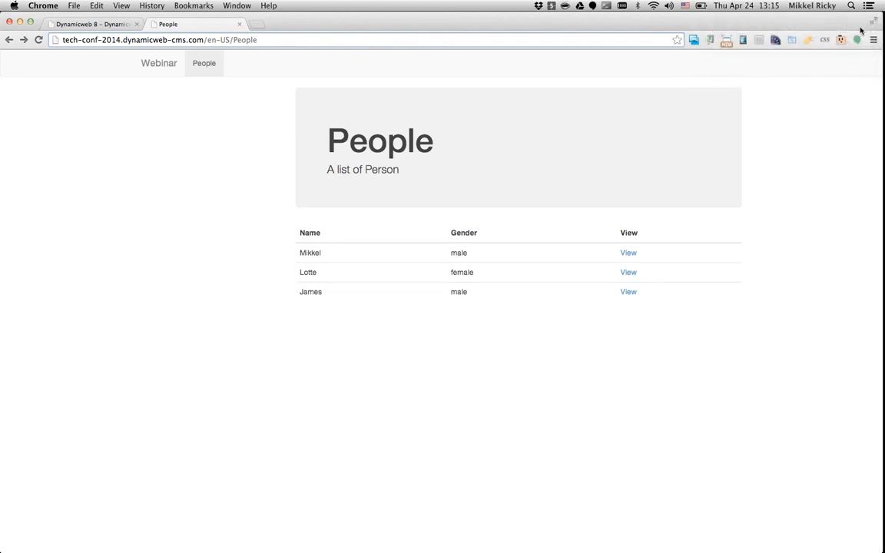
- Enable 'Allow editing of items' in the People paragraph's Item publisher settings and save
left_click(97, 25)
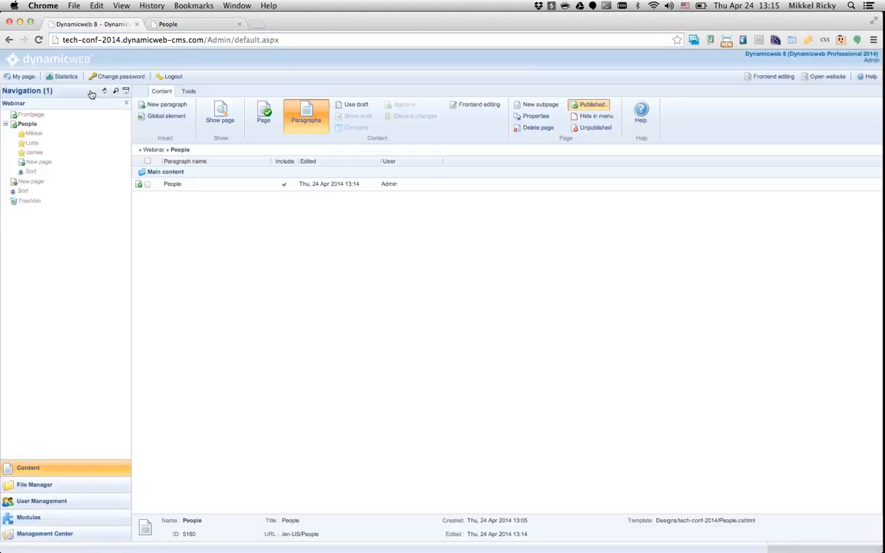
left_click(162, 185)
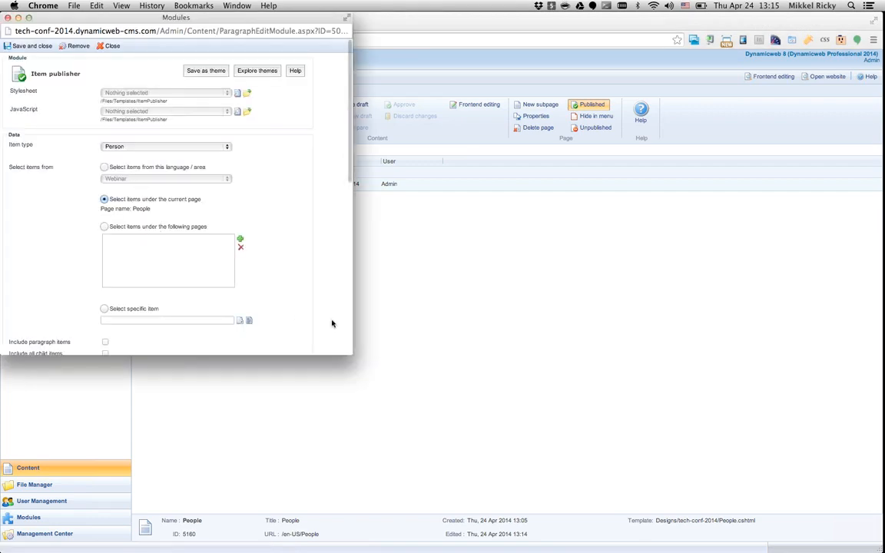
scroll(298, 248, "down", 10)
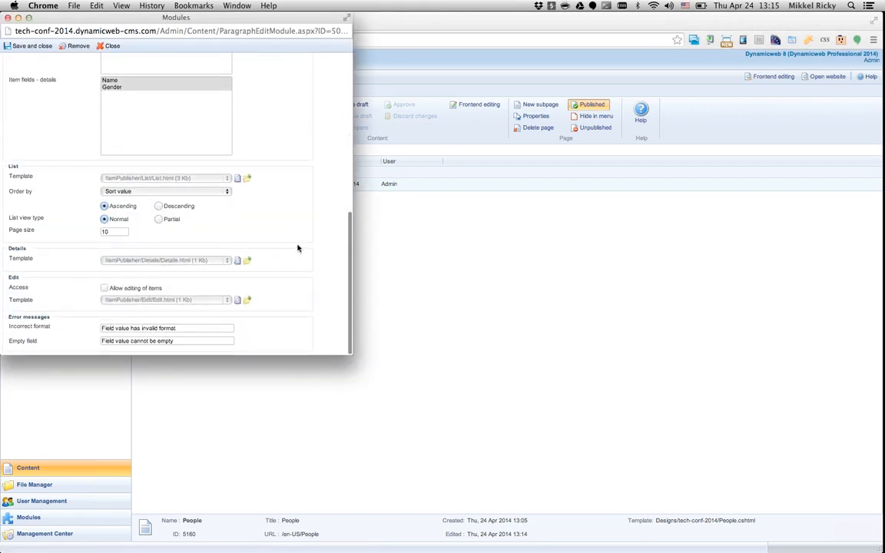
left_click(105, 289)
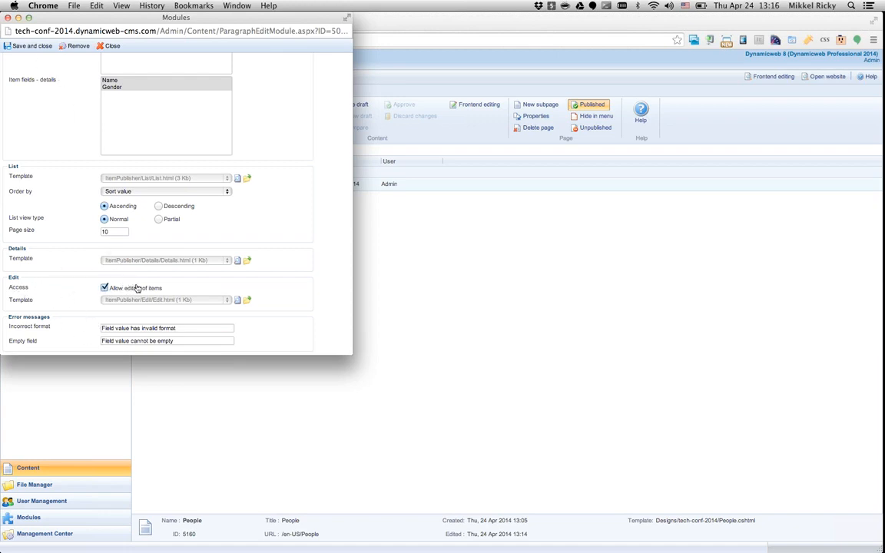
left_click(31, 46)
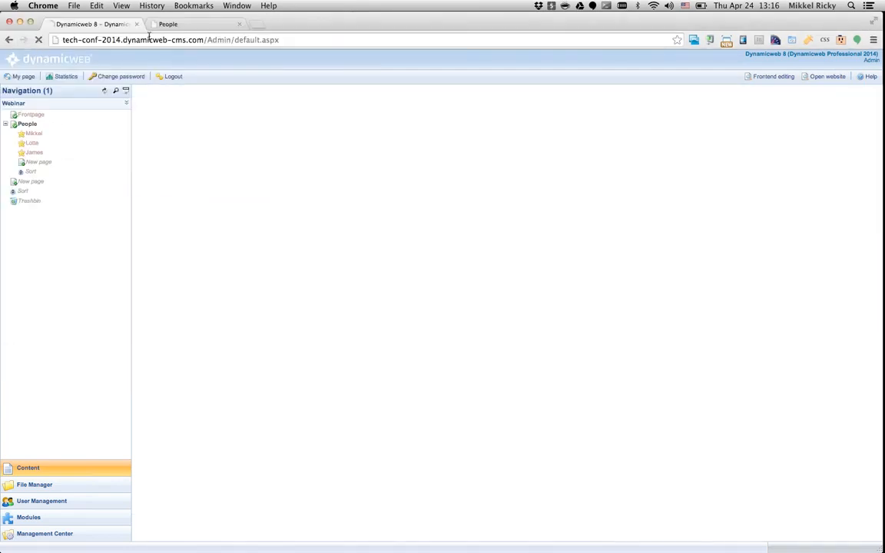
- Reload the live People page and open the first person's edit form
left_click(196, 26)
key("super+r")
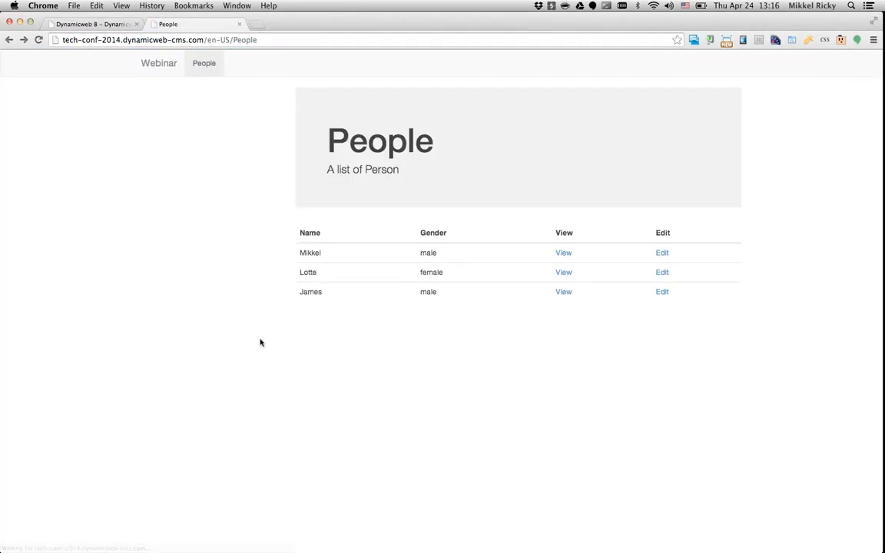
left_click(661, 254)
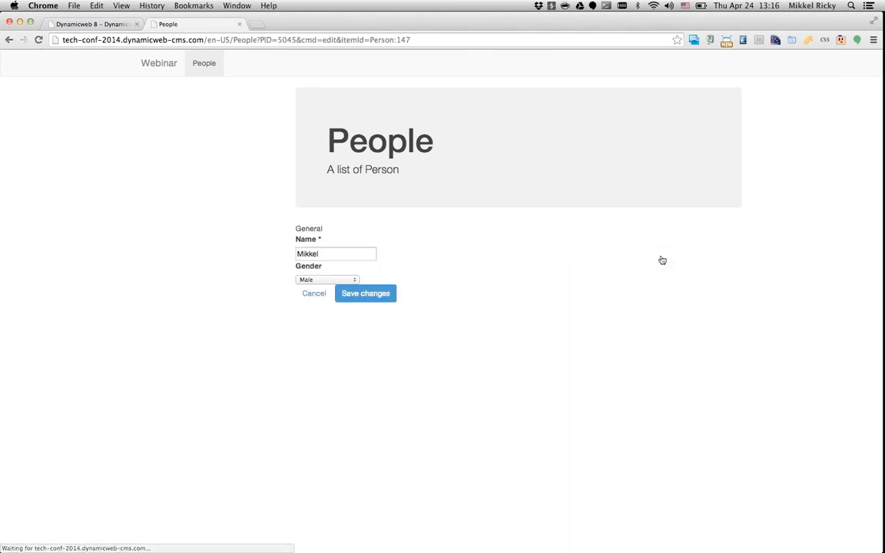
- Complete the first person's name with 'Ricky', save it, and return to the People list
left_click(340, 253)
type("Ricky")
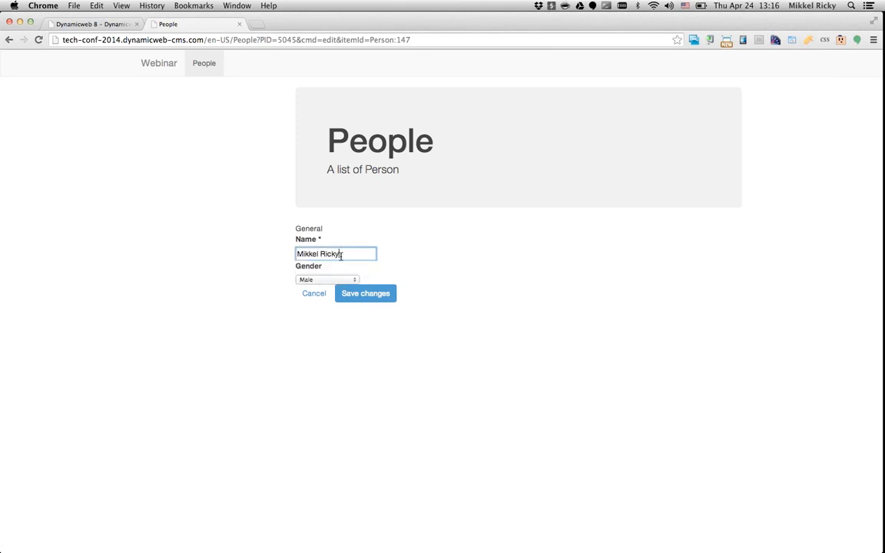
left_click(361, 293)
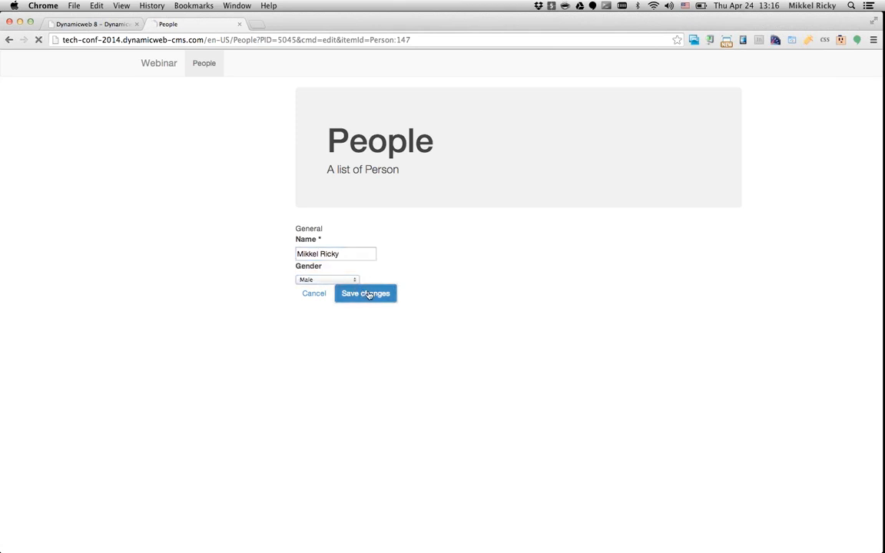
left_click(313, 297)
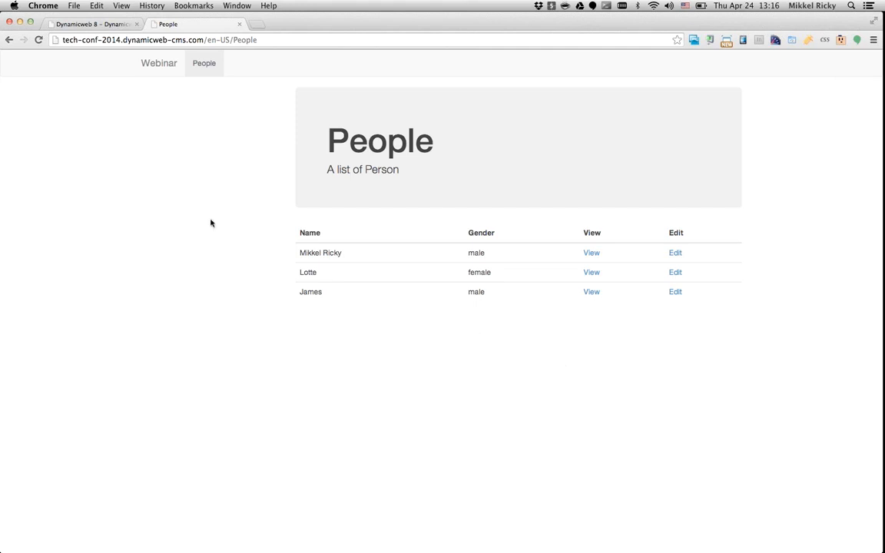
- Create a paragraph named 'Add person' on the People page using the Item creator module
left_click(87, 25)
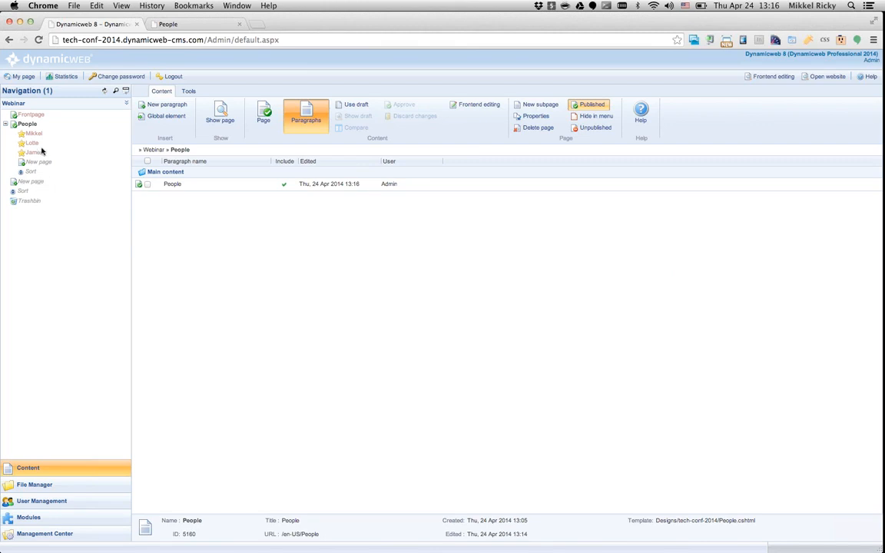
left_click(27, 124)
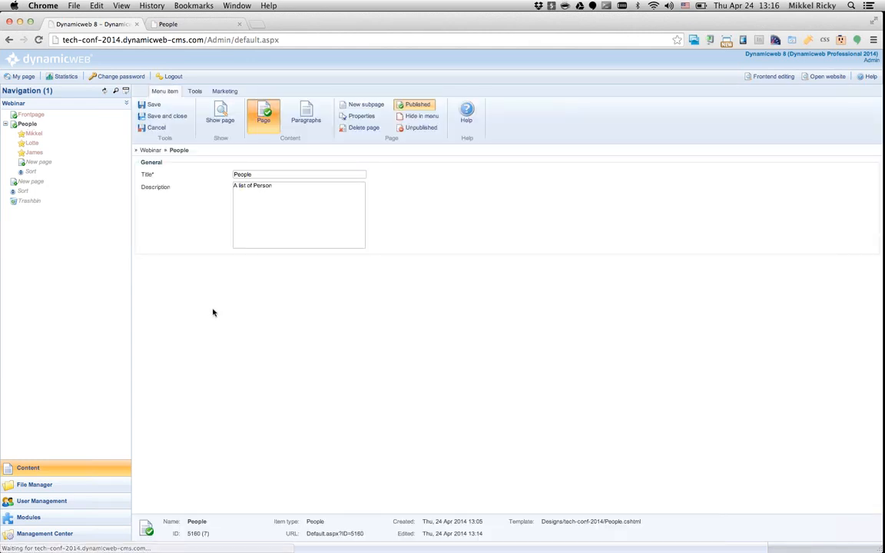
left_click(305, 115)
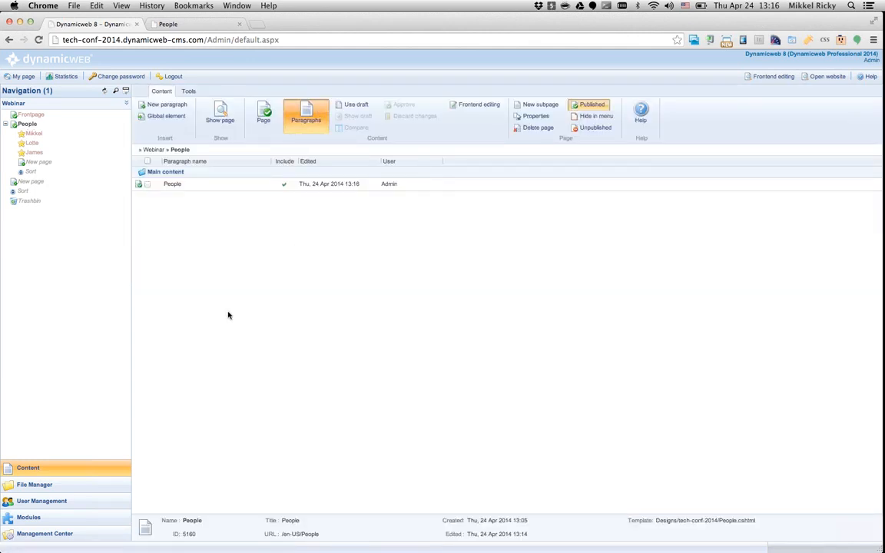
left_click(163, 104)
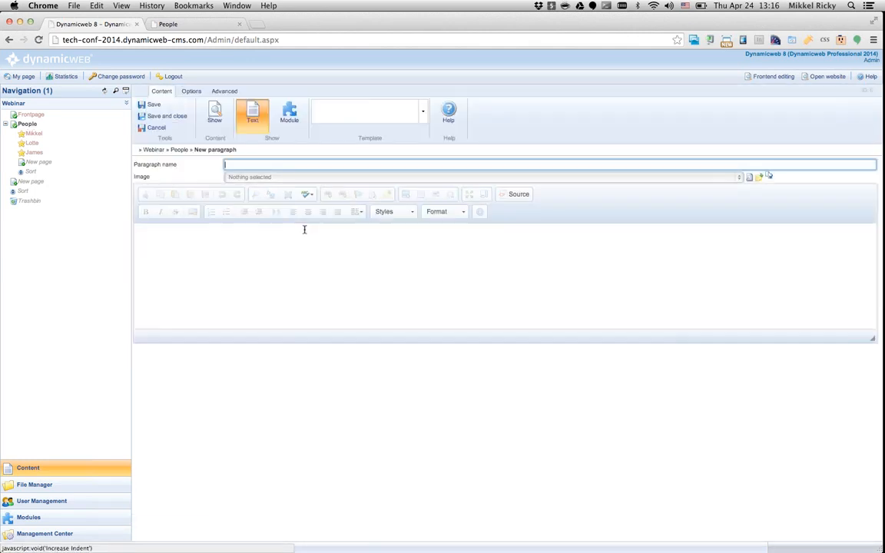
type("Add person")
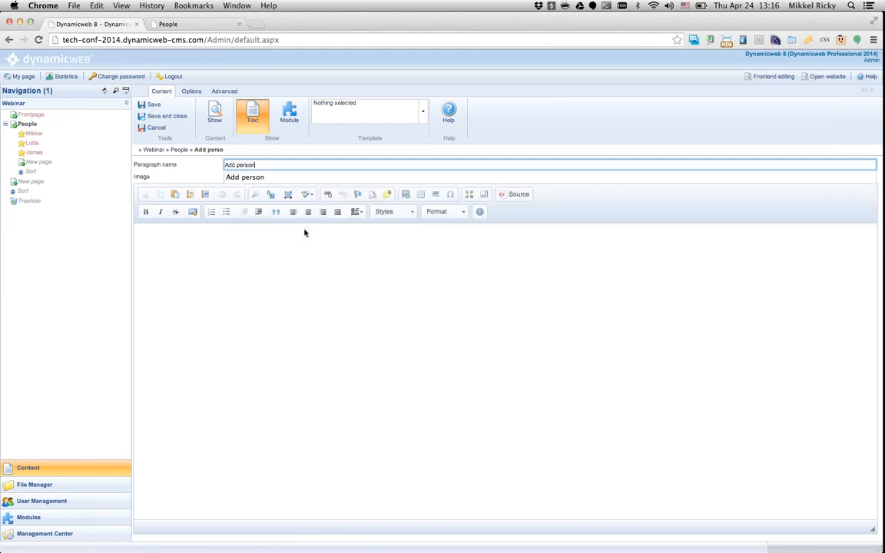
left_click(279, 112)
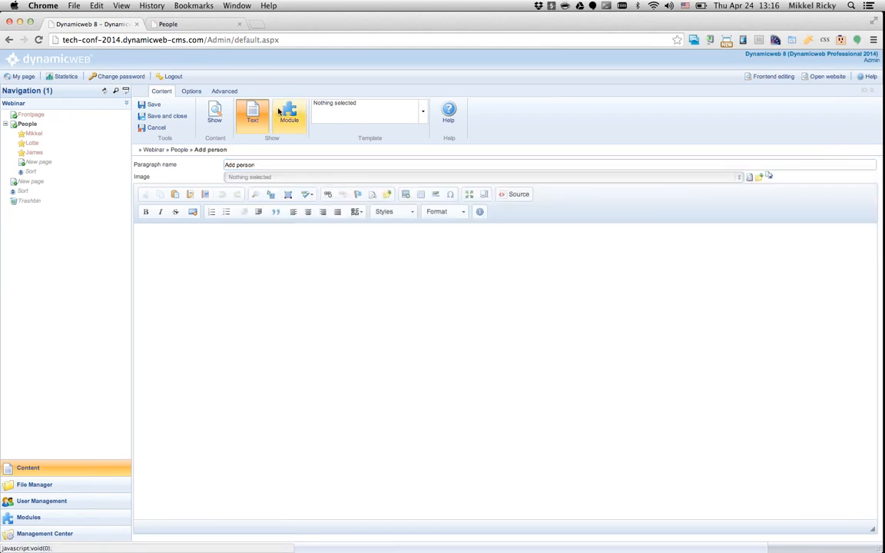
left_click(278, 112)
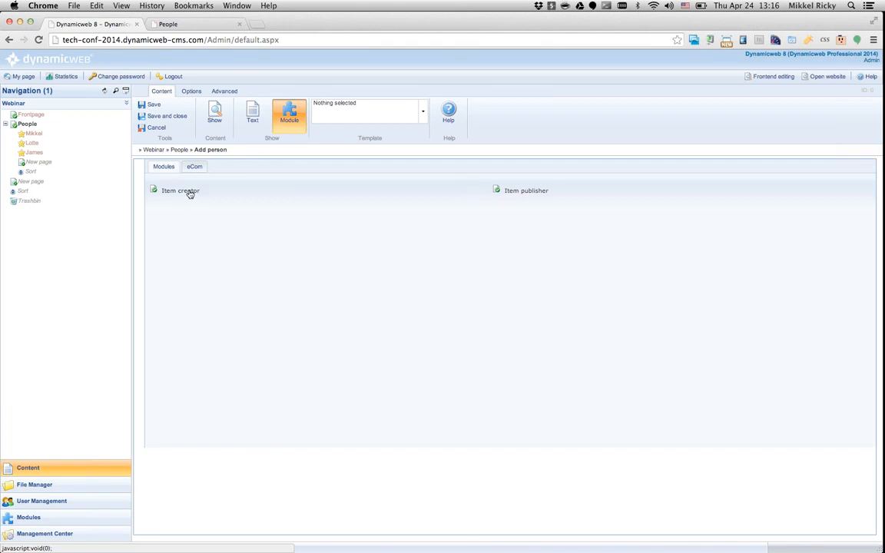
left_click(180, 190)
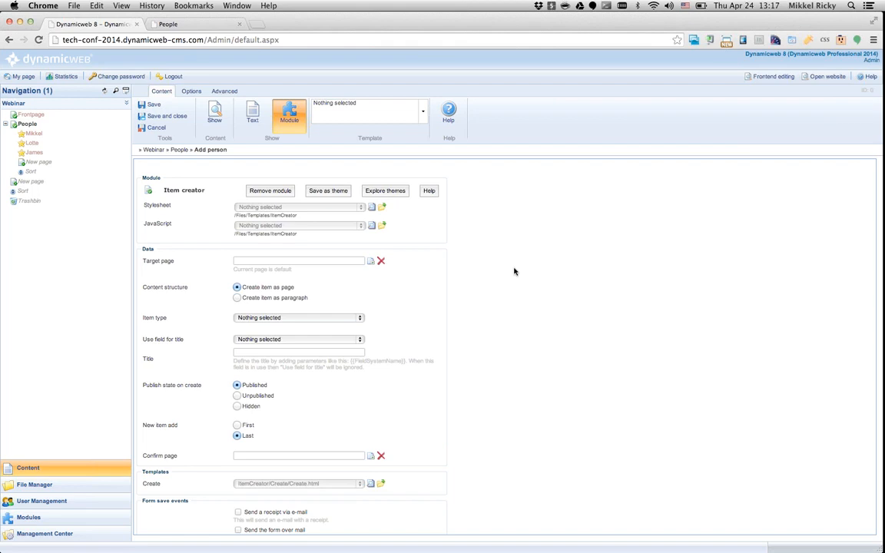
- Look through the Item creator settings and the list of available item types
scroll(515, 271, "down", 1)
scroll(514, 271, "up", 1)
scroll(515, 272, "down", 1)
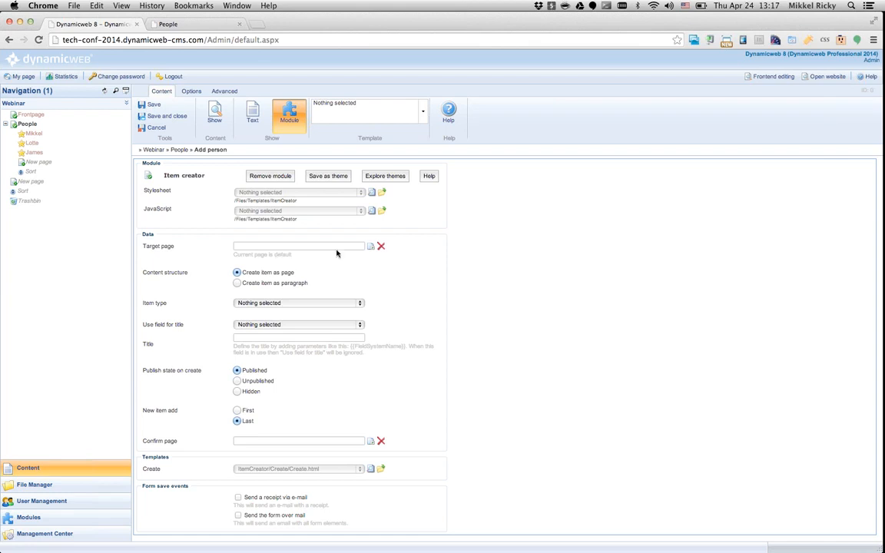
scroll(338, 229, "up", 1)
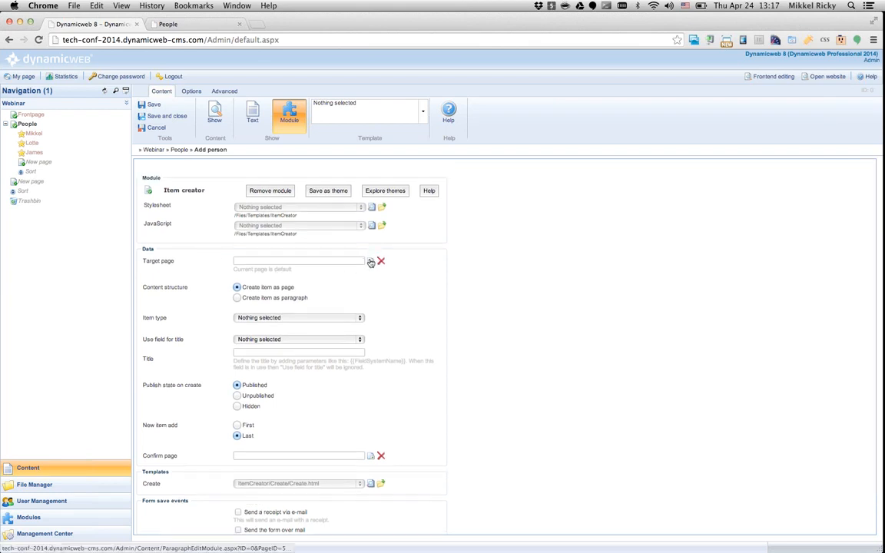
scroll(204, 259, "down", 1)
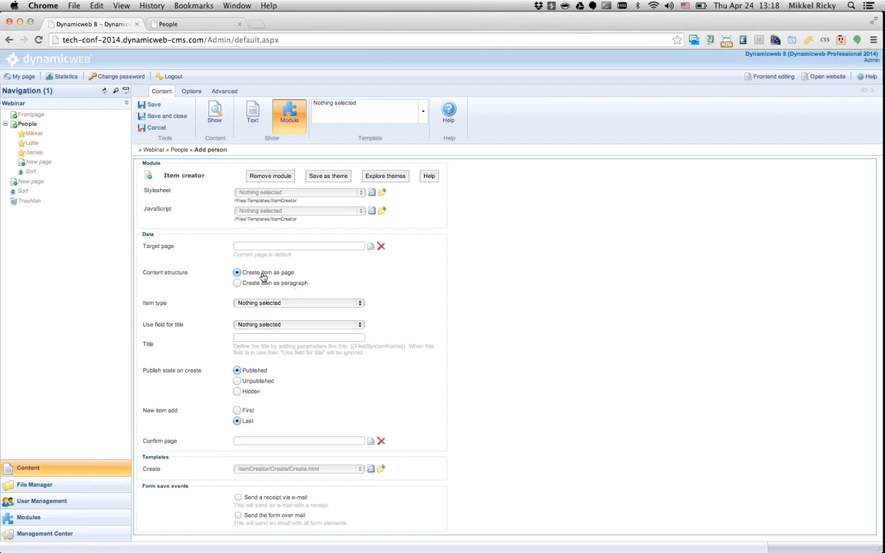
left_click(266, 303)
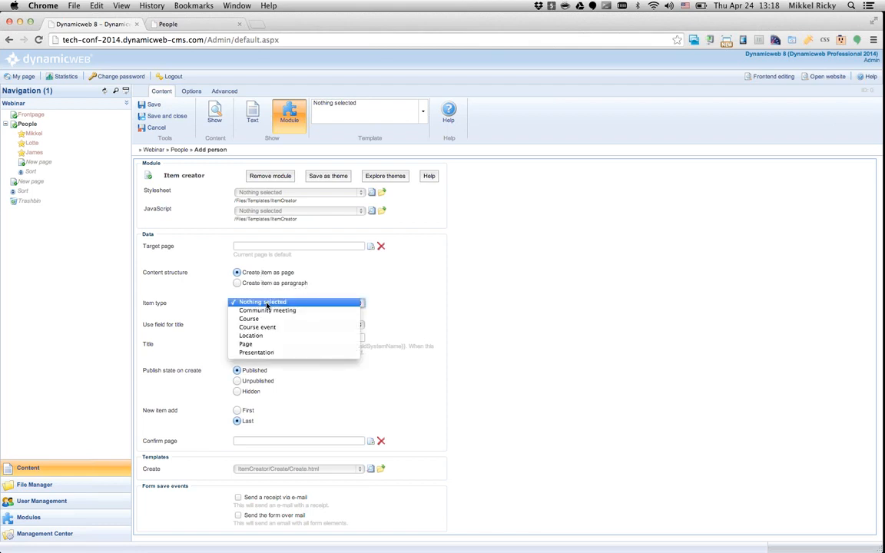
left_click(202, 267)
- Reopen the Add person module settings and review the item type choices again
left_click(154, 128)
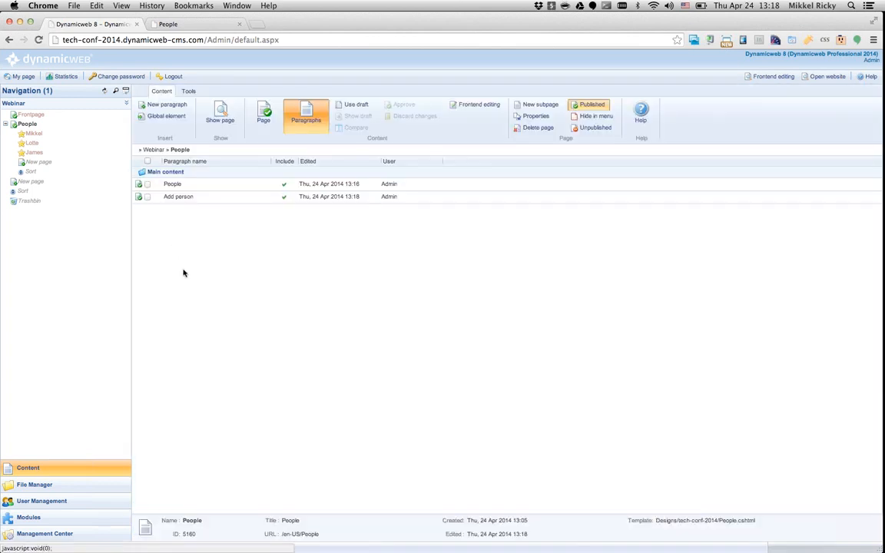
left_click(139, 197)
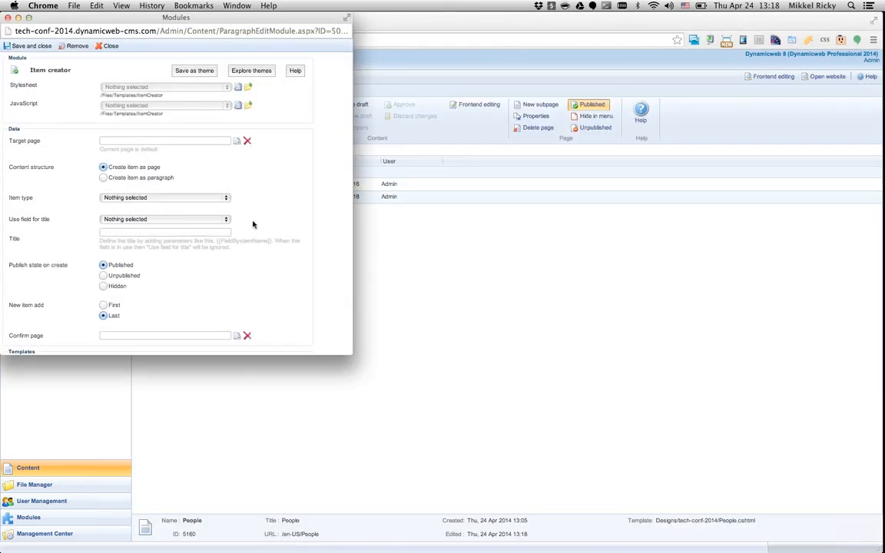
scroll(299, 169, "down", 2)
scroll(300, 169, "up", 3)
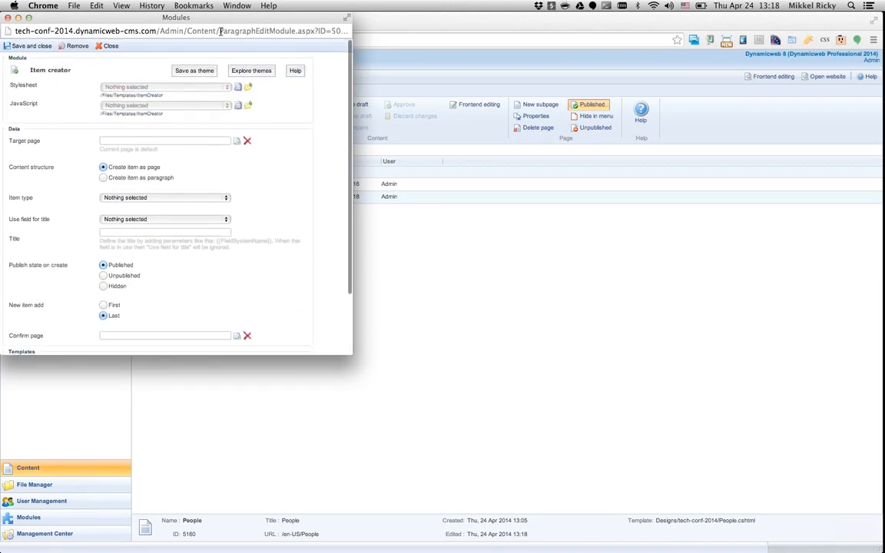
left_click_drag(216, 19, 371, 37)
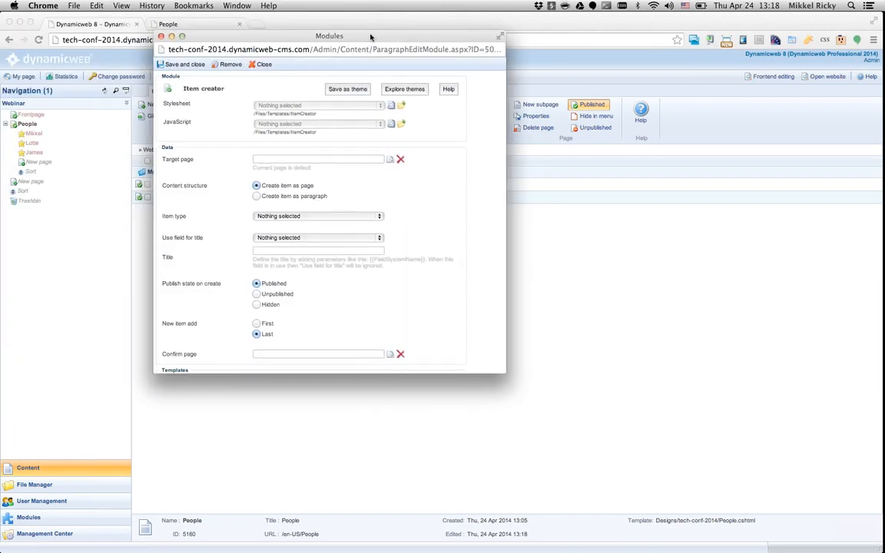
left_click(311, 216)
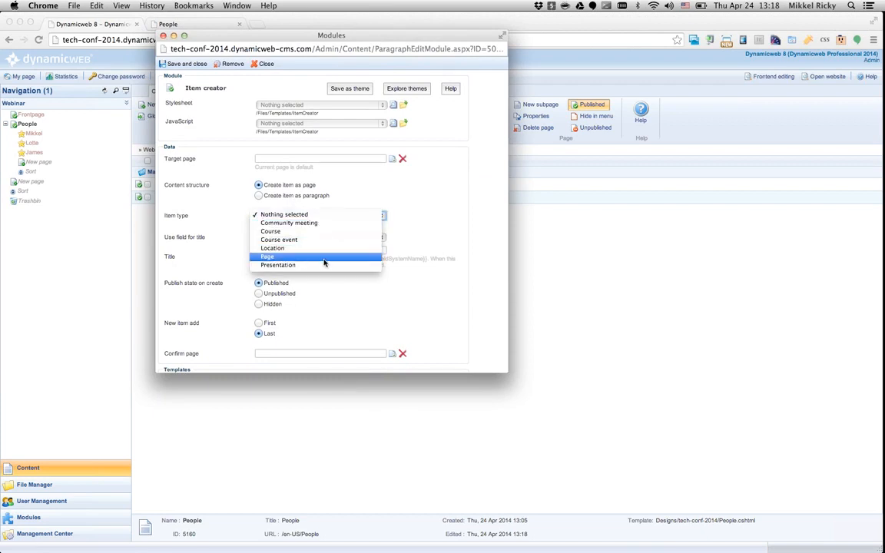
left_click(421, 206)
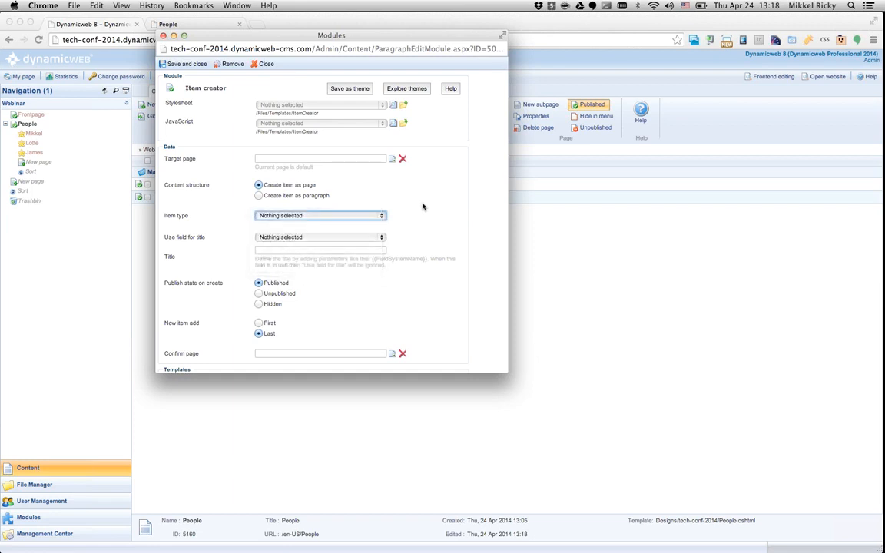
left_click(343, 216)
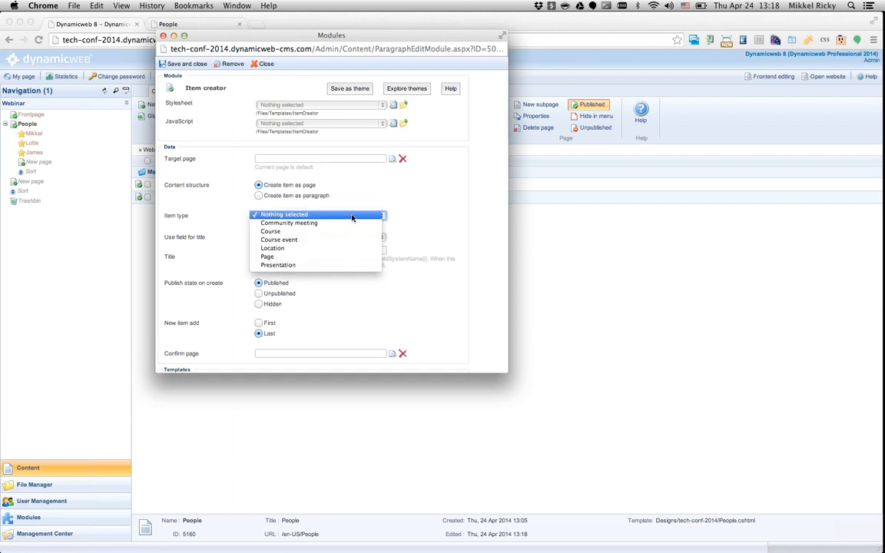
left_click(403, 215)
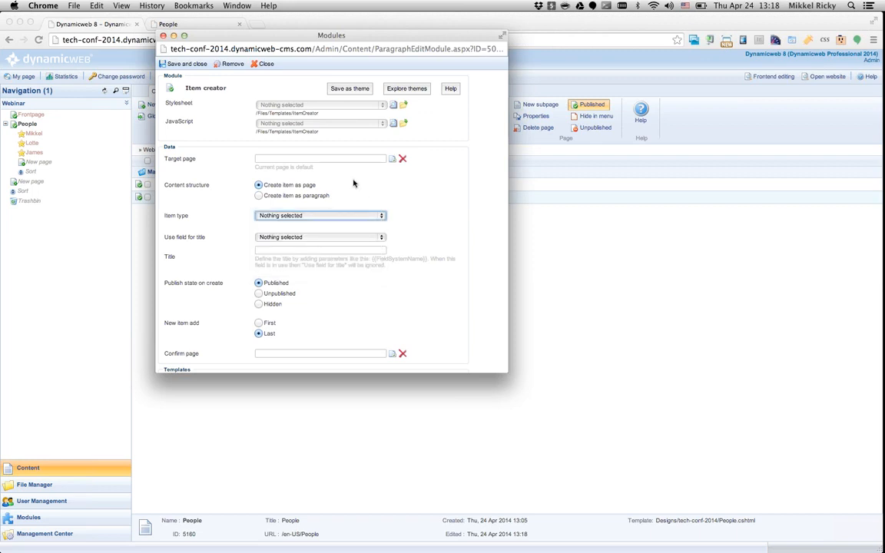
- Set the Item creator's target page to People and its item type to Person
left_click(392, 159)
left_click(131, 148)
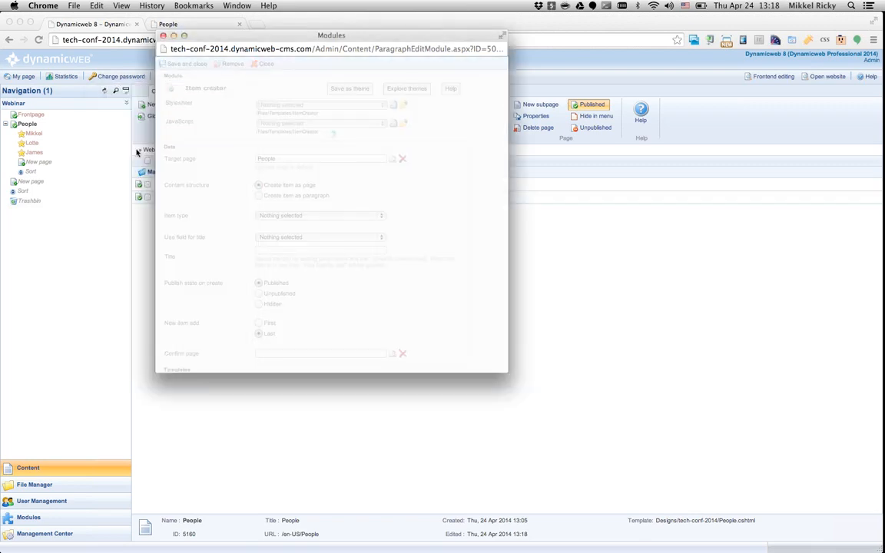
left_click(382, 217)
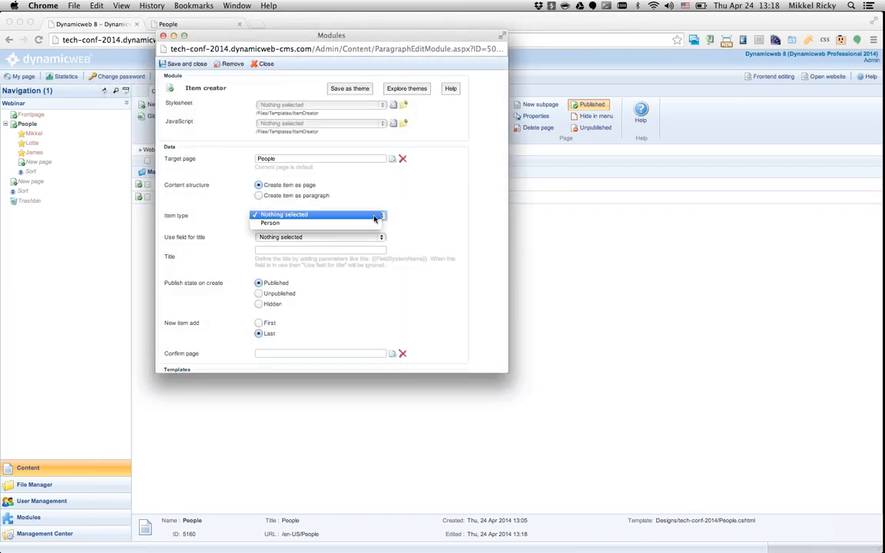
left_click(403, 209)
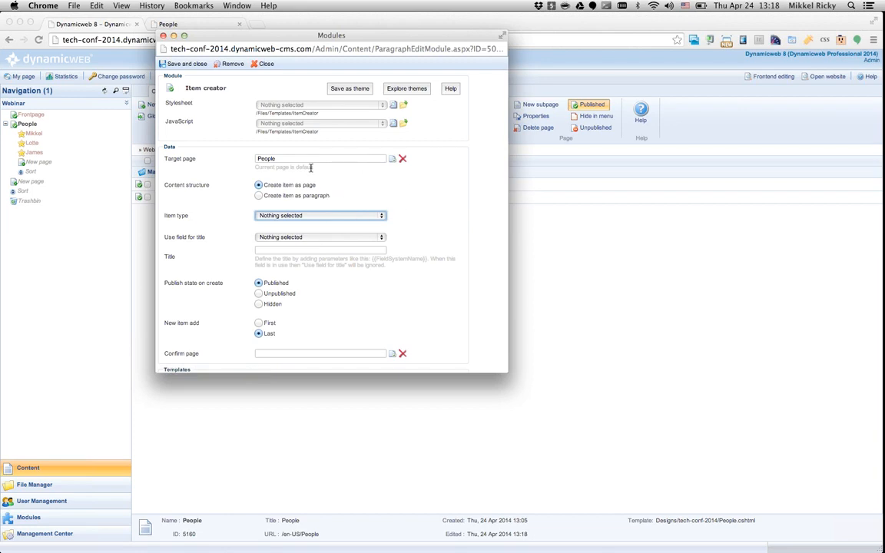
left_click(384, 216)
left_click(367, 224)
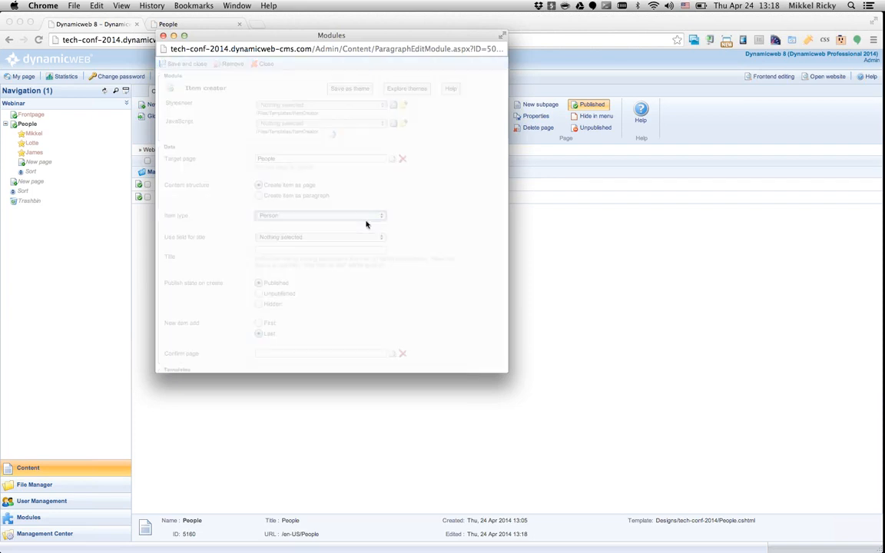
left_click(380, 237)
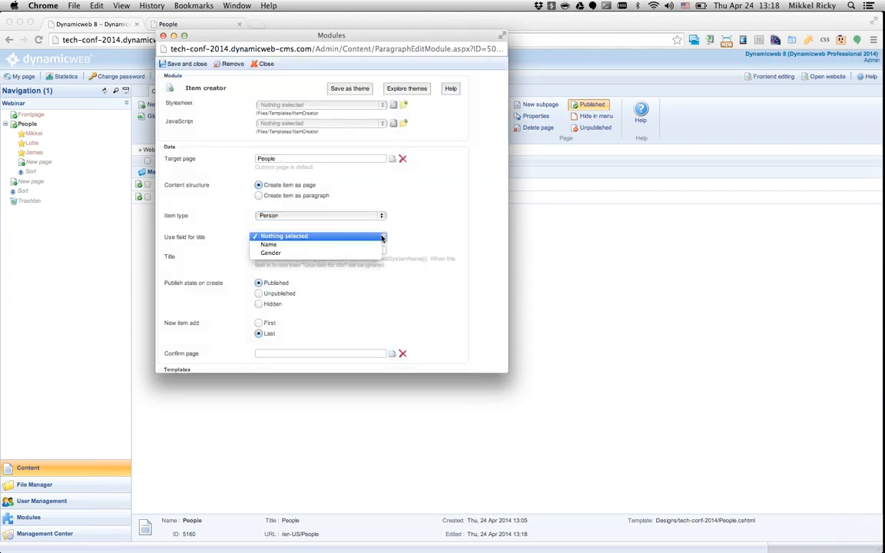
left_click(432, 230)
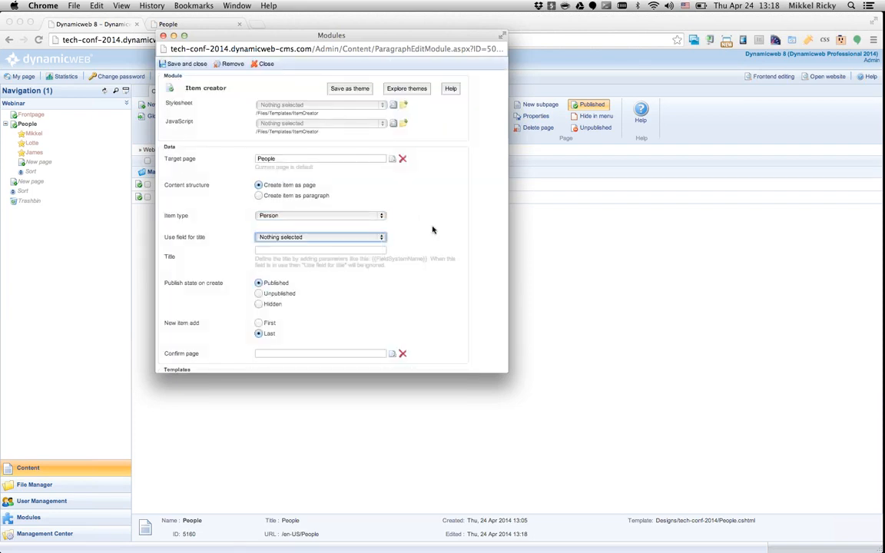
left_click(382, 239)
left_click(434, 231)
left_click(330, 238)
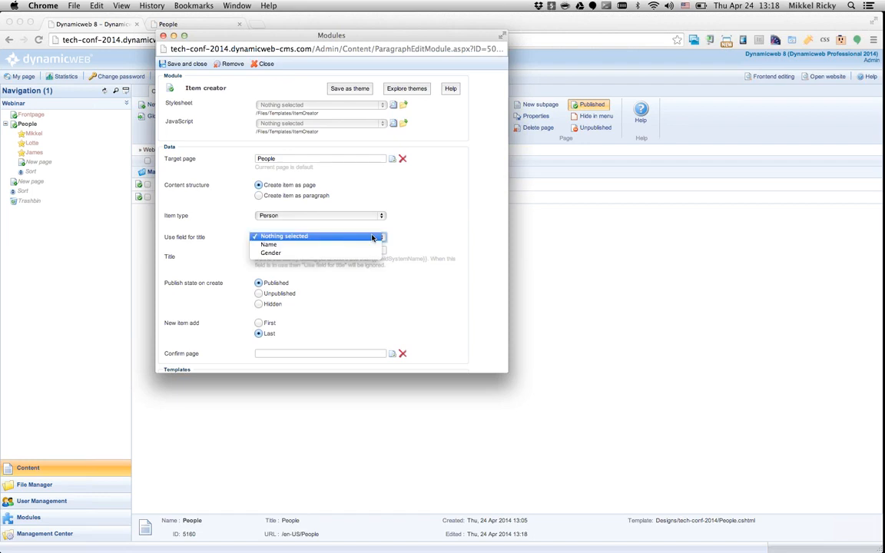
left_click(333, 246)
scroll(436, 290, "down", 3)
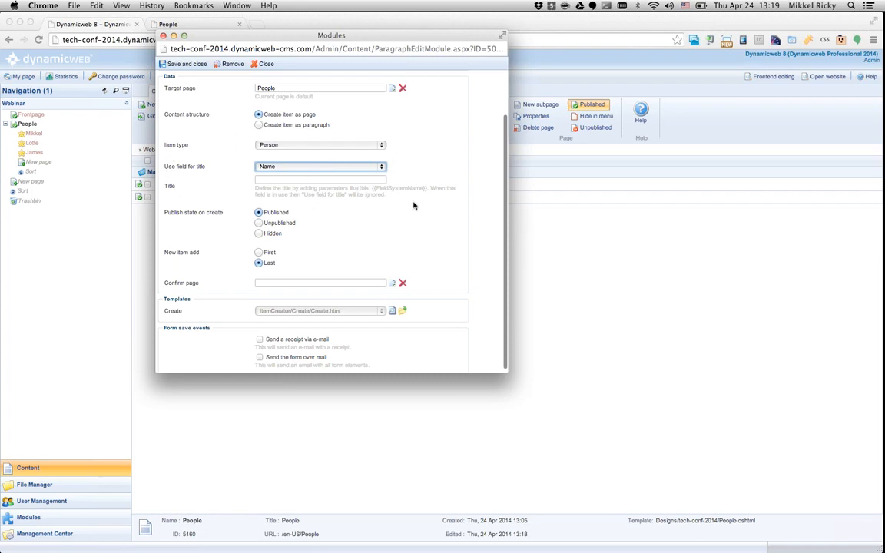
scroll(399, 190, "down", 1)
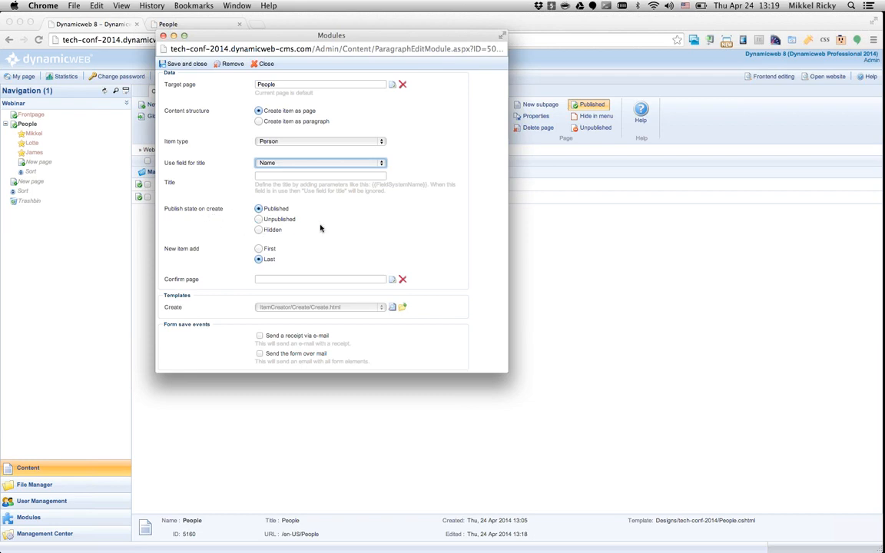
- Set Publish state on create to Hidden and save the Add person form settings
left_click(271, 229)
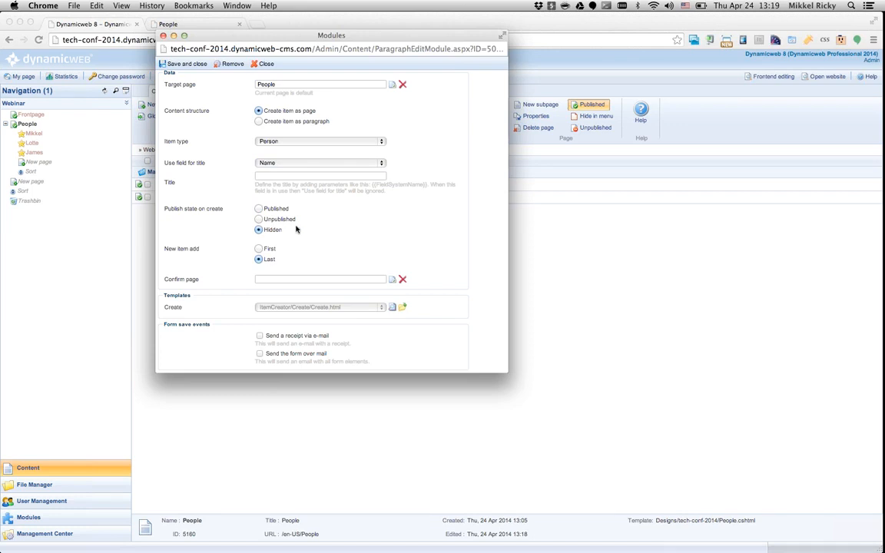
left_click(276, 209)
left_click(270, 230)
scroll(322, 277, "down", 1)
scroll(322, 276, "up", 1)
scroll(420, 315, "down", 1)
scroll(415, 230, "up", 3)
scroll(387, 228, "down", 3)
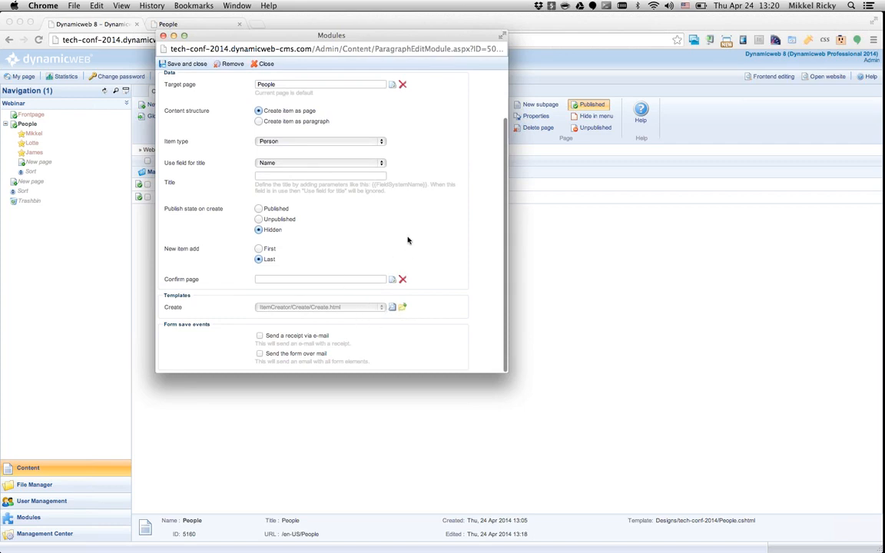
left_click(180, 64)
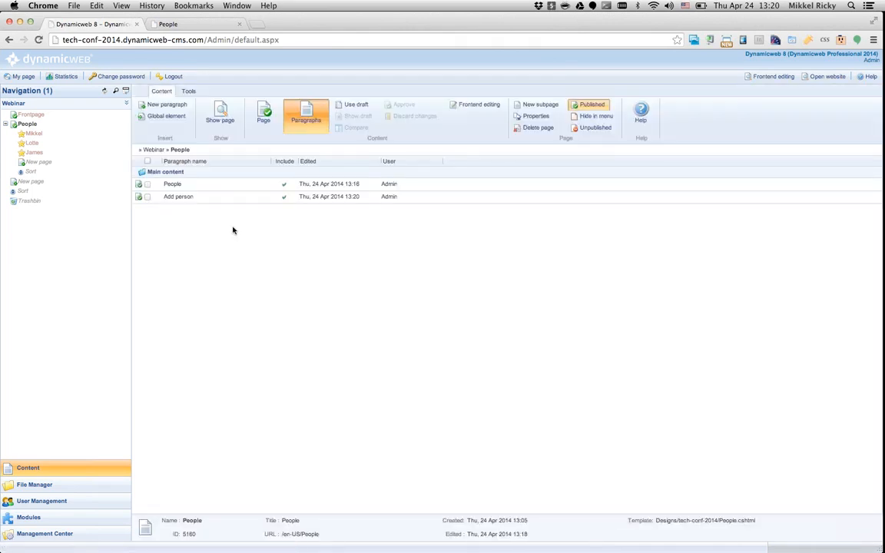
- Reload the public People page and select the NEW_SESSION status text
key("super+2")
key("super+r")
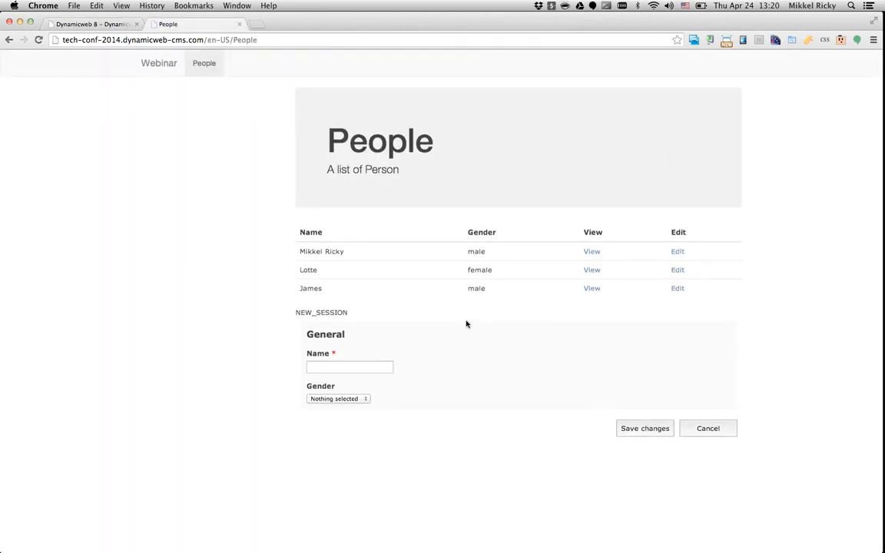
double_click(302, 313)
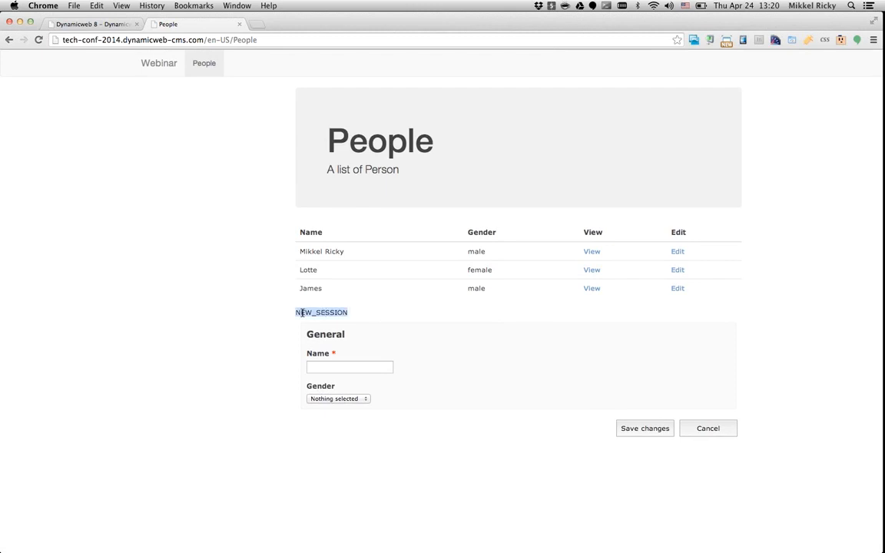
left_click(382, 320)
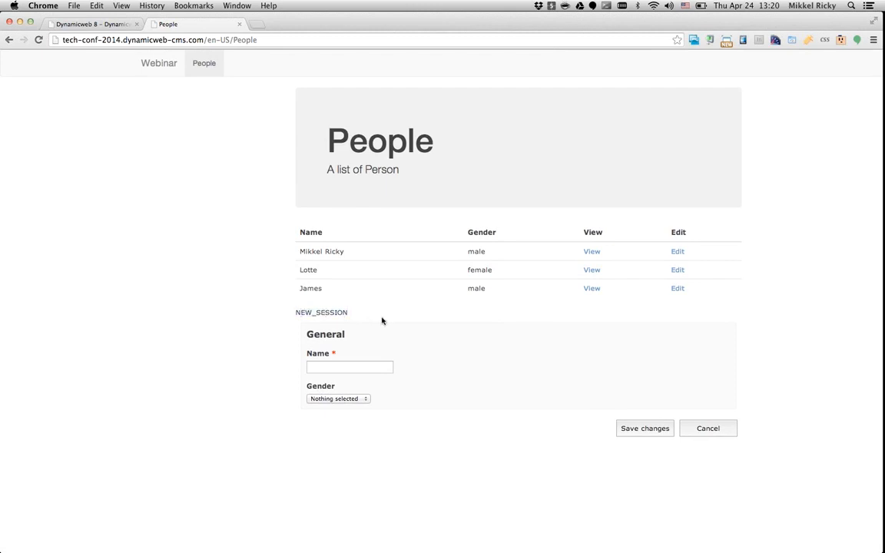
double_click(330, 314)
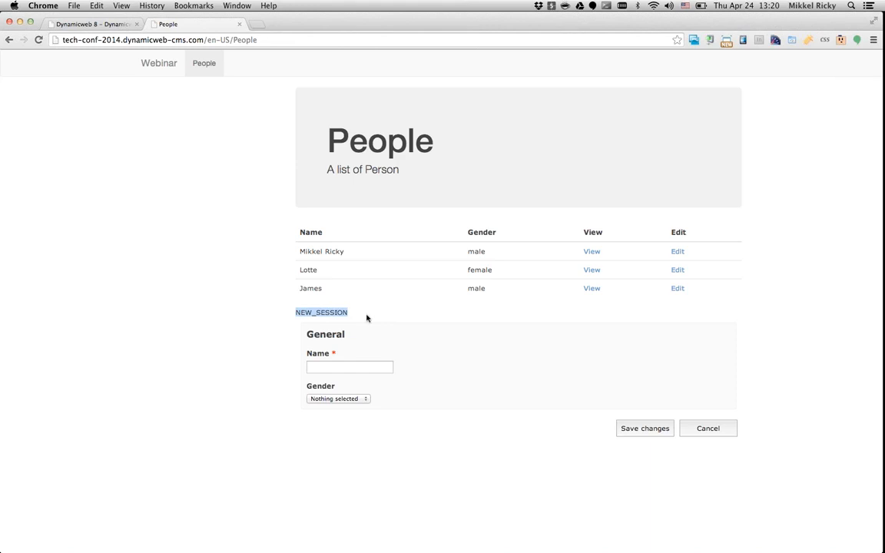
- Submit a new person named 'Pete' with gender Male, then reload the People page
left_click(354, 365)
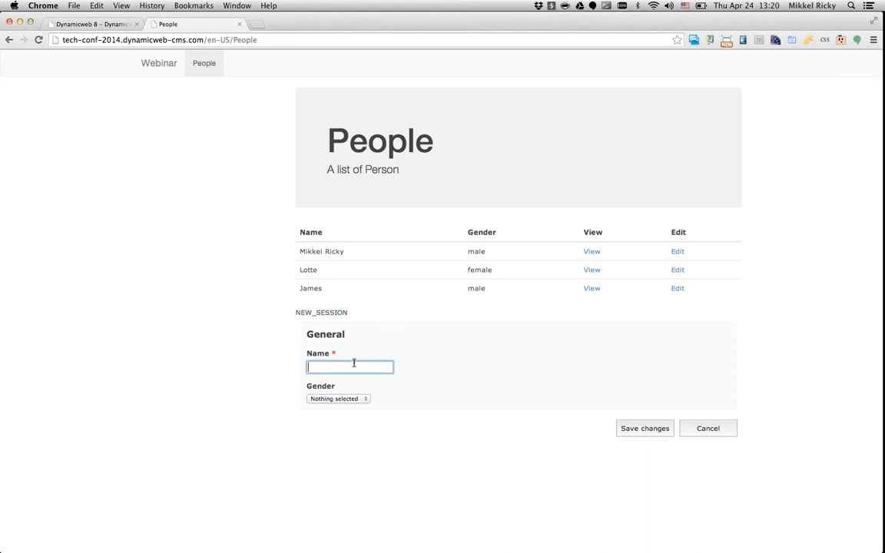
type("Peter")
key("Tab")
left_click(359, 400)
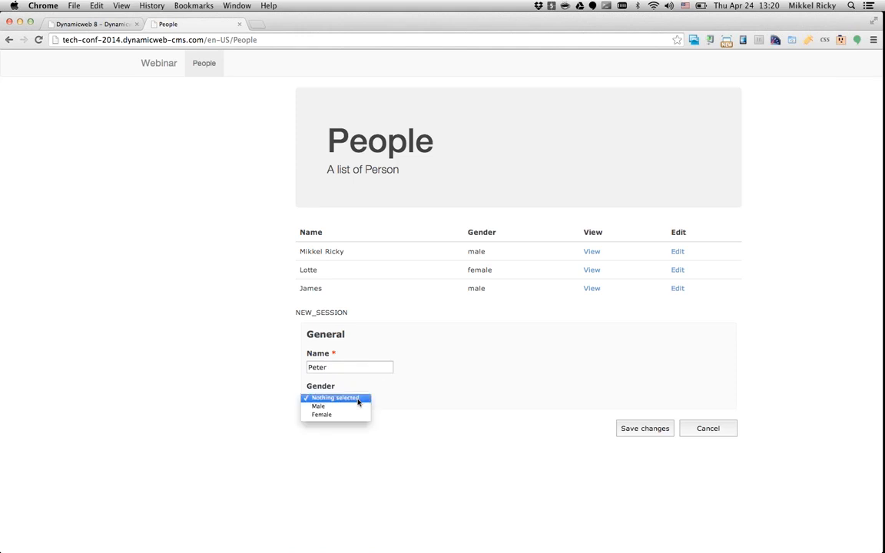
left_click(357, 406)
left_click(651, 430)
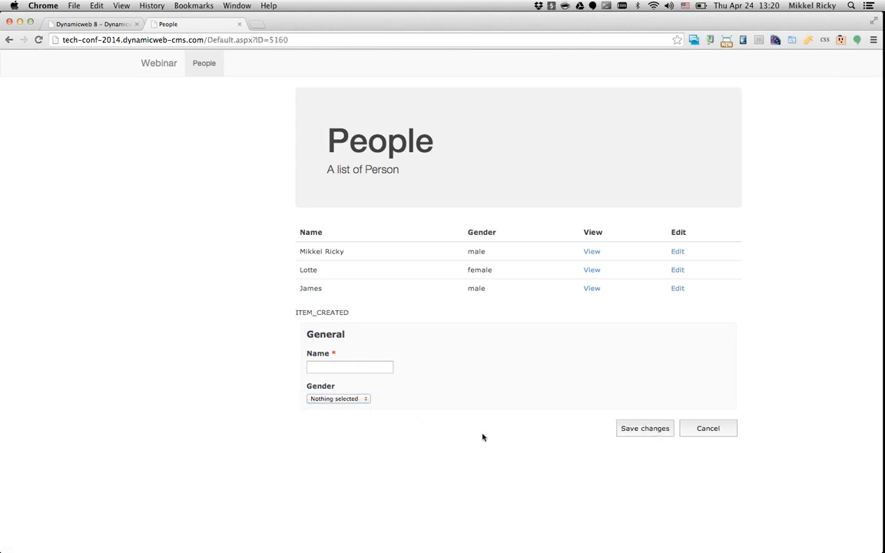
key("super+r")
key("Escape")
left_click(207, 63)
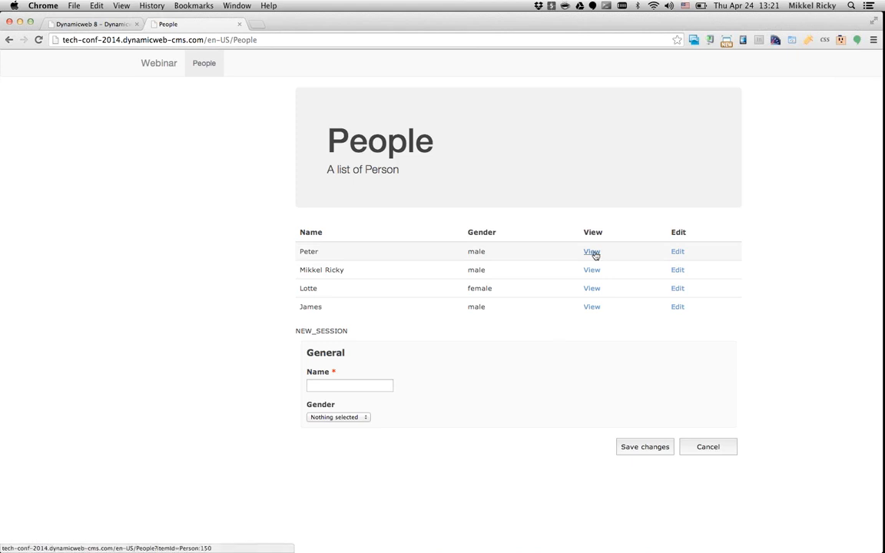
- Refresh the admin page tree, expand People's child pages, and check the live page
left_click(87, 25)
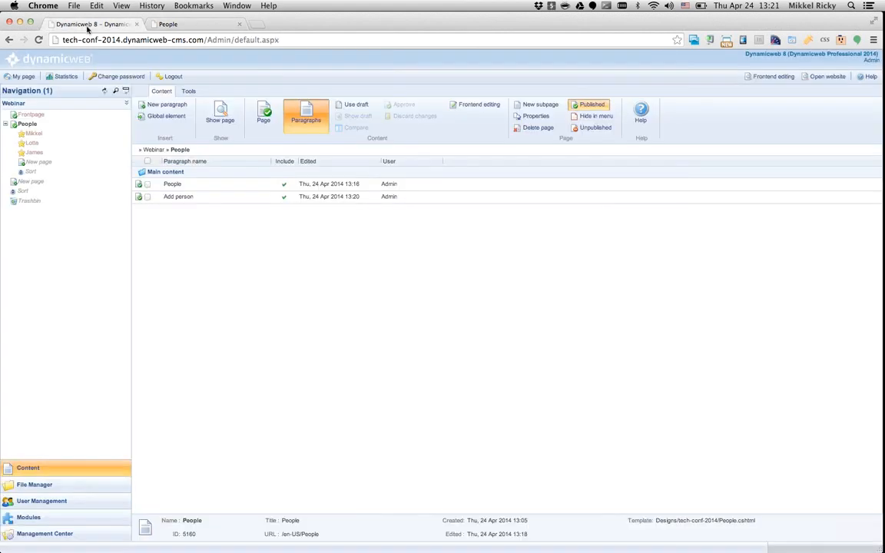
left_click(106, 91)
left_click(4, 124)
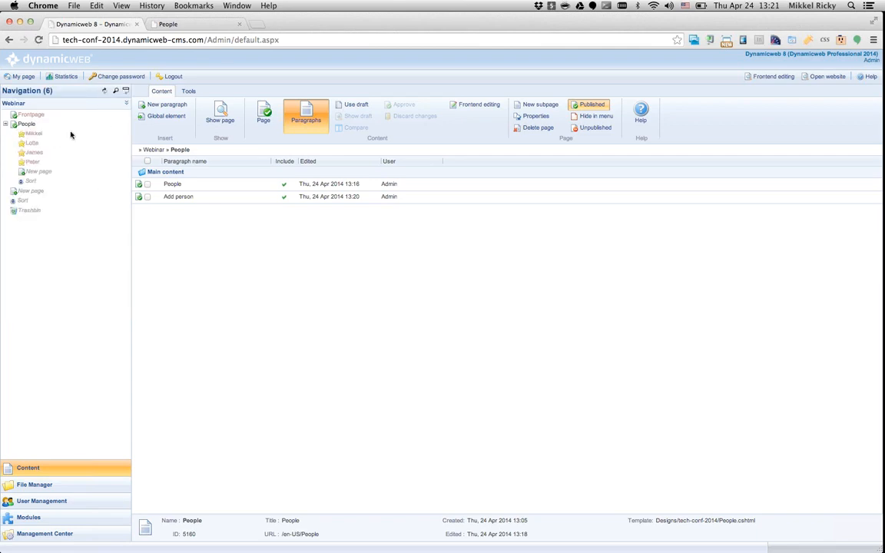
left_click(174, 24)
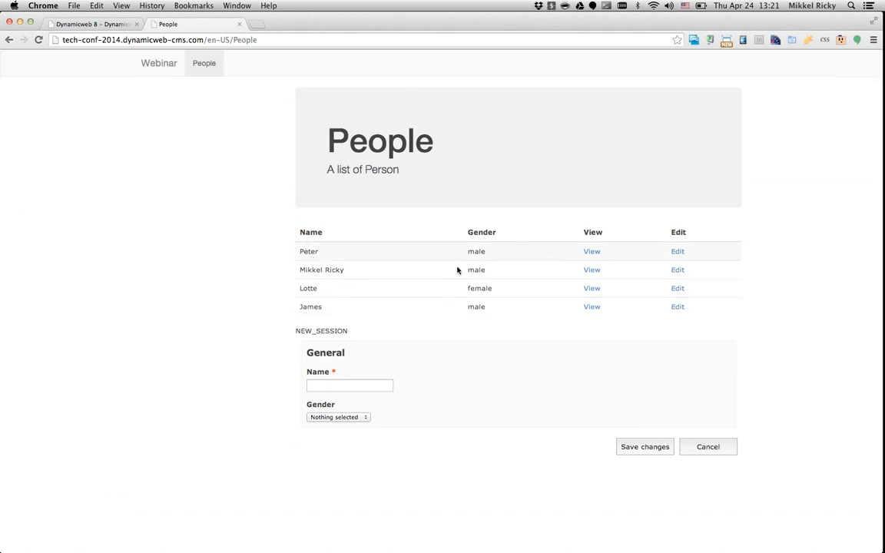
left_click(99, 25)
- Keep the People Item publisher ordered by sort value and save and close its settings
left_click(139, 185)
scroll(258, 281, "down", 10)
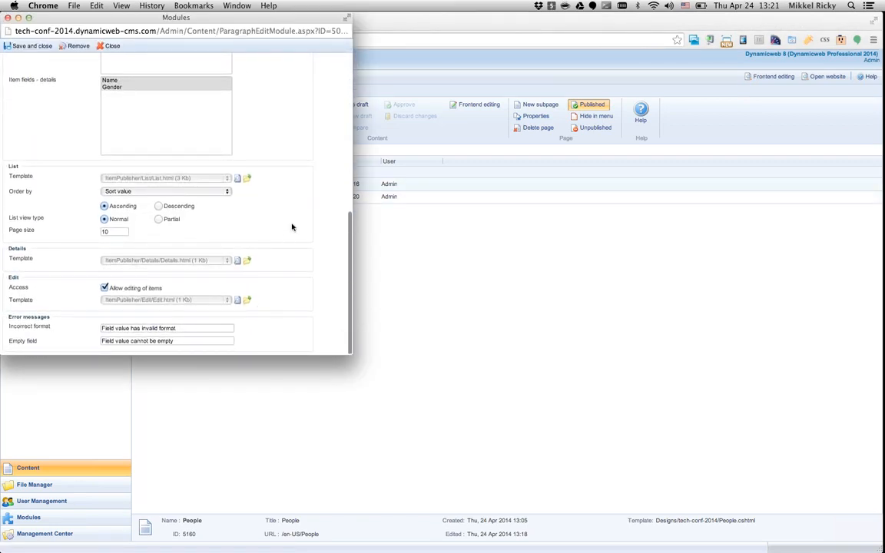
left_click(215, 192)
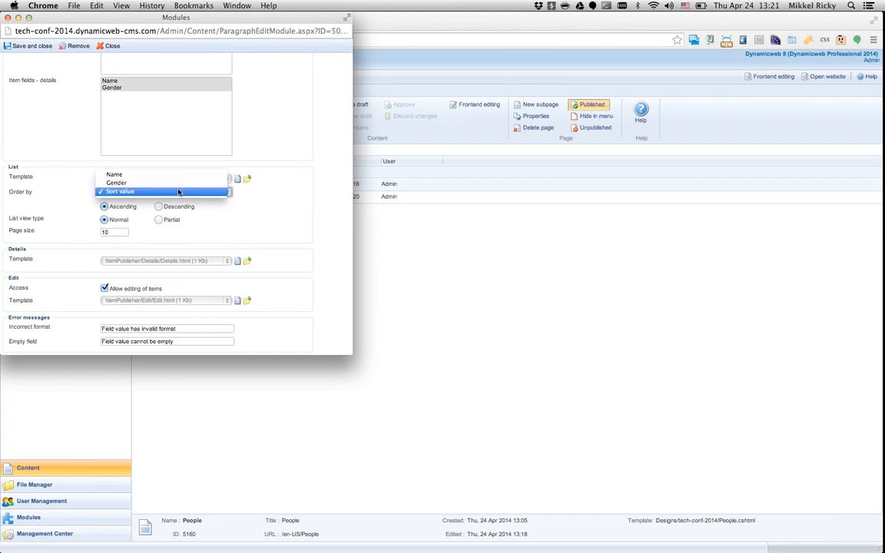
left_click(154, 191)
left_click(32, 46)
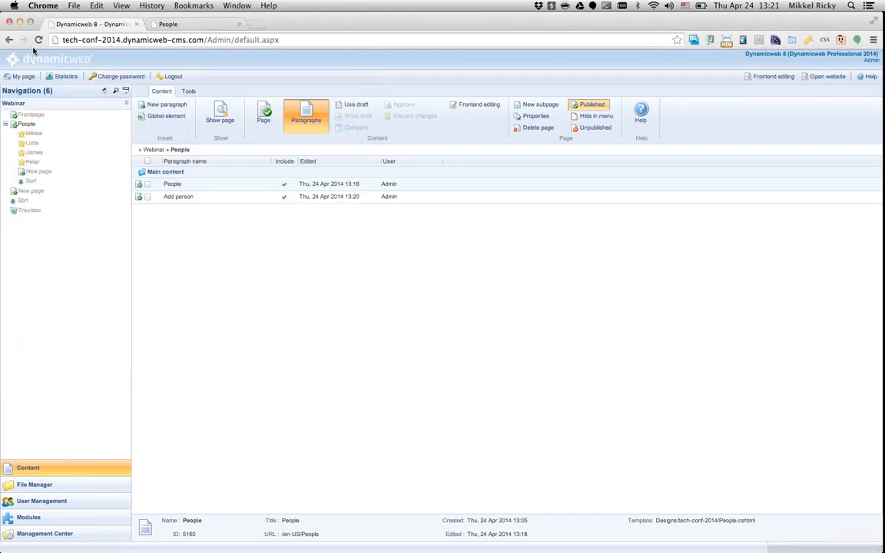
left_click(182, 25)
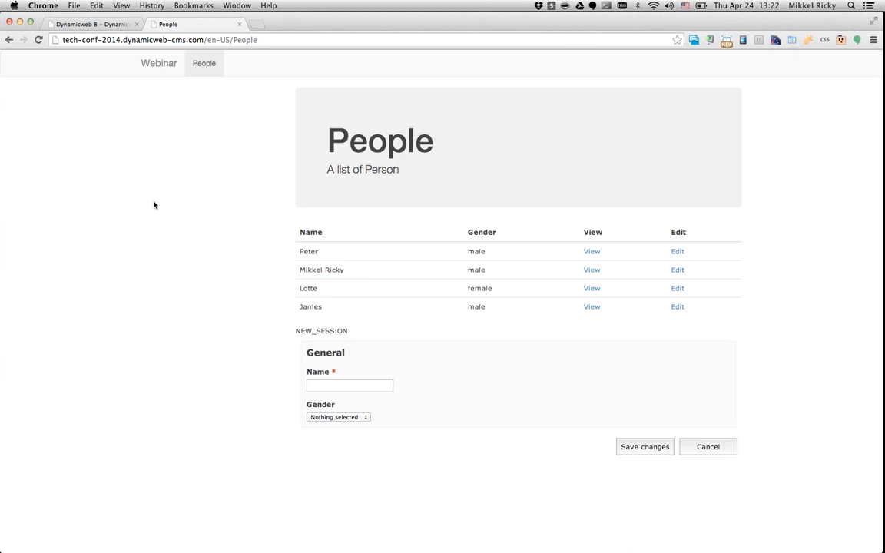
key("super+Tab")
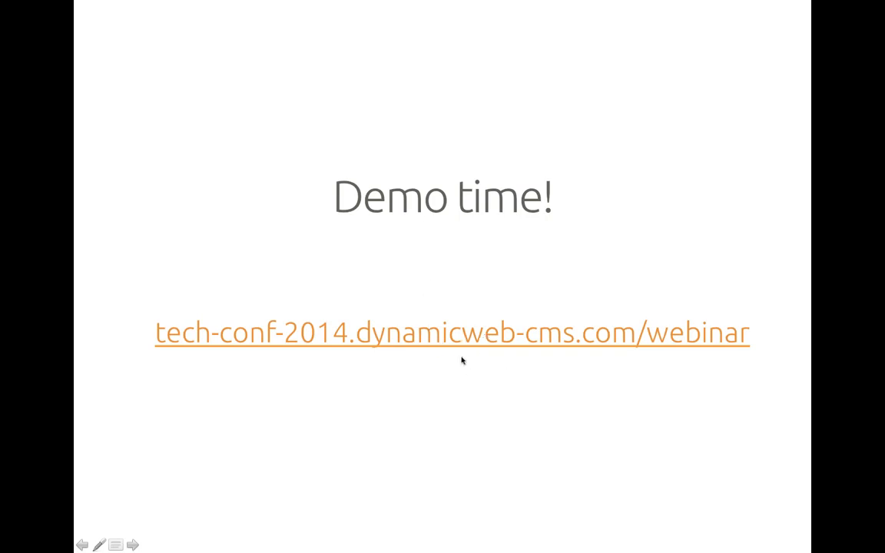
- Advance the slide show from 'Demo time!' to the Summary slide
left_click(477, 375)
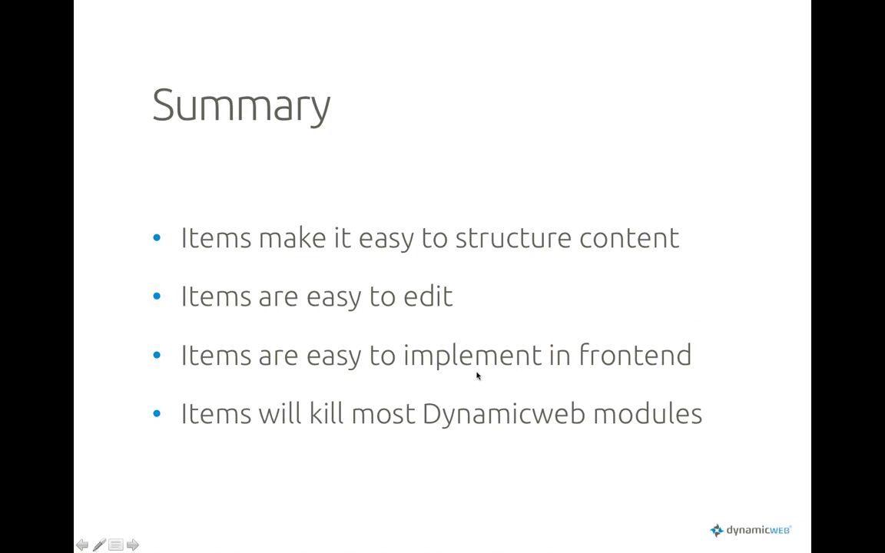
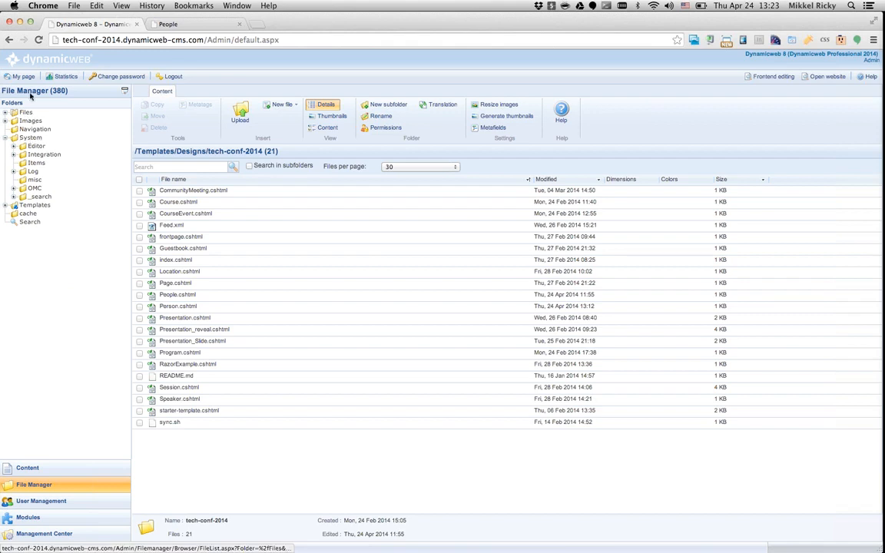
- List the System/Items definition files and bring up the actions for ItemType_Person.xml
left_click(38, 163)
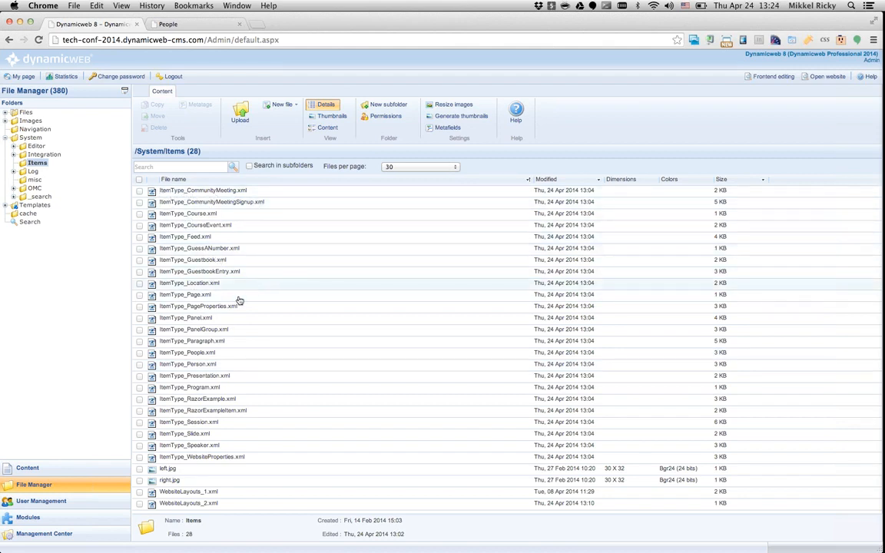
right_click(180, 367)
- Review the Name and Gender fields in ItemType_Person.xml, close it unchanged, and go to Management Center
left_click(199, 386)
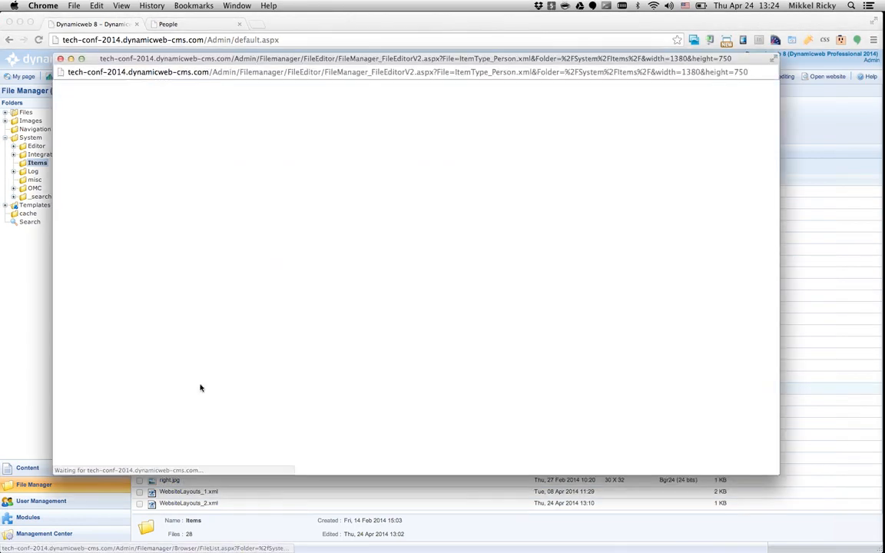
scroll(325, 298, "down", 1)
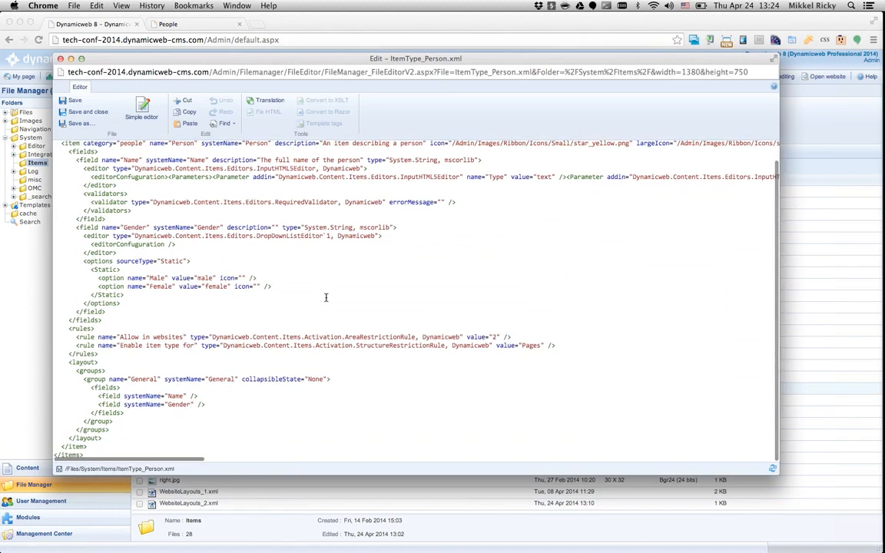
scroll(326, 298, "up", 1)
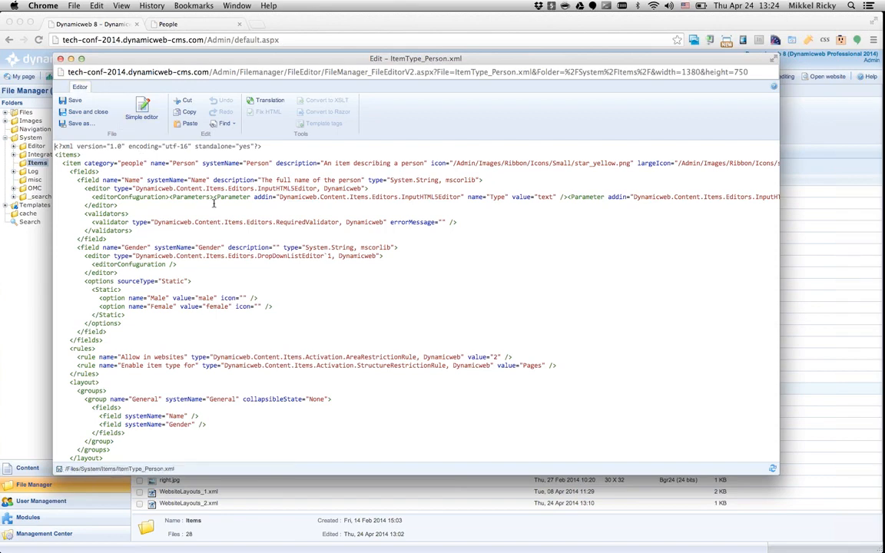
left_click(60, 59)
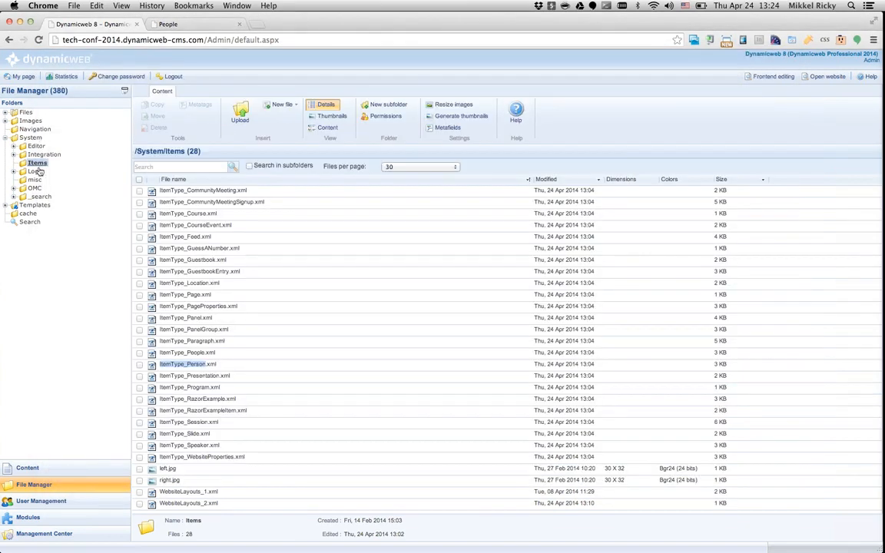
left_click(67, 534)
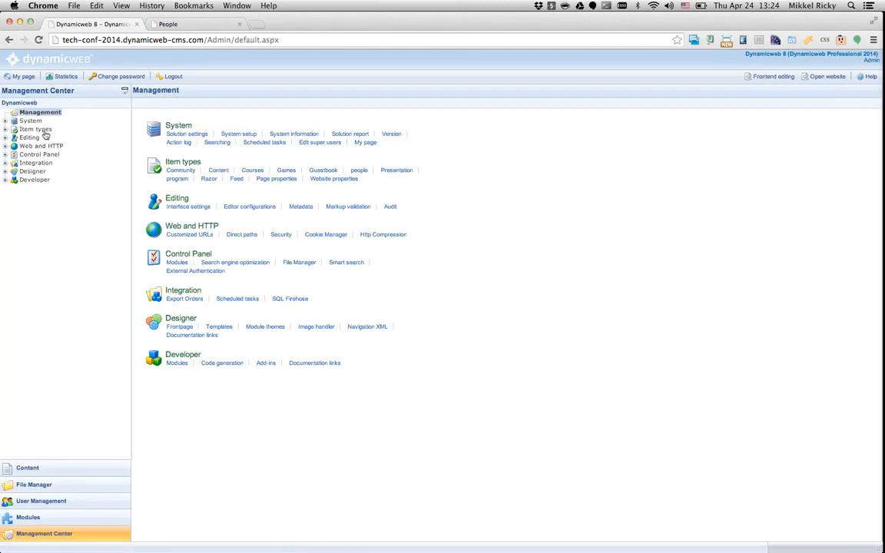
- List all item types, including People and Person, with their system names
left_click(44, 131)
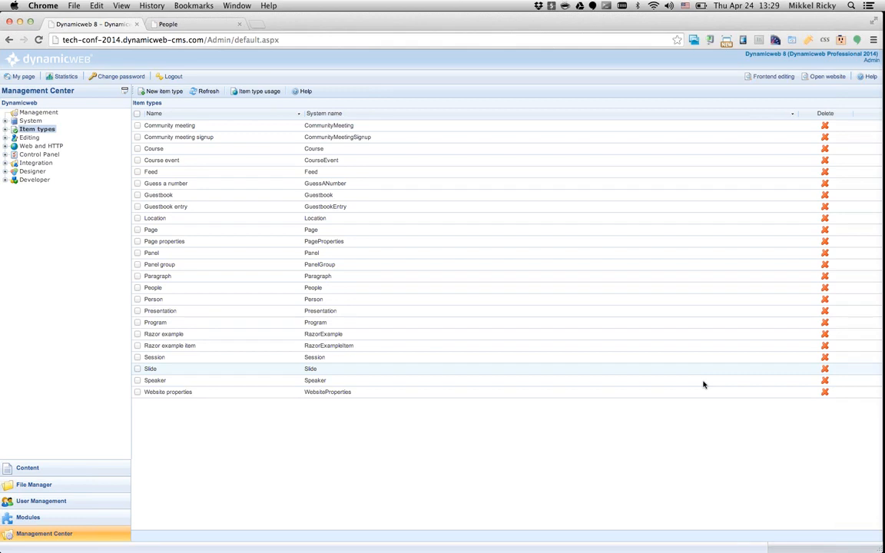
- Load the Tech Conf 2014 front page, then advance the presentation to the 'Next up…' webinars slide
left_click(182, 24)
key("super+l")
key("Right")
key("BackSpace")
key("BackSpace")
key("BackSpace")
key("BackSpace")
key("BackSpace")
key("BackSpace")
key("BackSpace")
key("BackSpace")
key("BackSpace")
key("BackSpace")
key("BackSpace")
key("BackSpace")
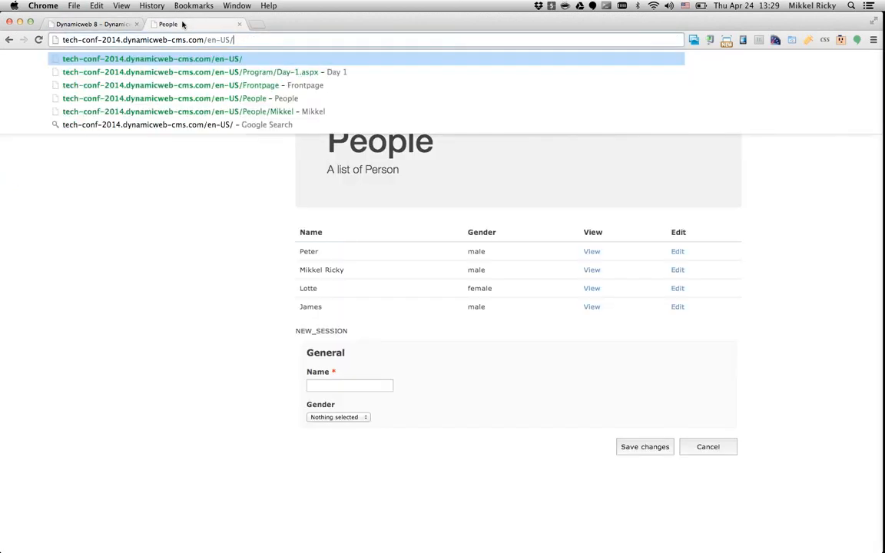
key("Return")
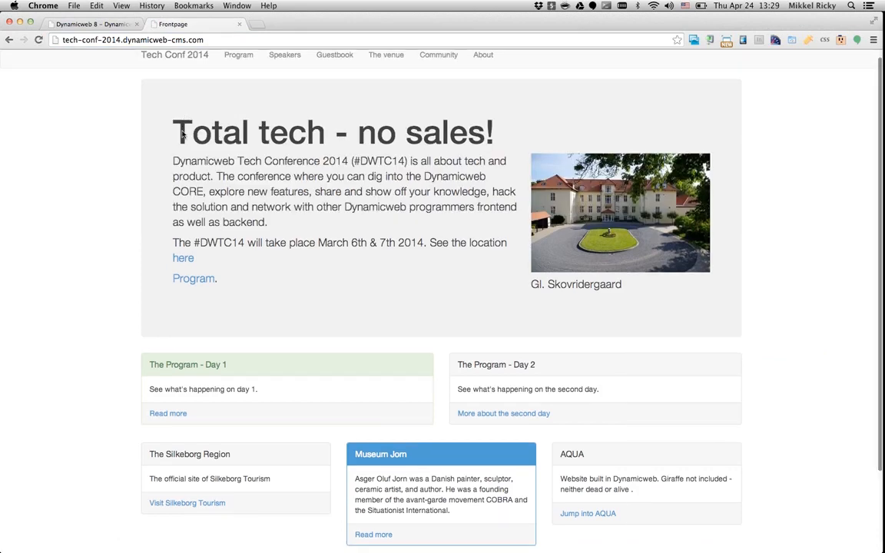
scroll(182, 131, "down", 4)
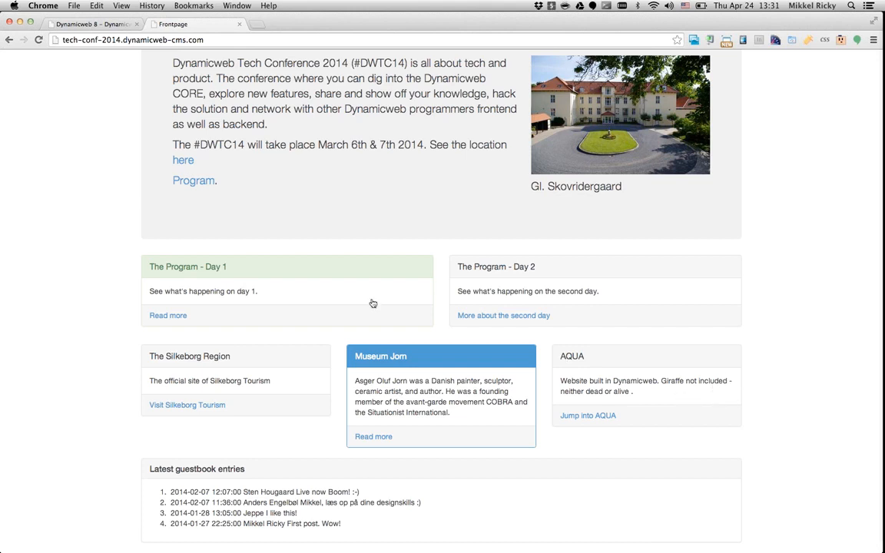
key("super+Tab")
key("Right")
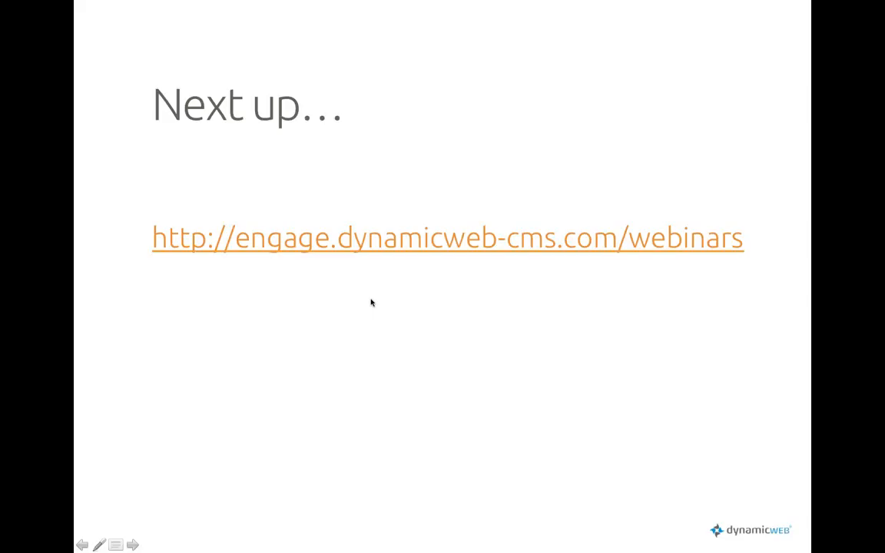